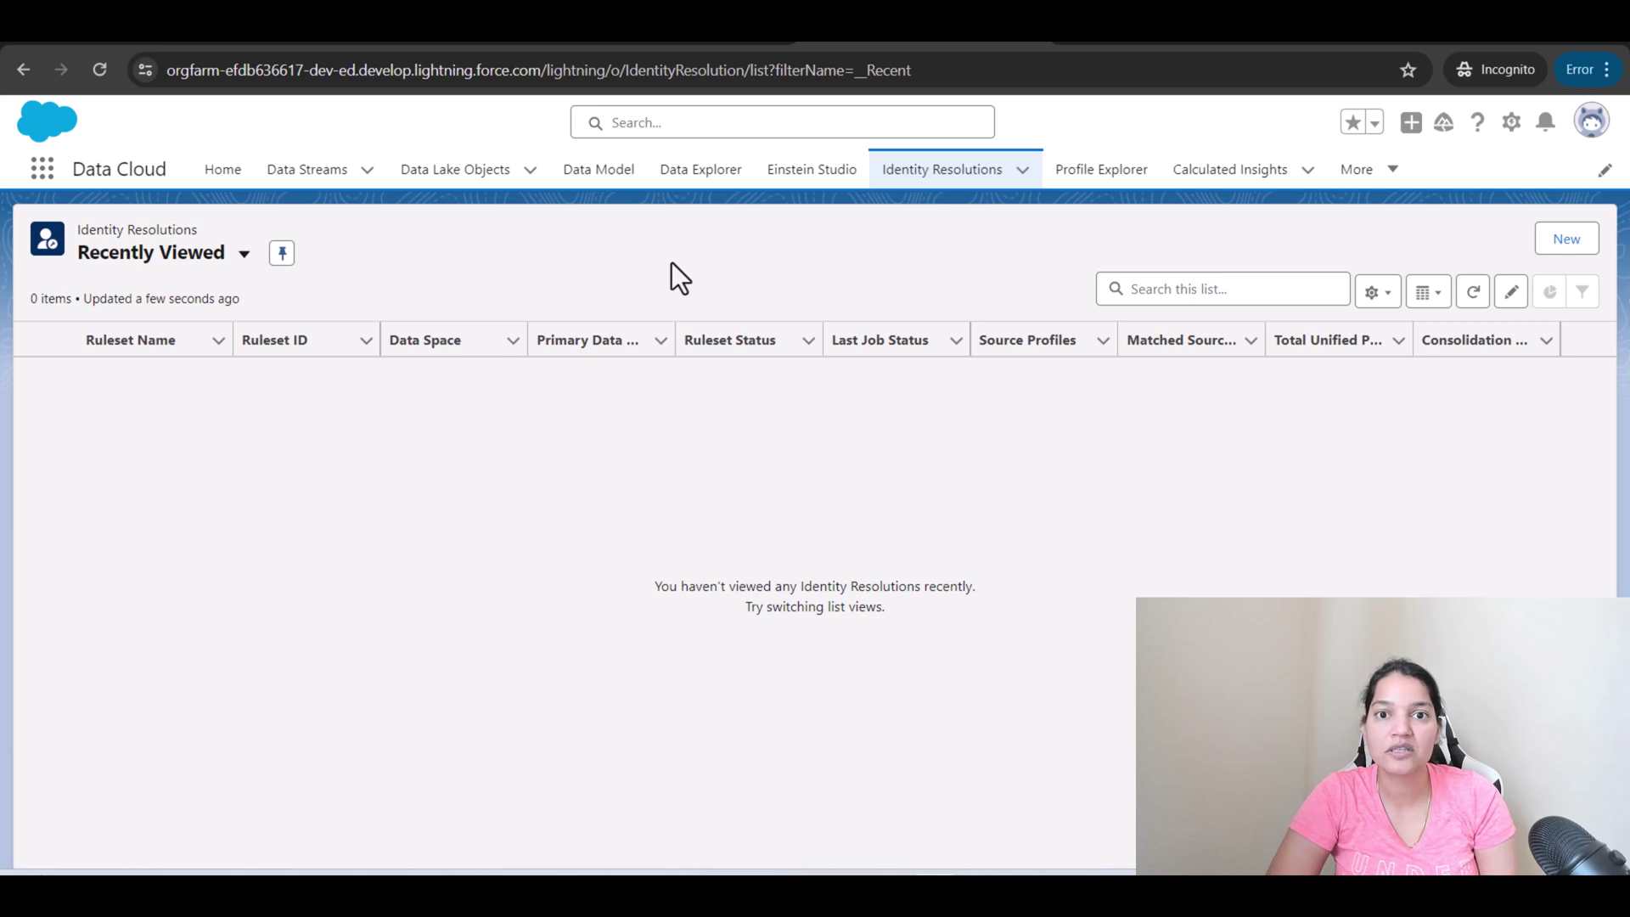
Start a new identity resolution ruleset from scratch and advance to its data settings
left_click(939, 174)
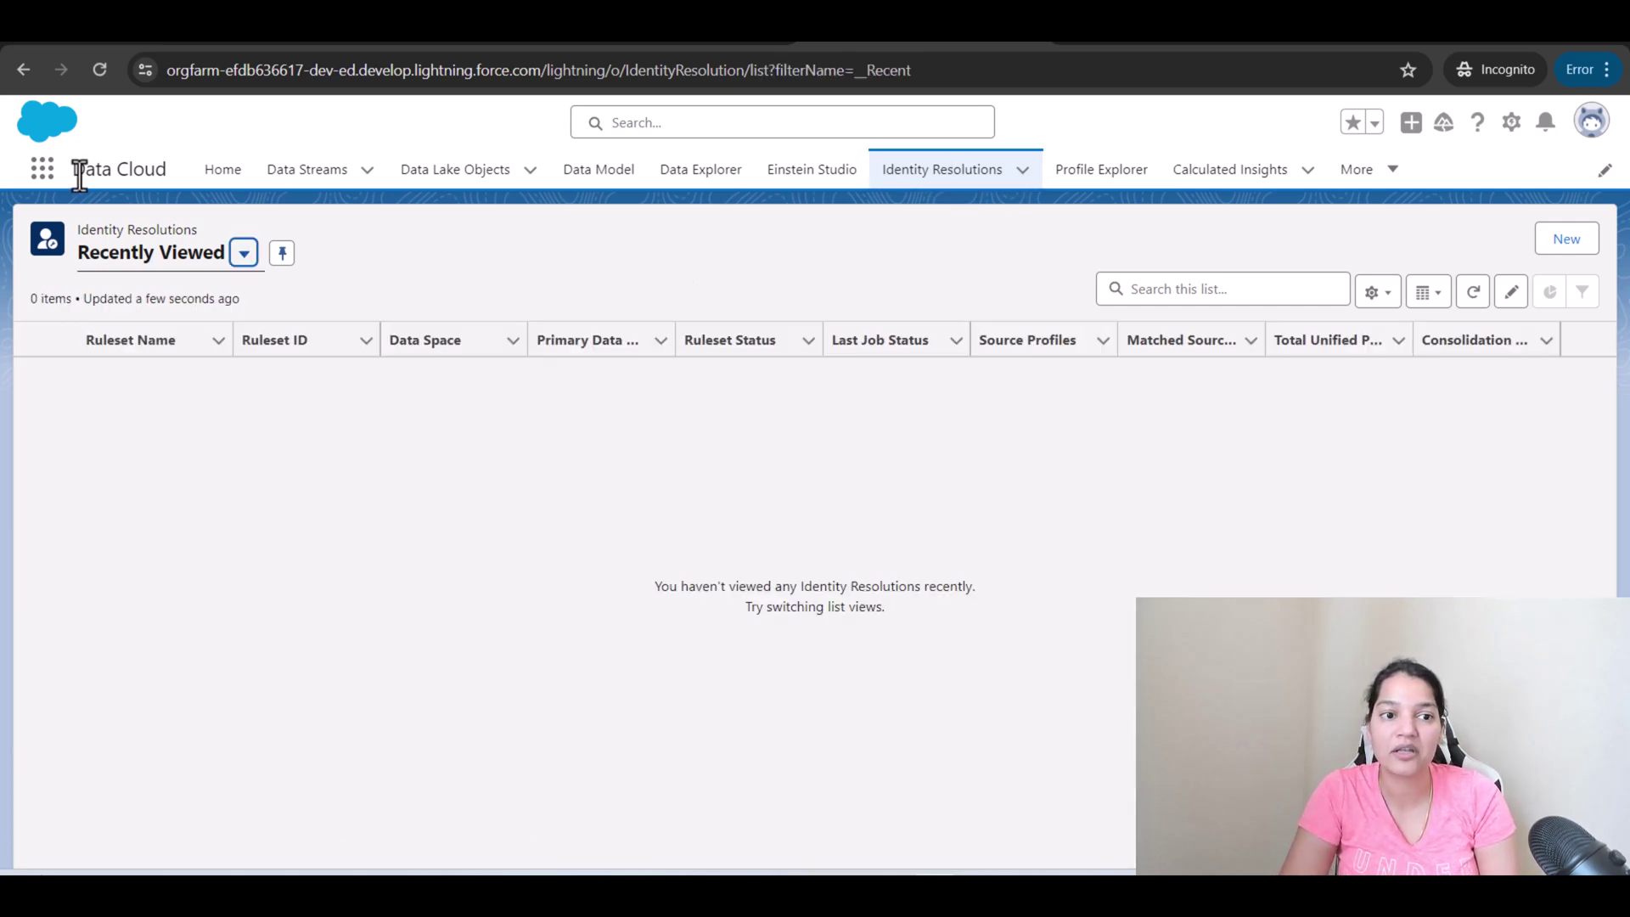
left_click_drag(74, 169, 158, 169)
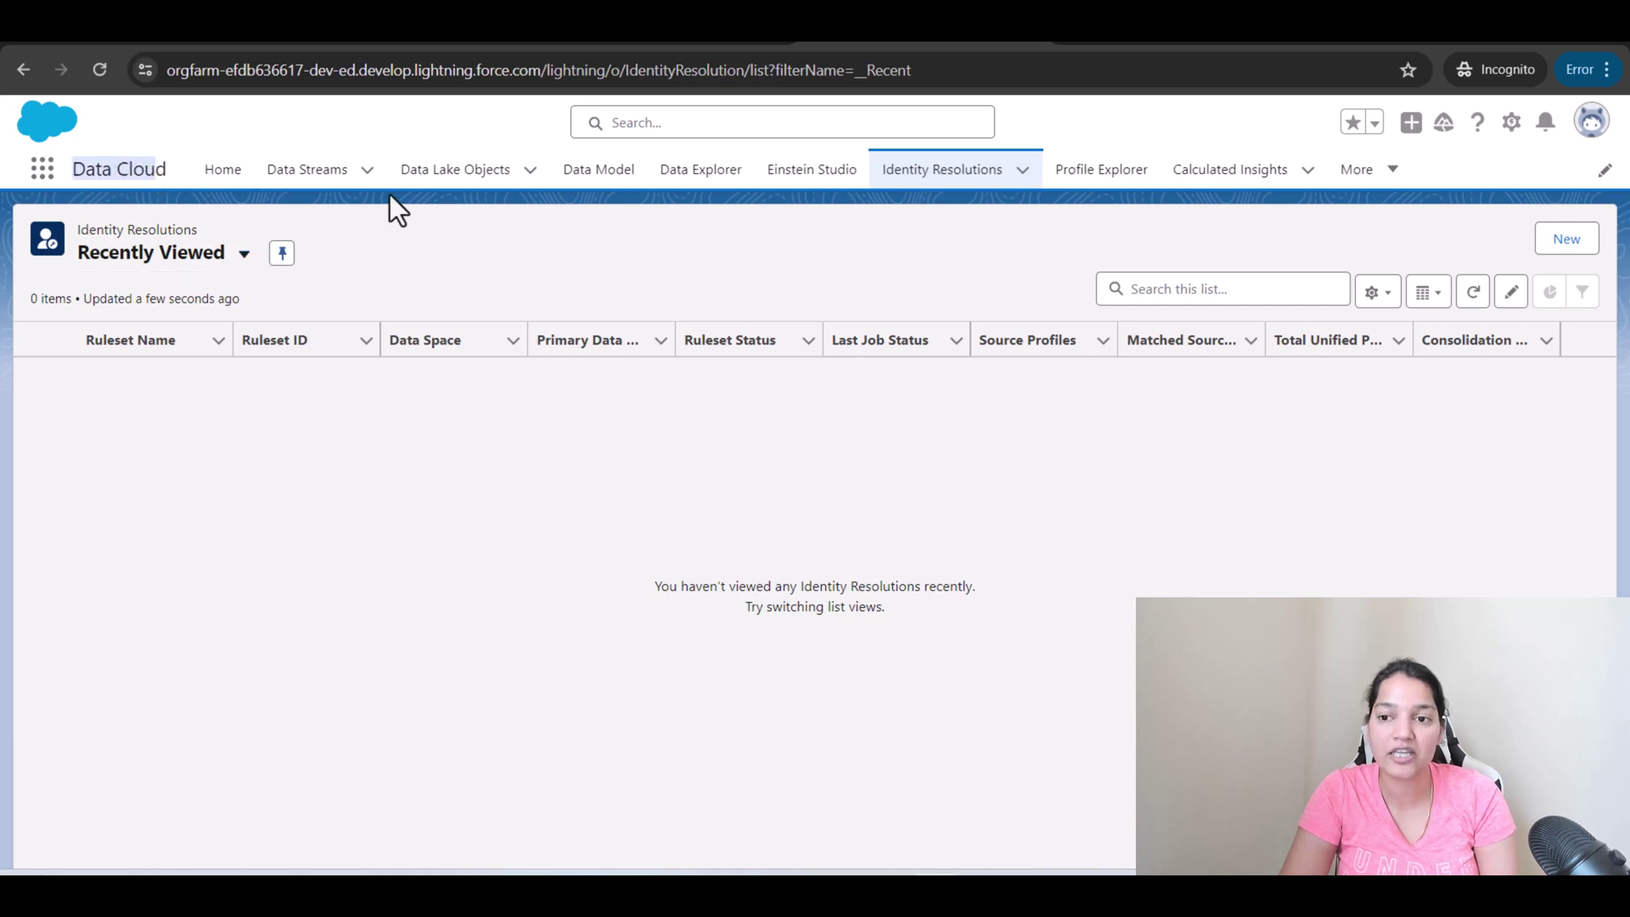
left_click(1567, 240)
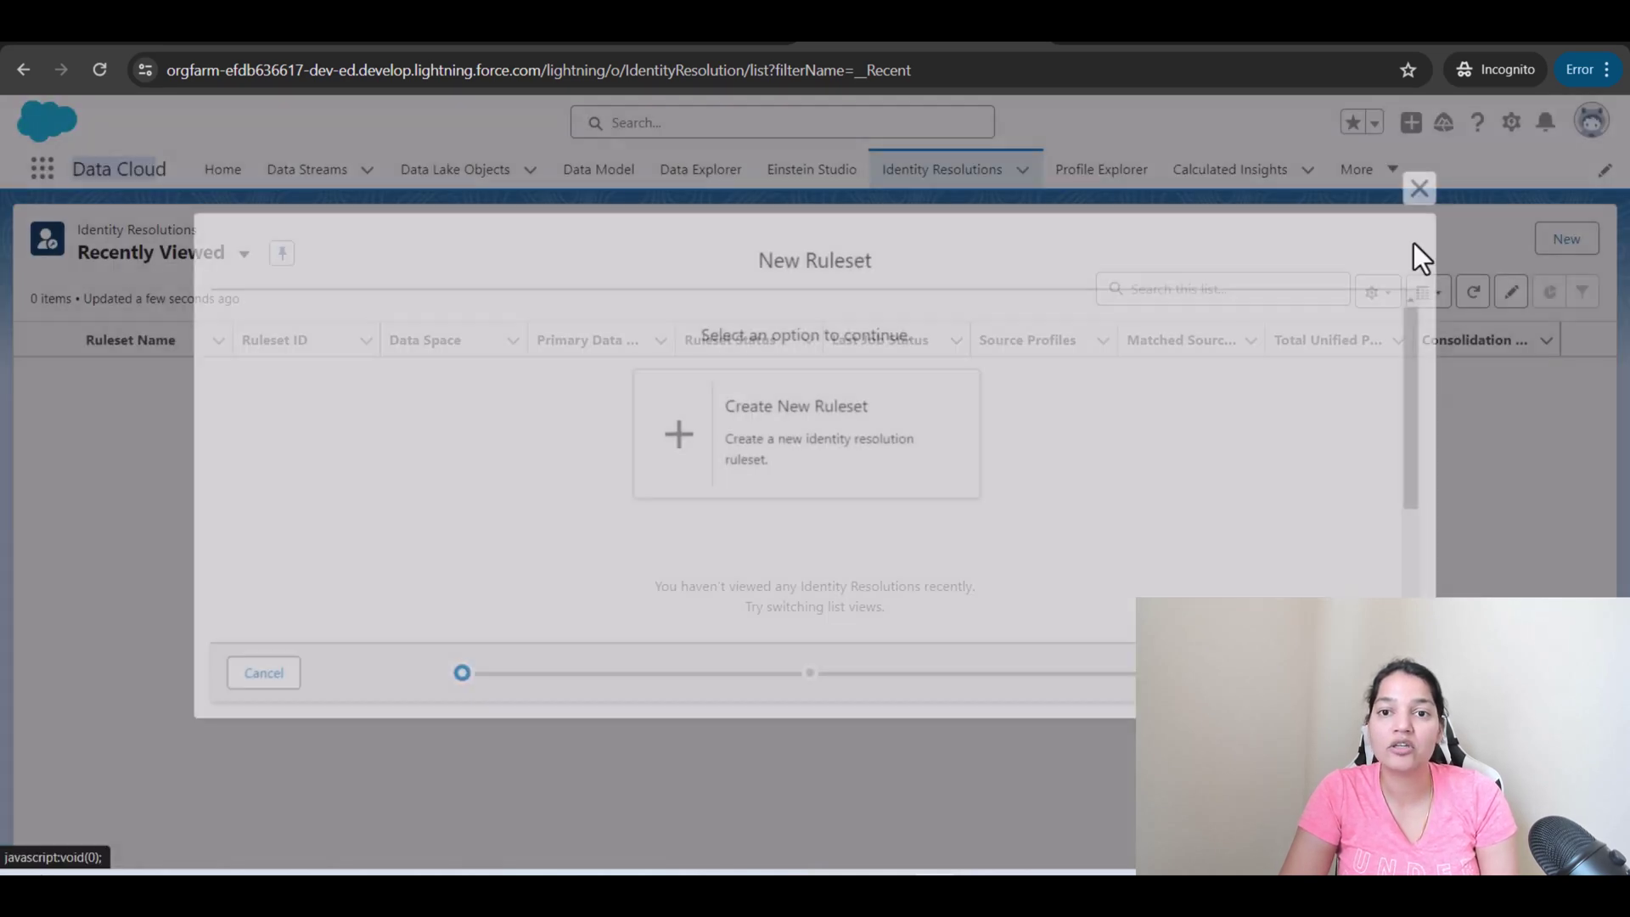
left_click_drag(680, 329, 902, 338)
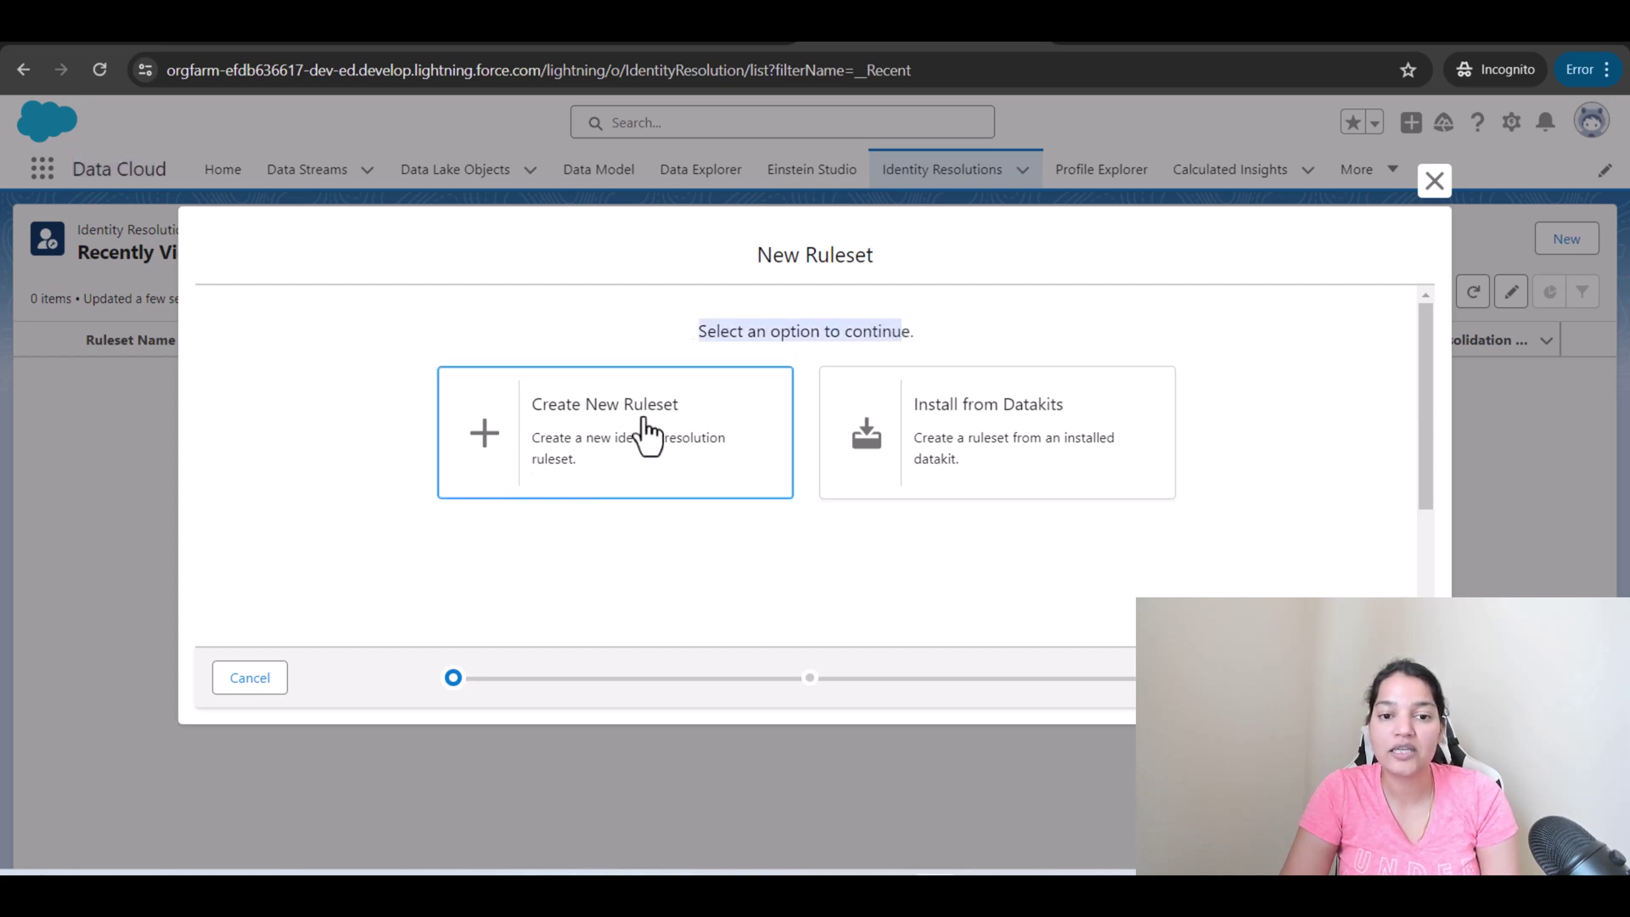
left_click(609, 444)
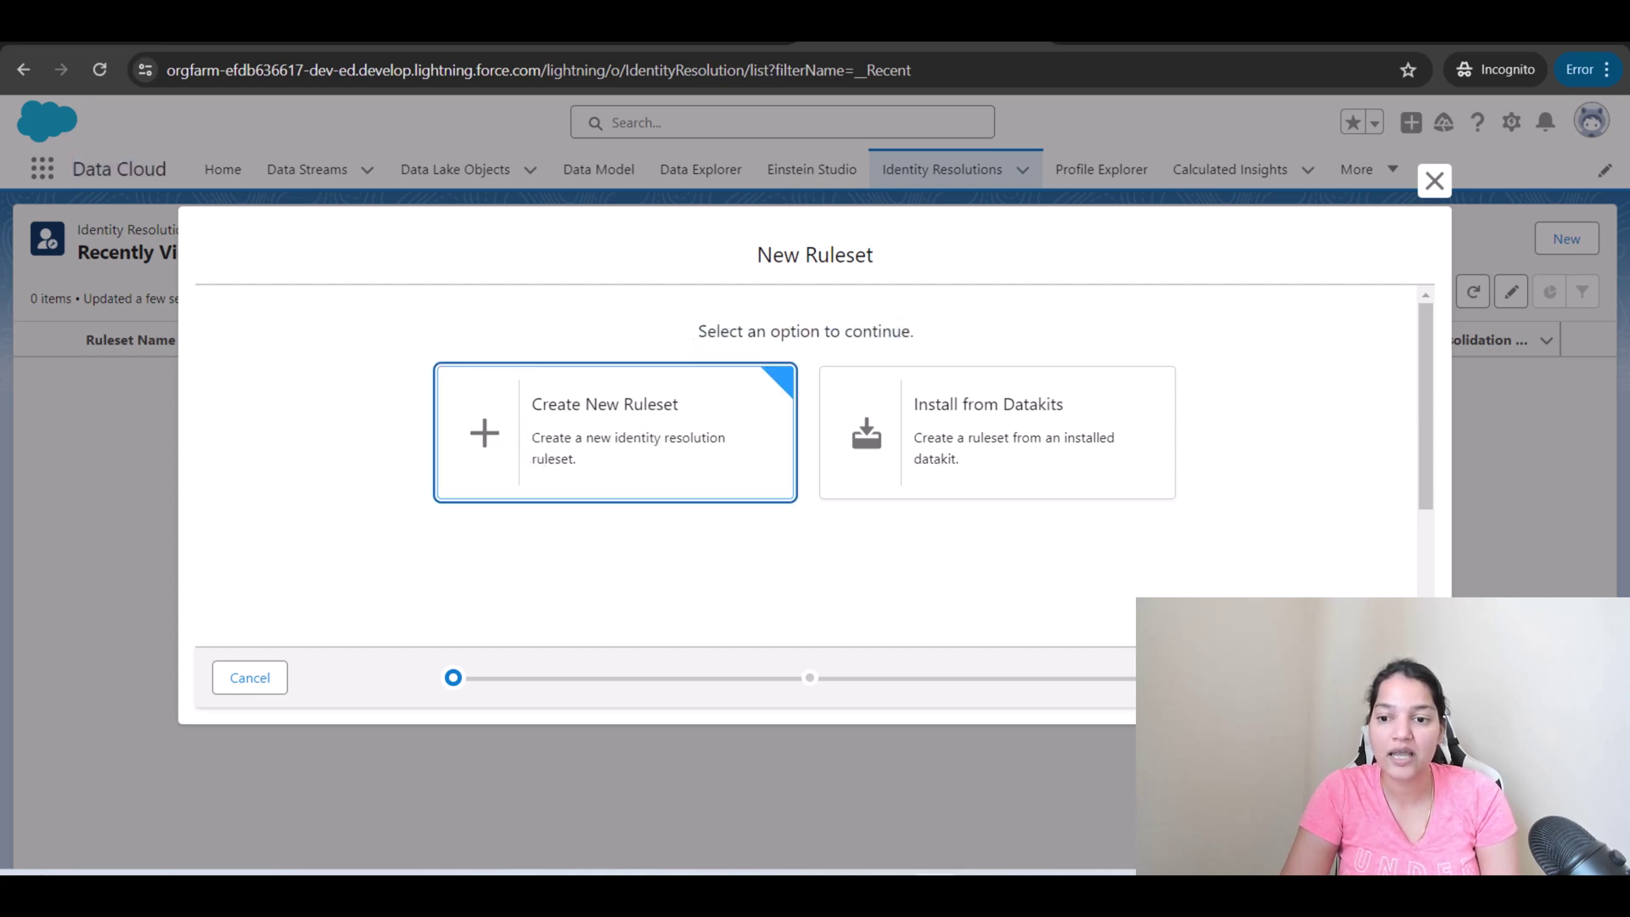
left_click(1385, 679)
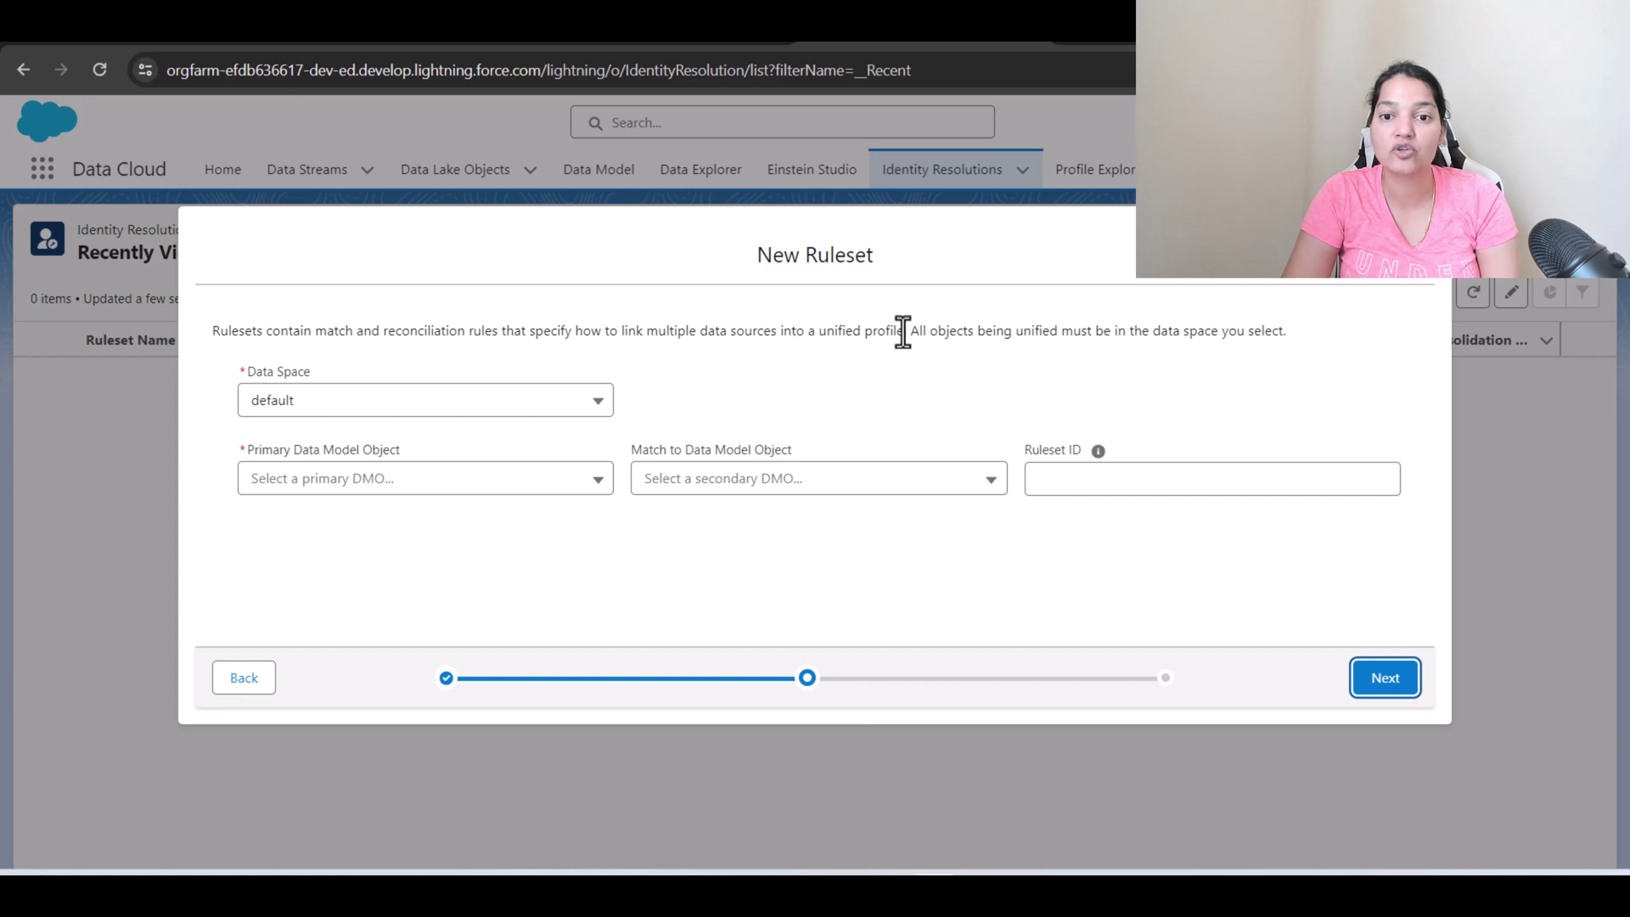
Read the ruleset description explaining what rulesets contain
left_click_drag(905, 330, 265, 331)
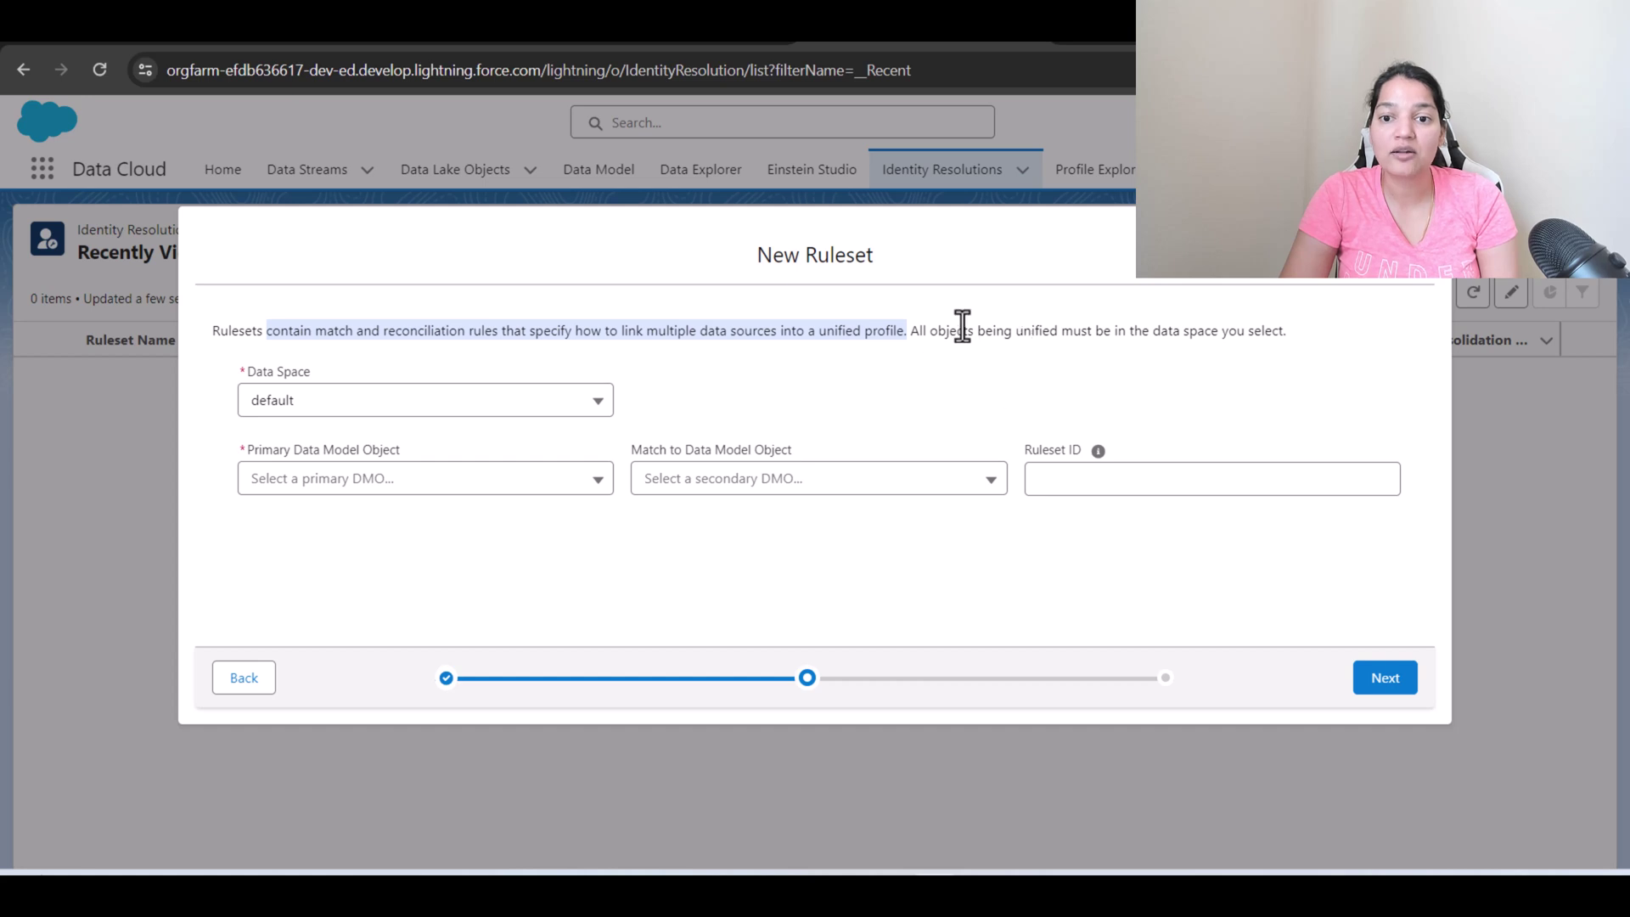
left_click(1268, 322)
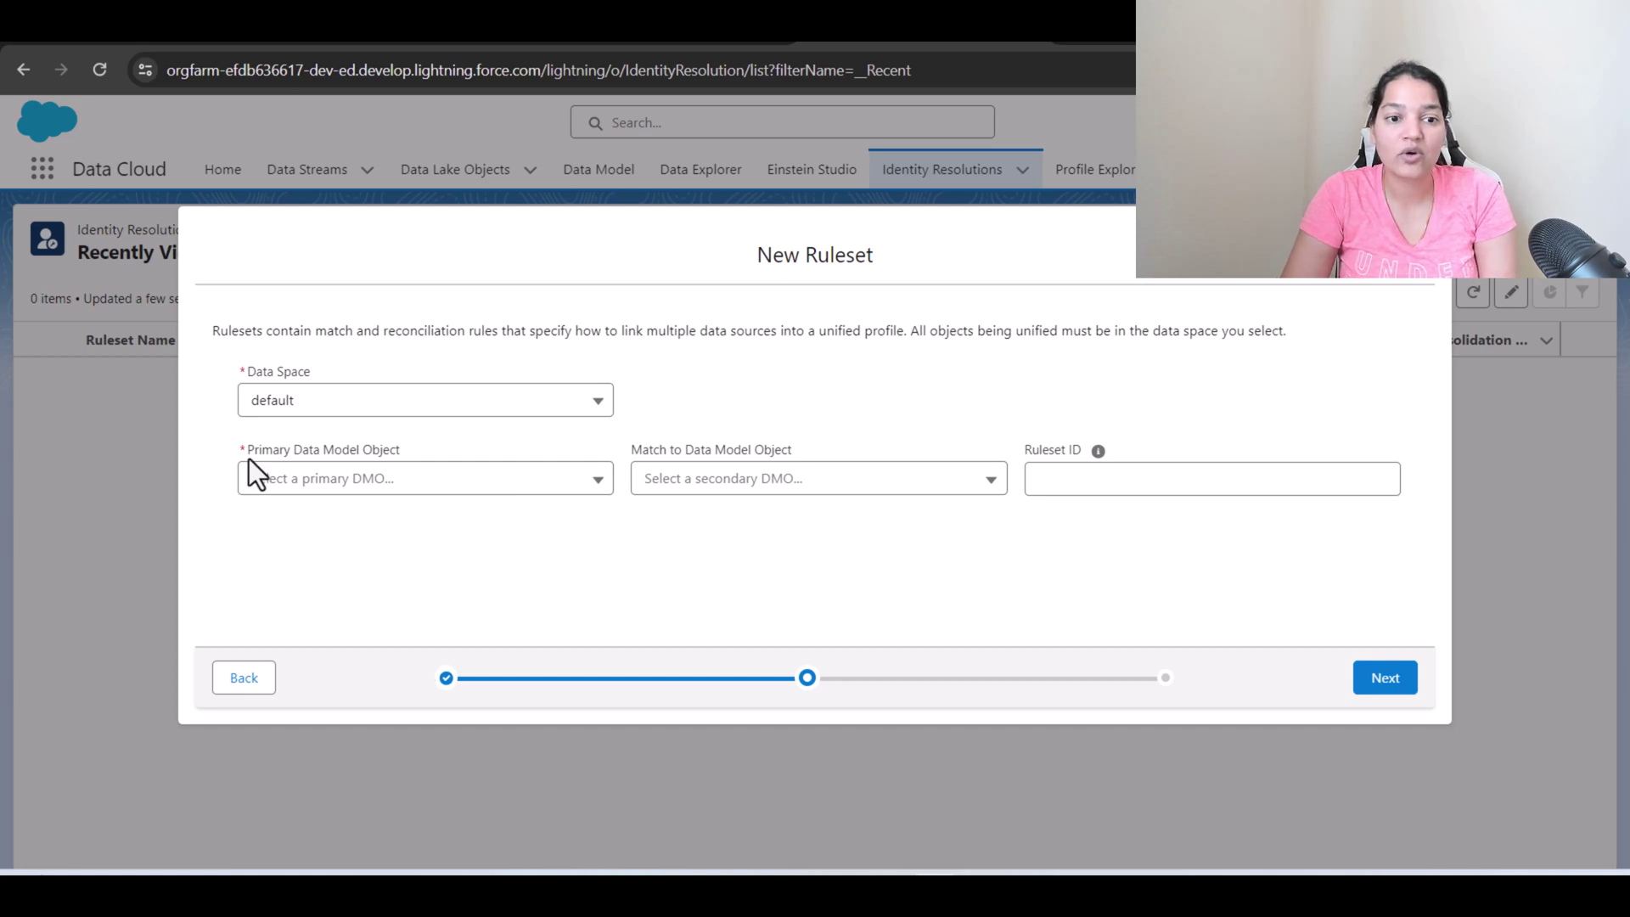
Make Individual the primary data model object with ruleset ID 'ccid', then continue
left_click(389, 487)
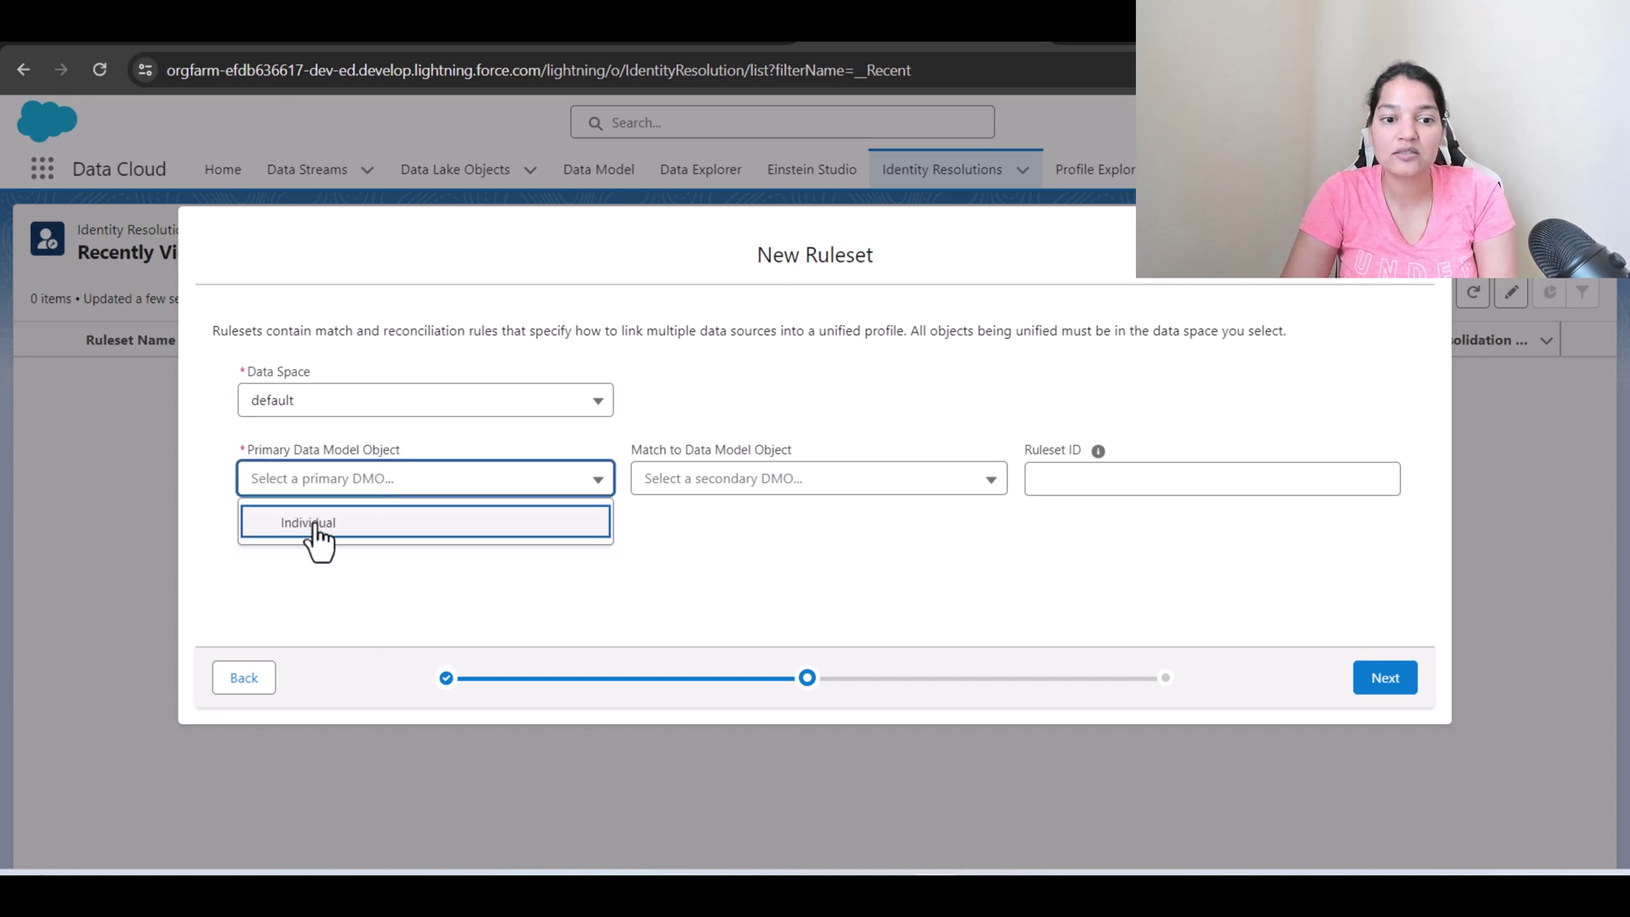
left_click(312, 524)
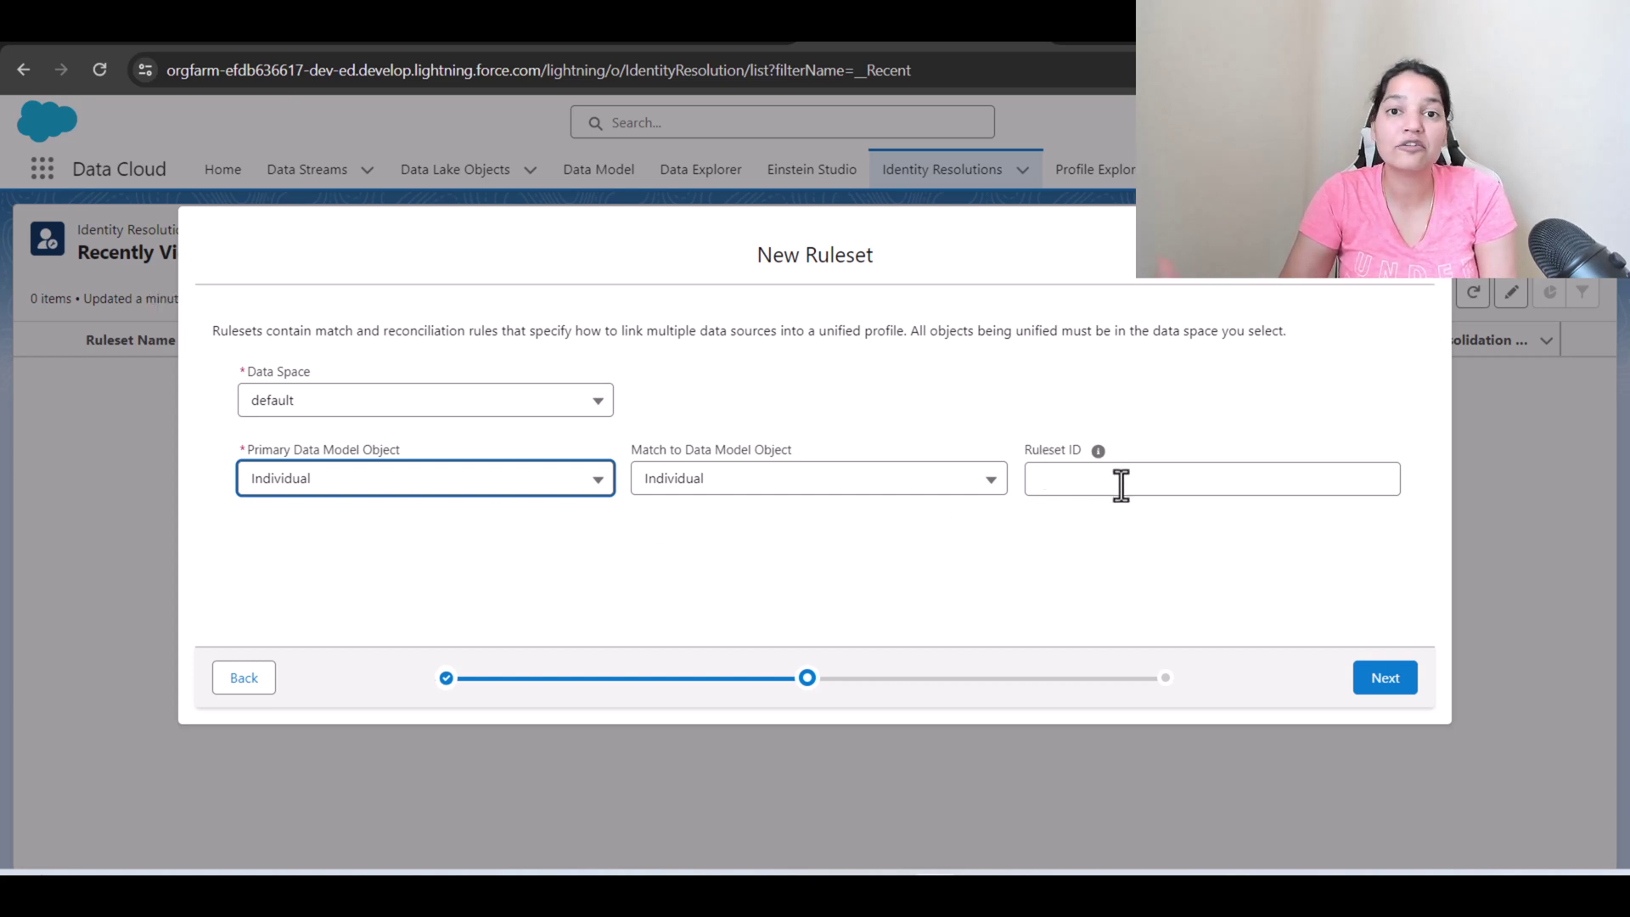
left_click(1045, 479)
type("c")
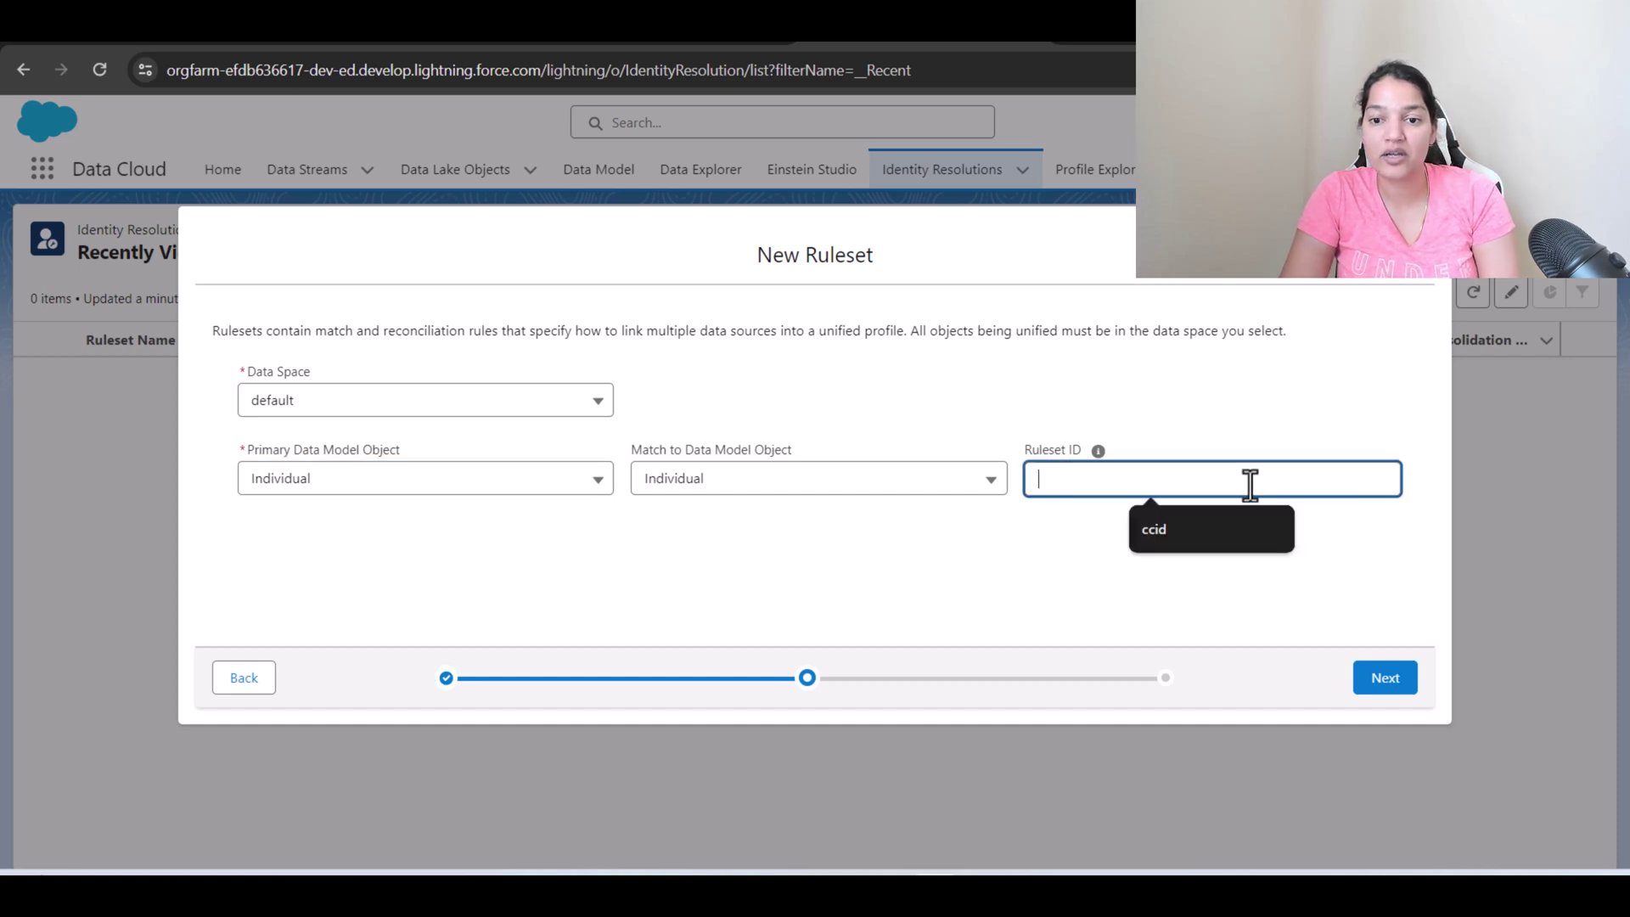
type("cid")
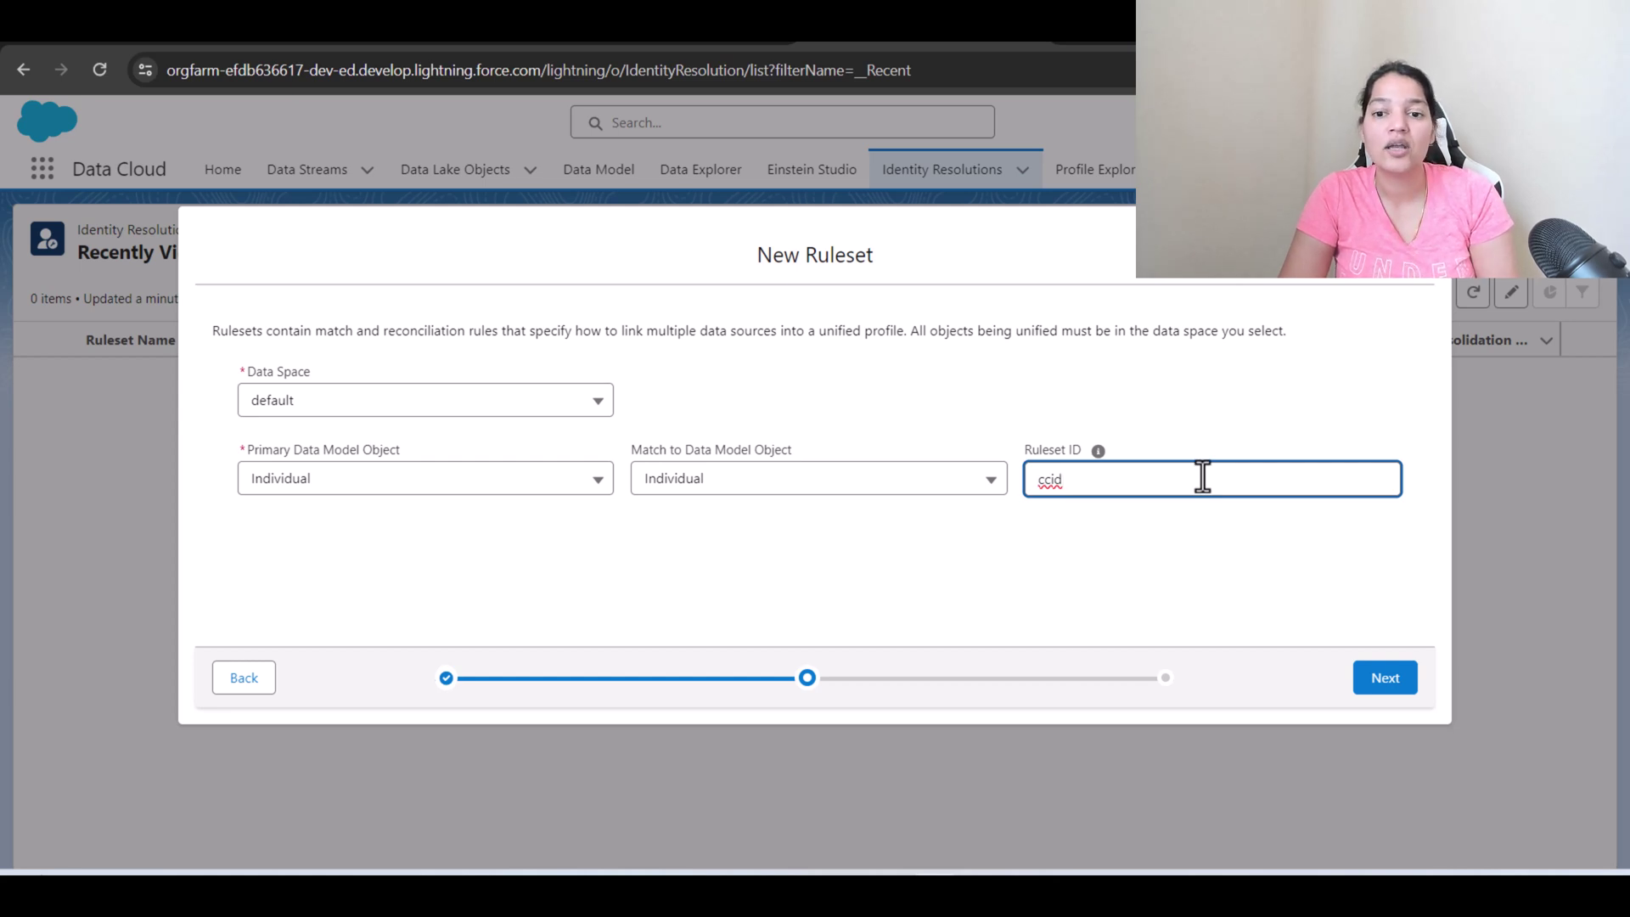
left_click_drag(1022, 449, 1072, 454)
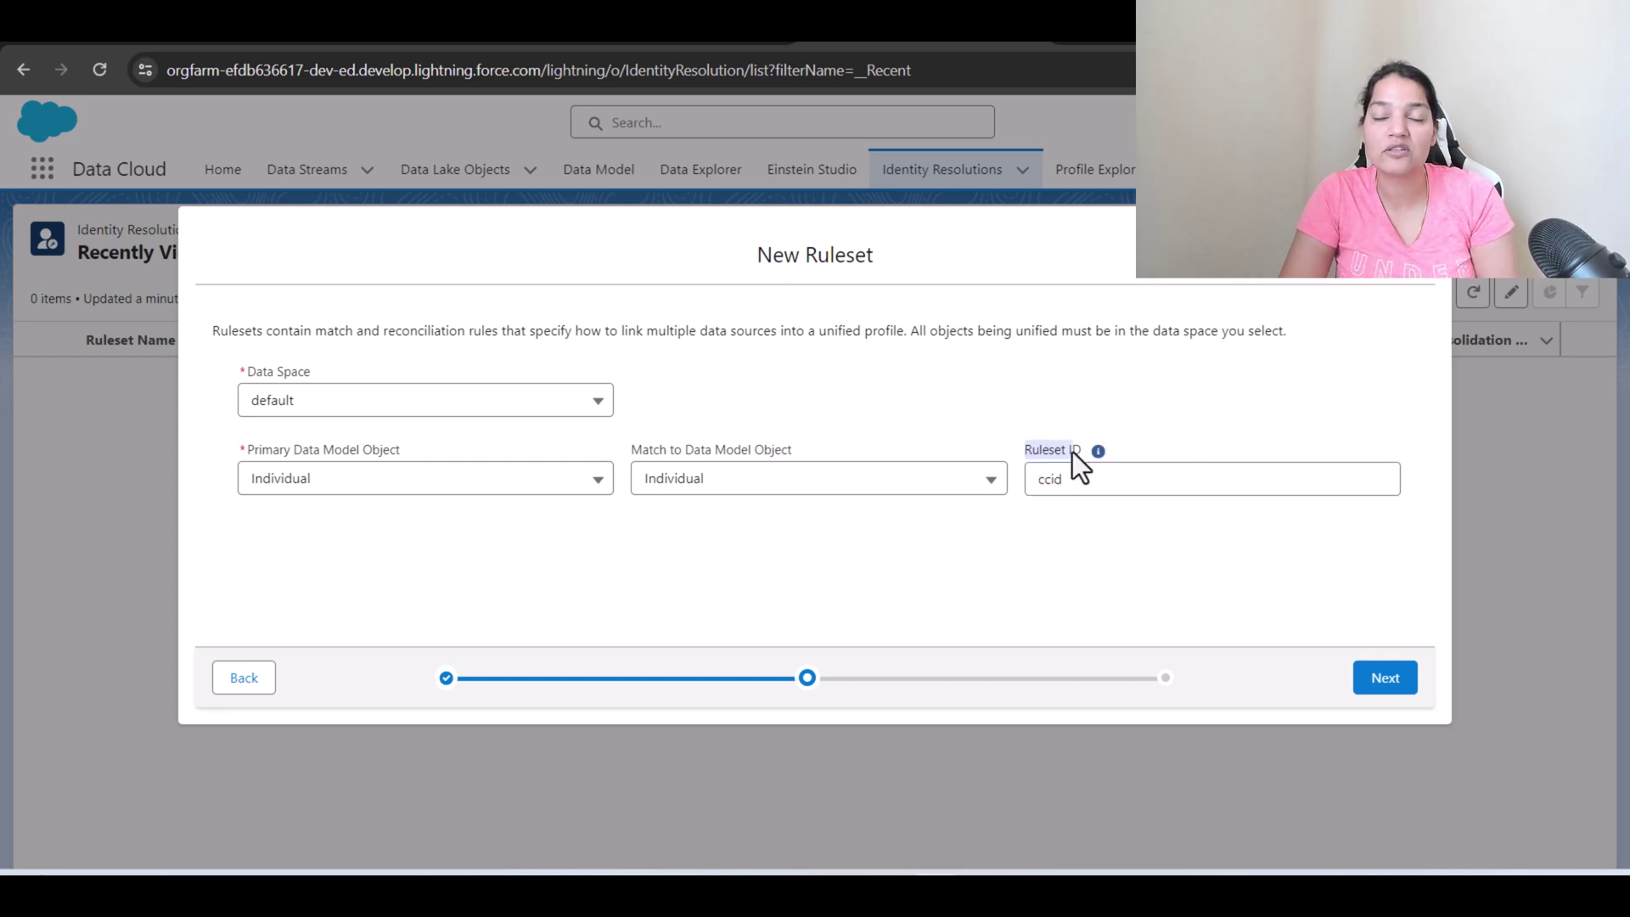
mouse_move(1099, 452)
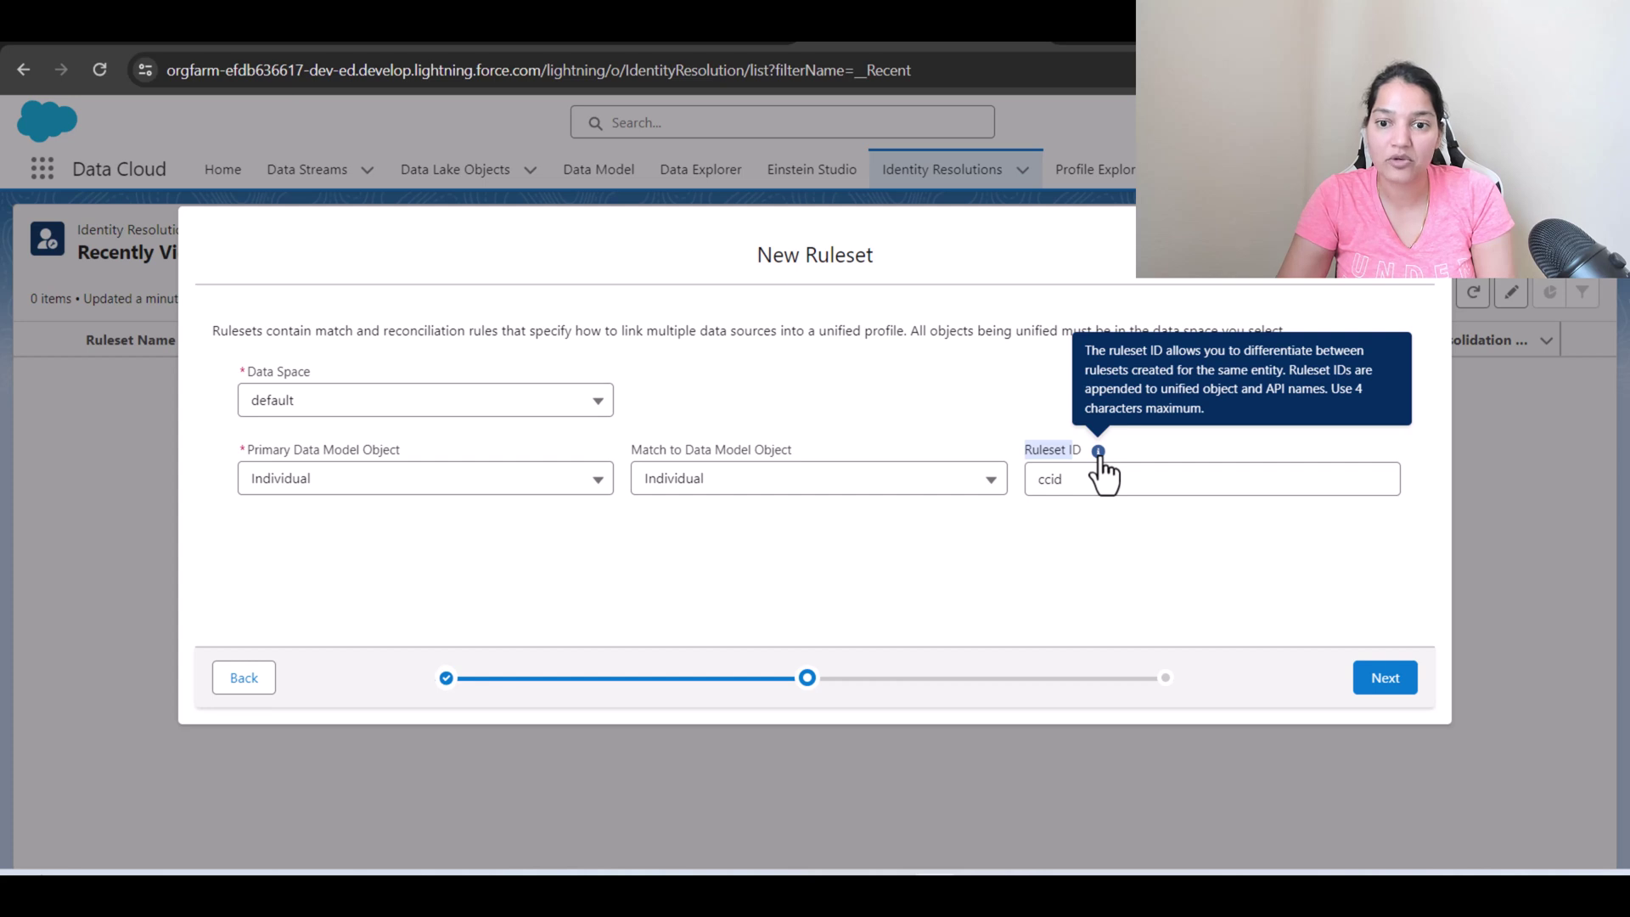
left_click(1383, 679)
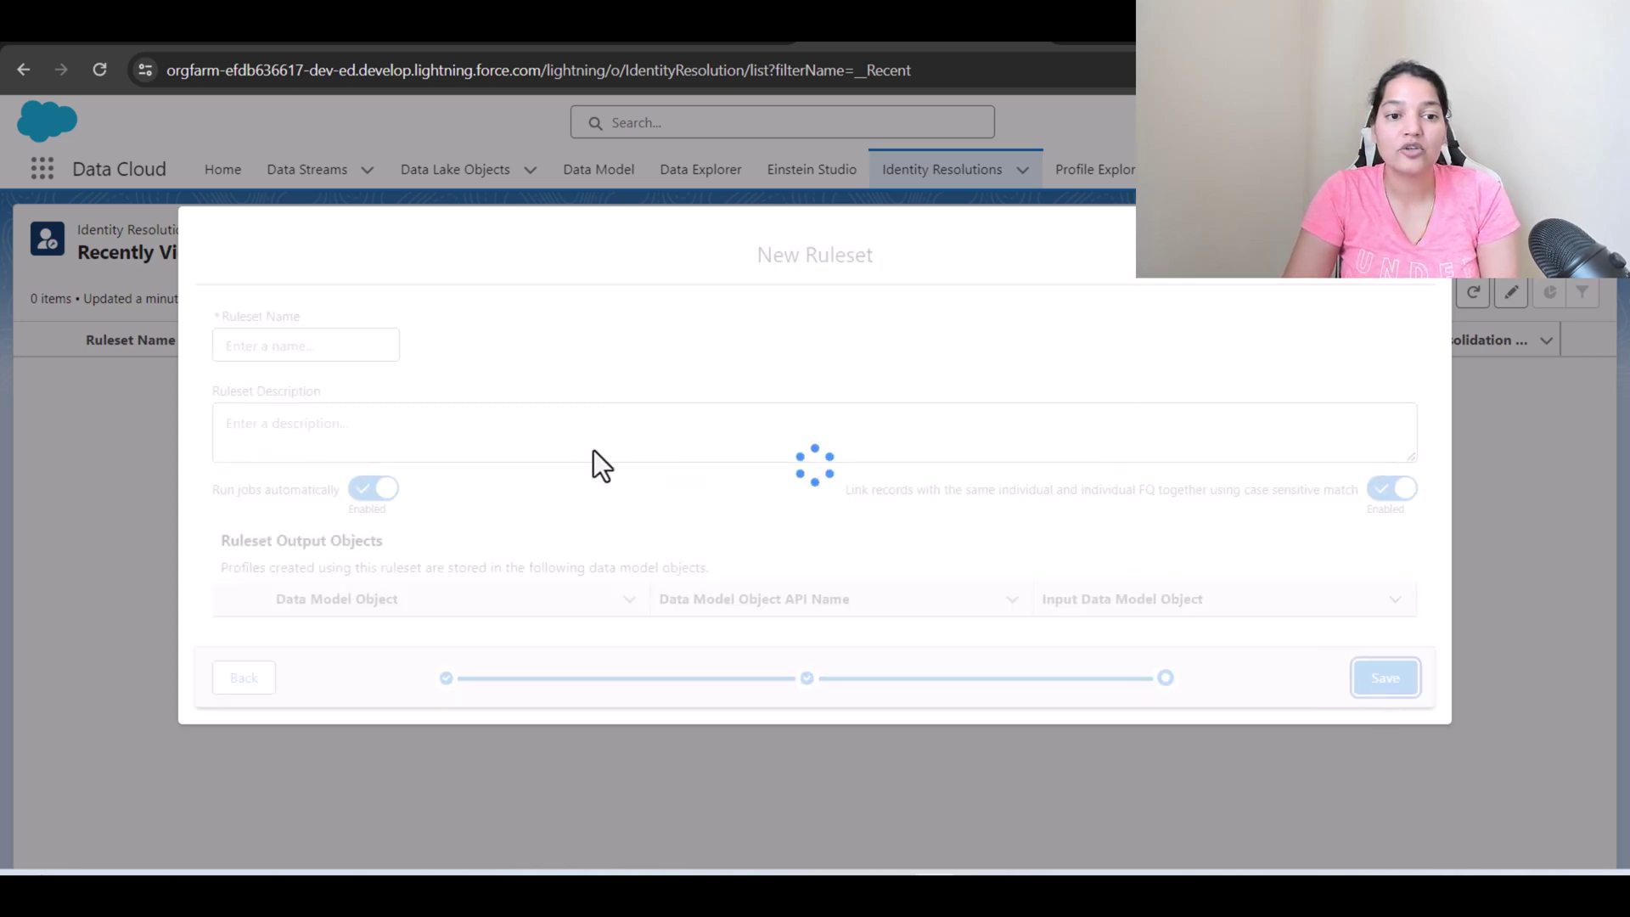
Enter 'Matching based on Email And Name' as the ruleset name, replacing 'Matching' with 'Resolution'
left_click(311, 344)
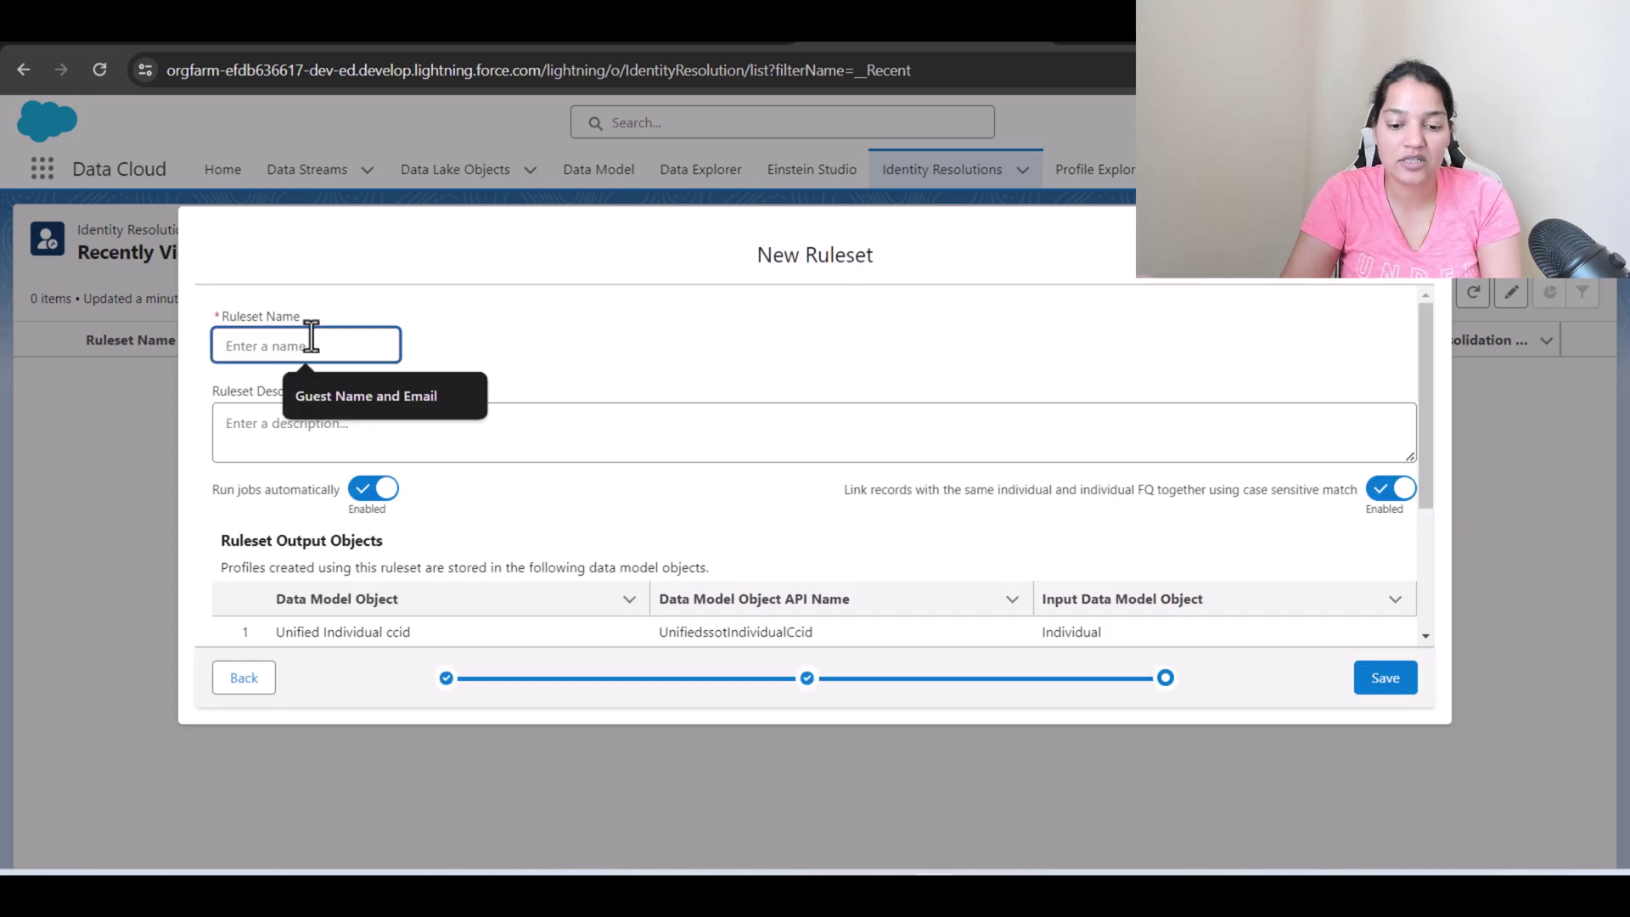
type("Matching b")
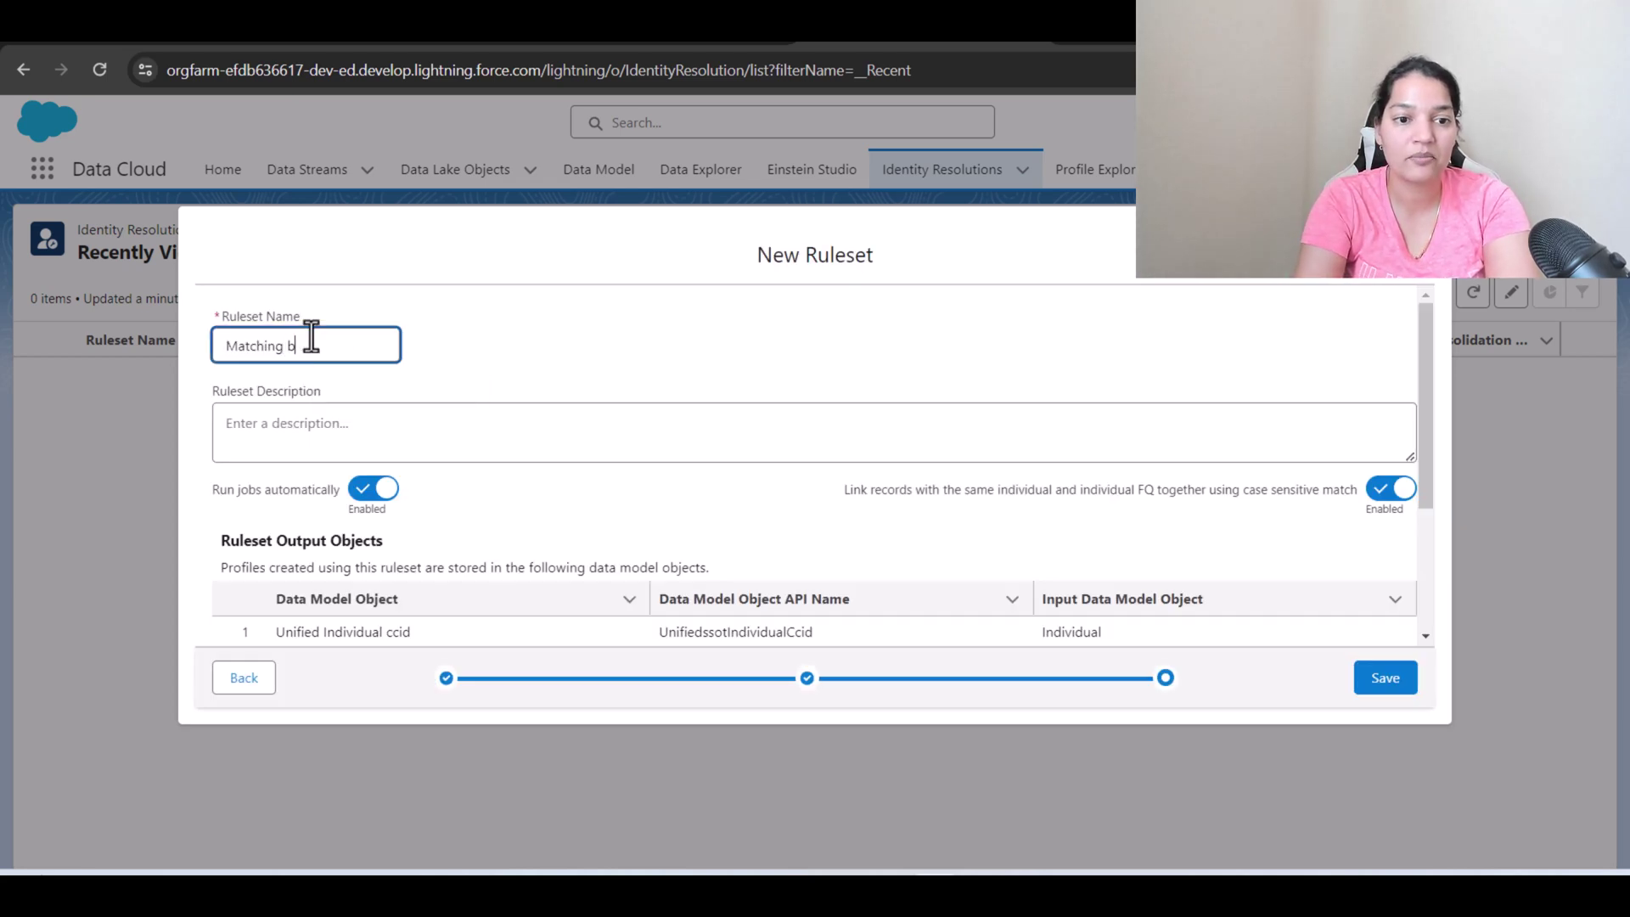
type("ased on Em")
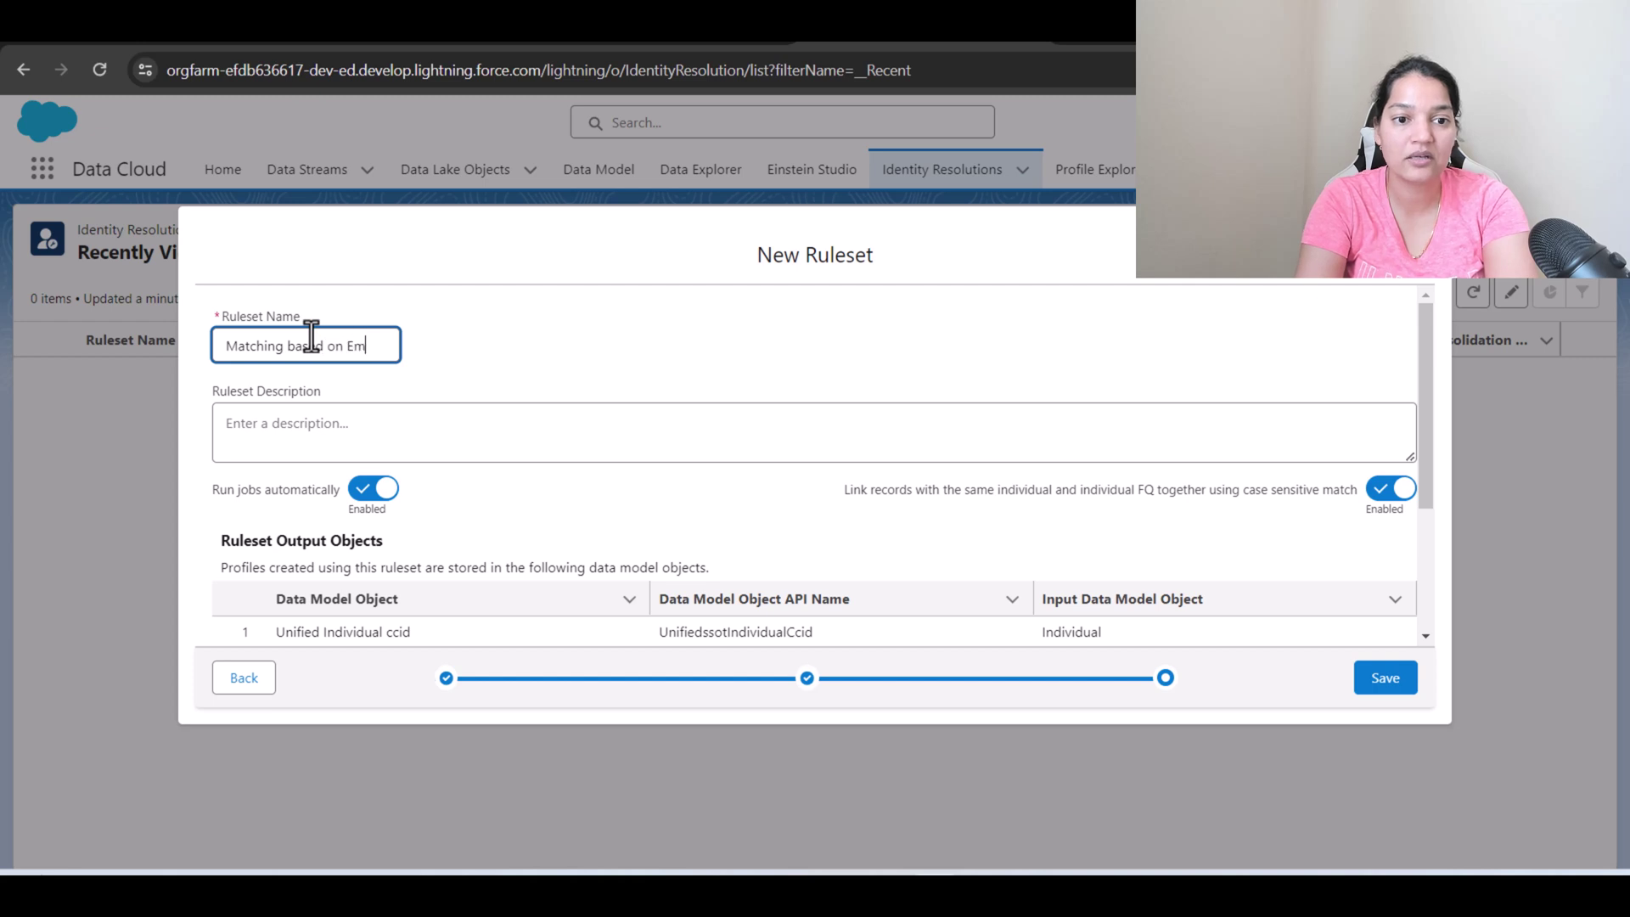
type("ail And Name")
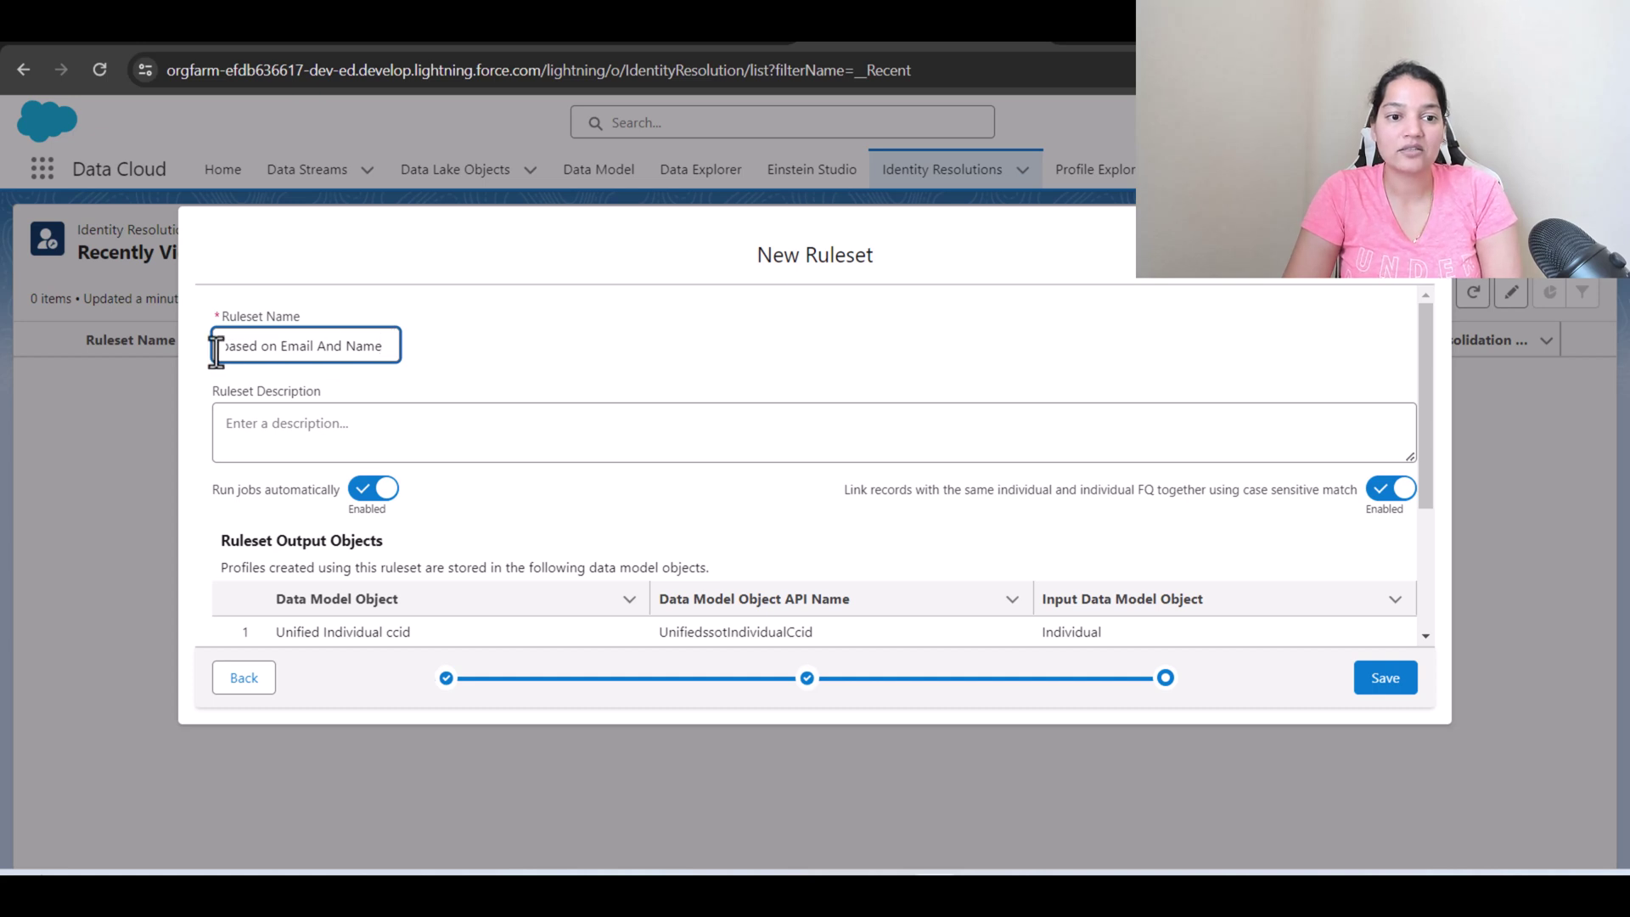
double_click(256, 345)
type("Resolutio")
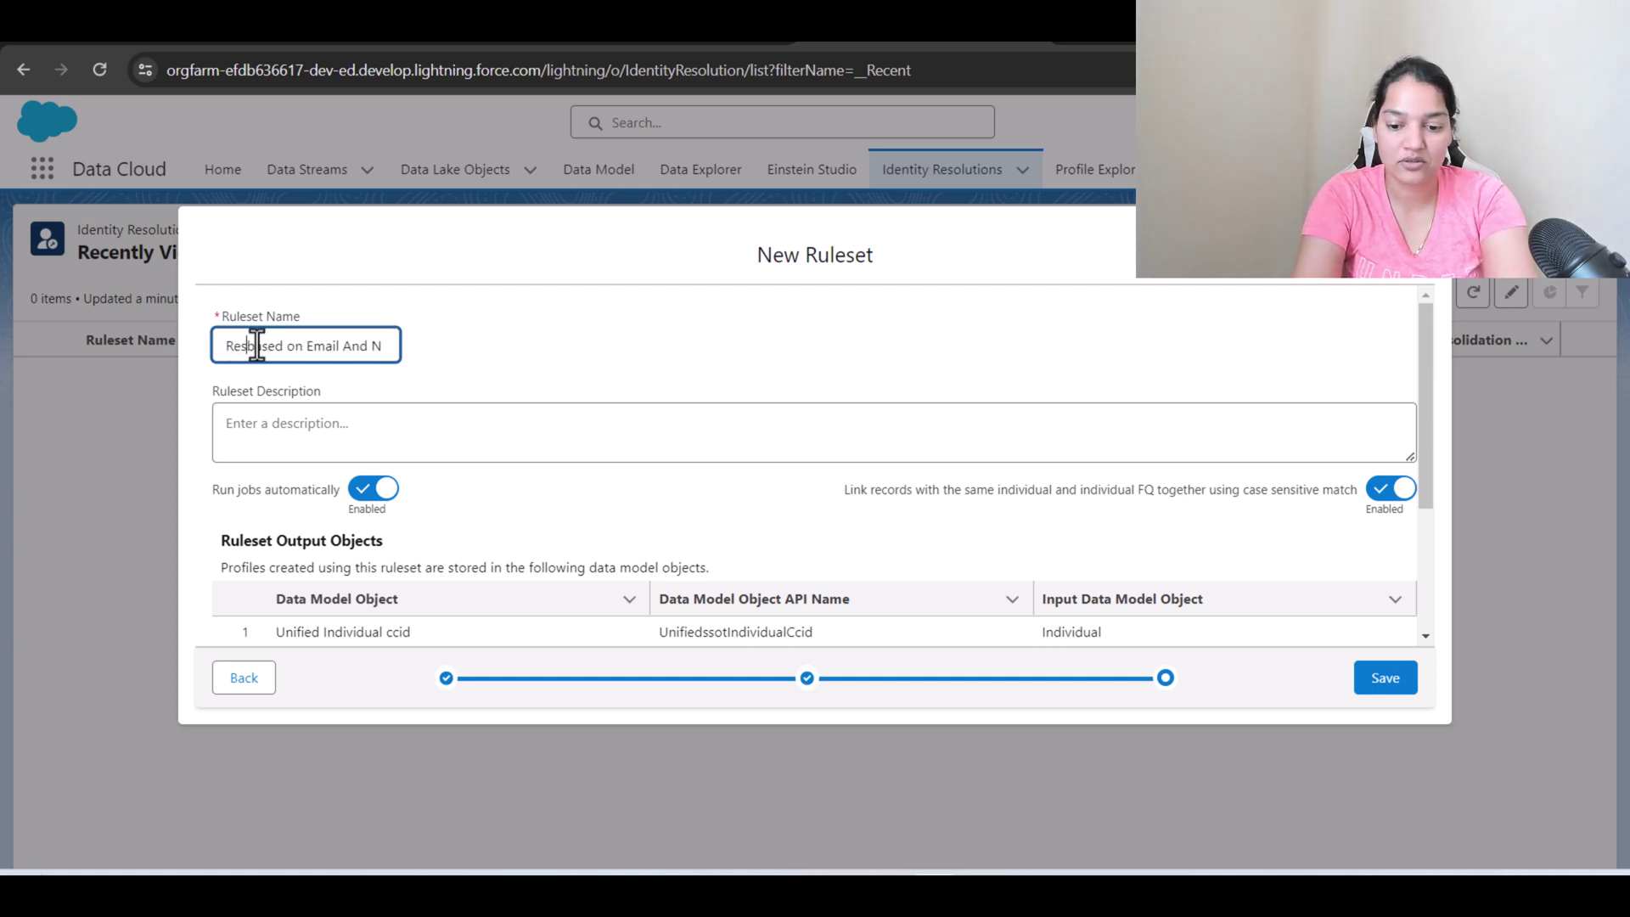
type("n")
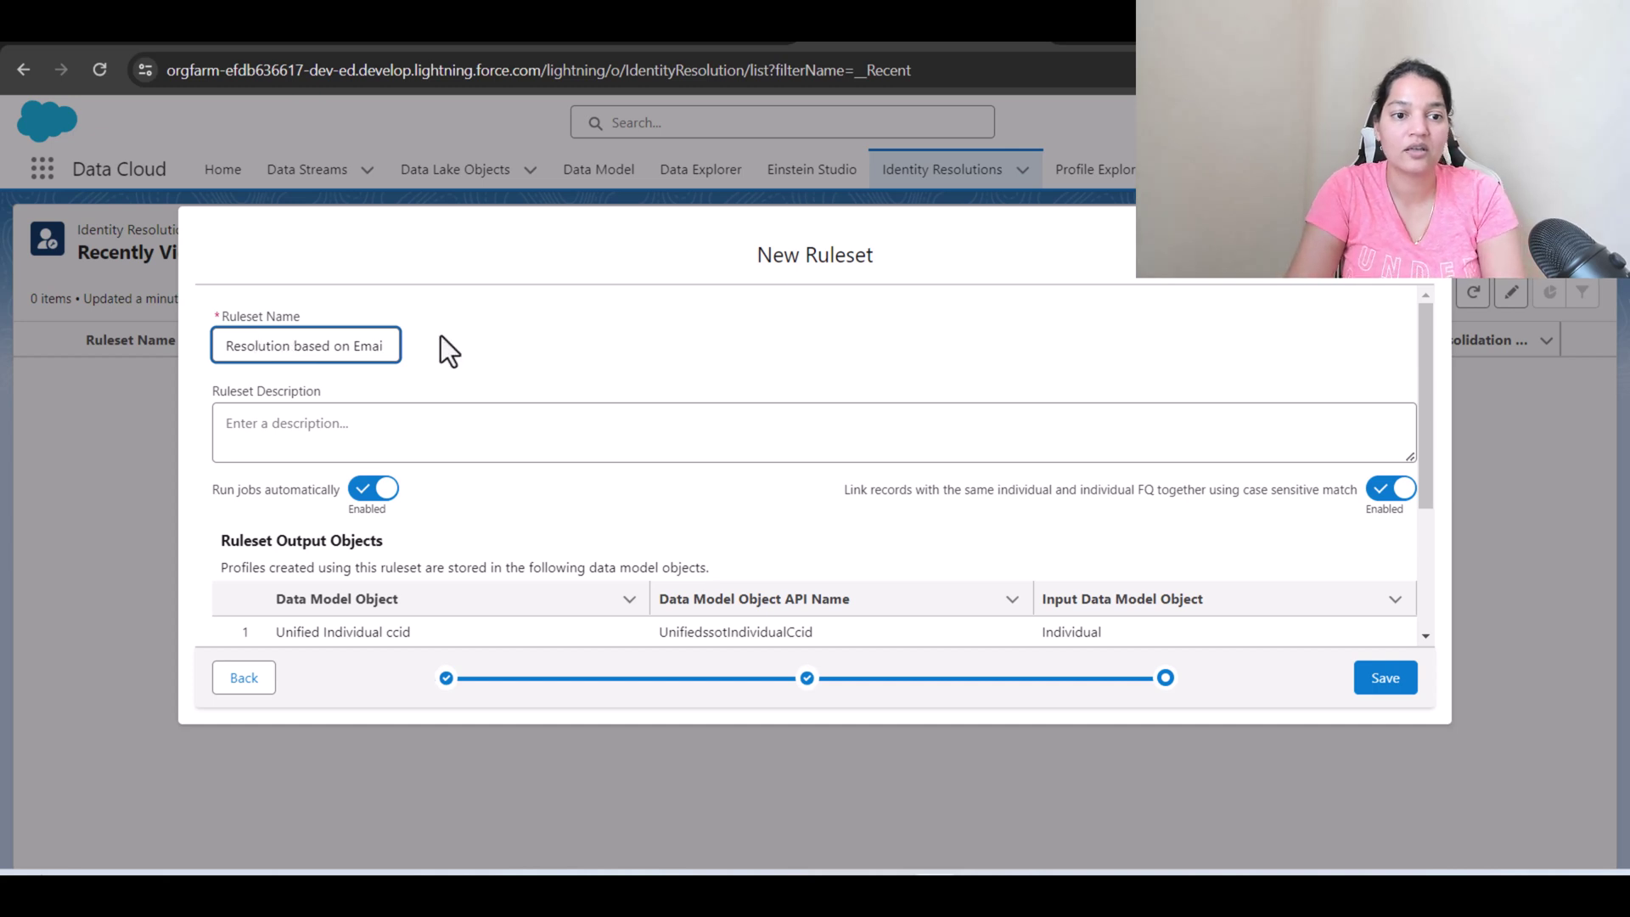
scroll(521, 444, "down", 2)
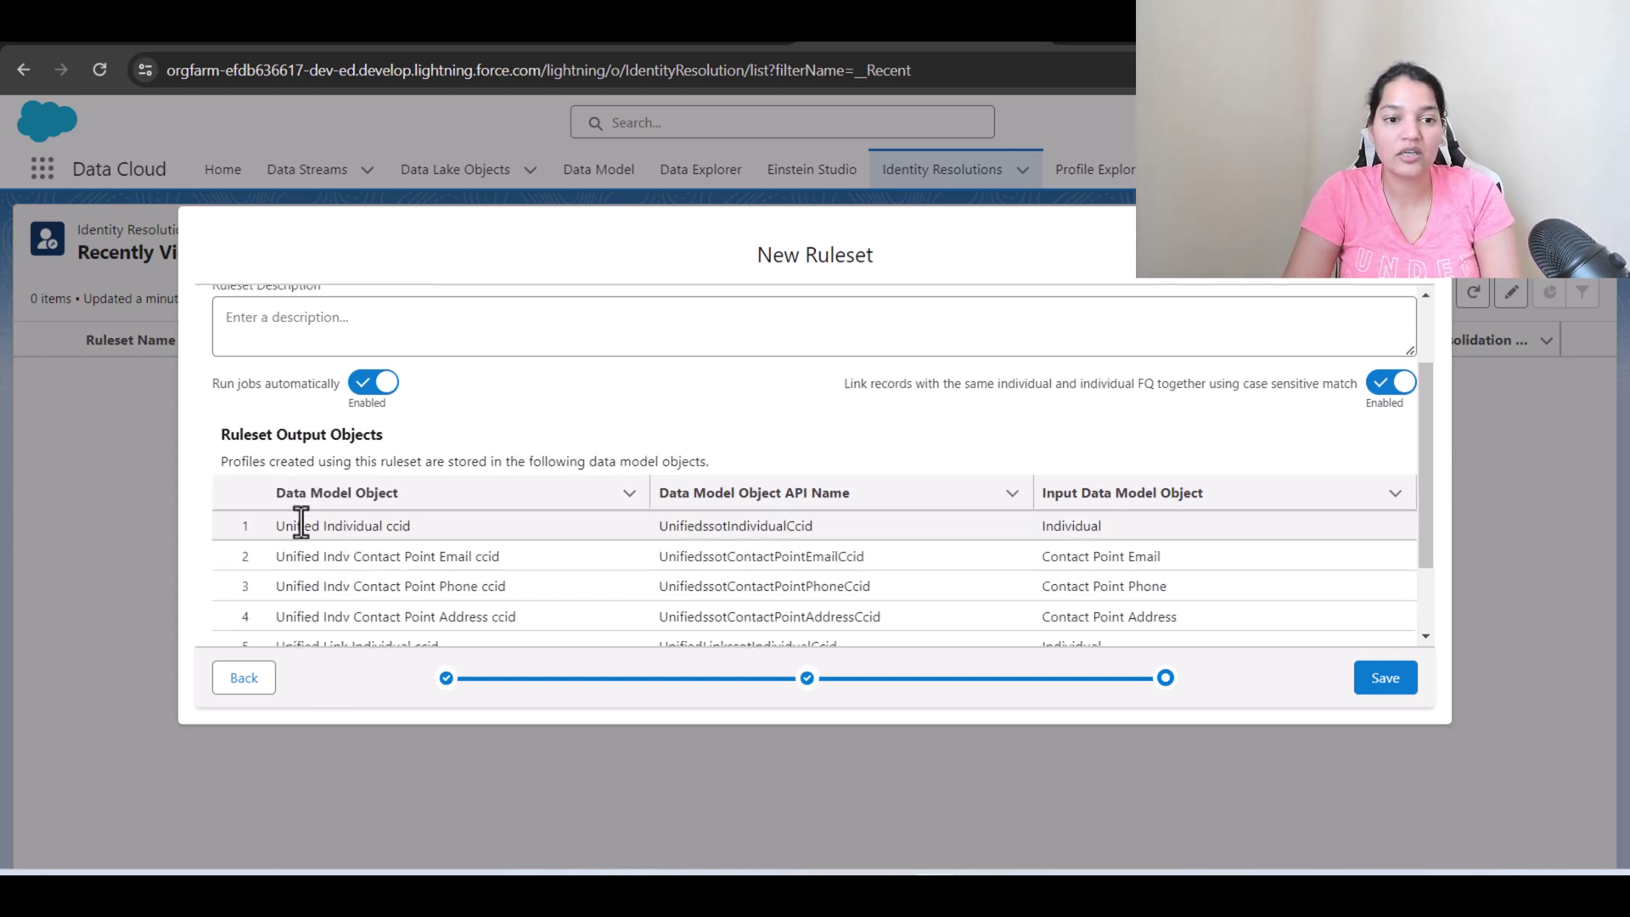
scroll(494, 479, "up", 2)
scroll(501, 484, "down", 2)
left_click_drag(218, 435, 387, 434)
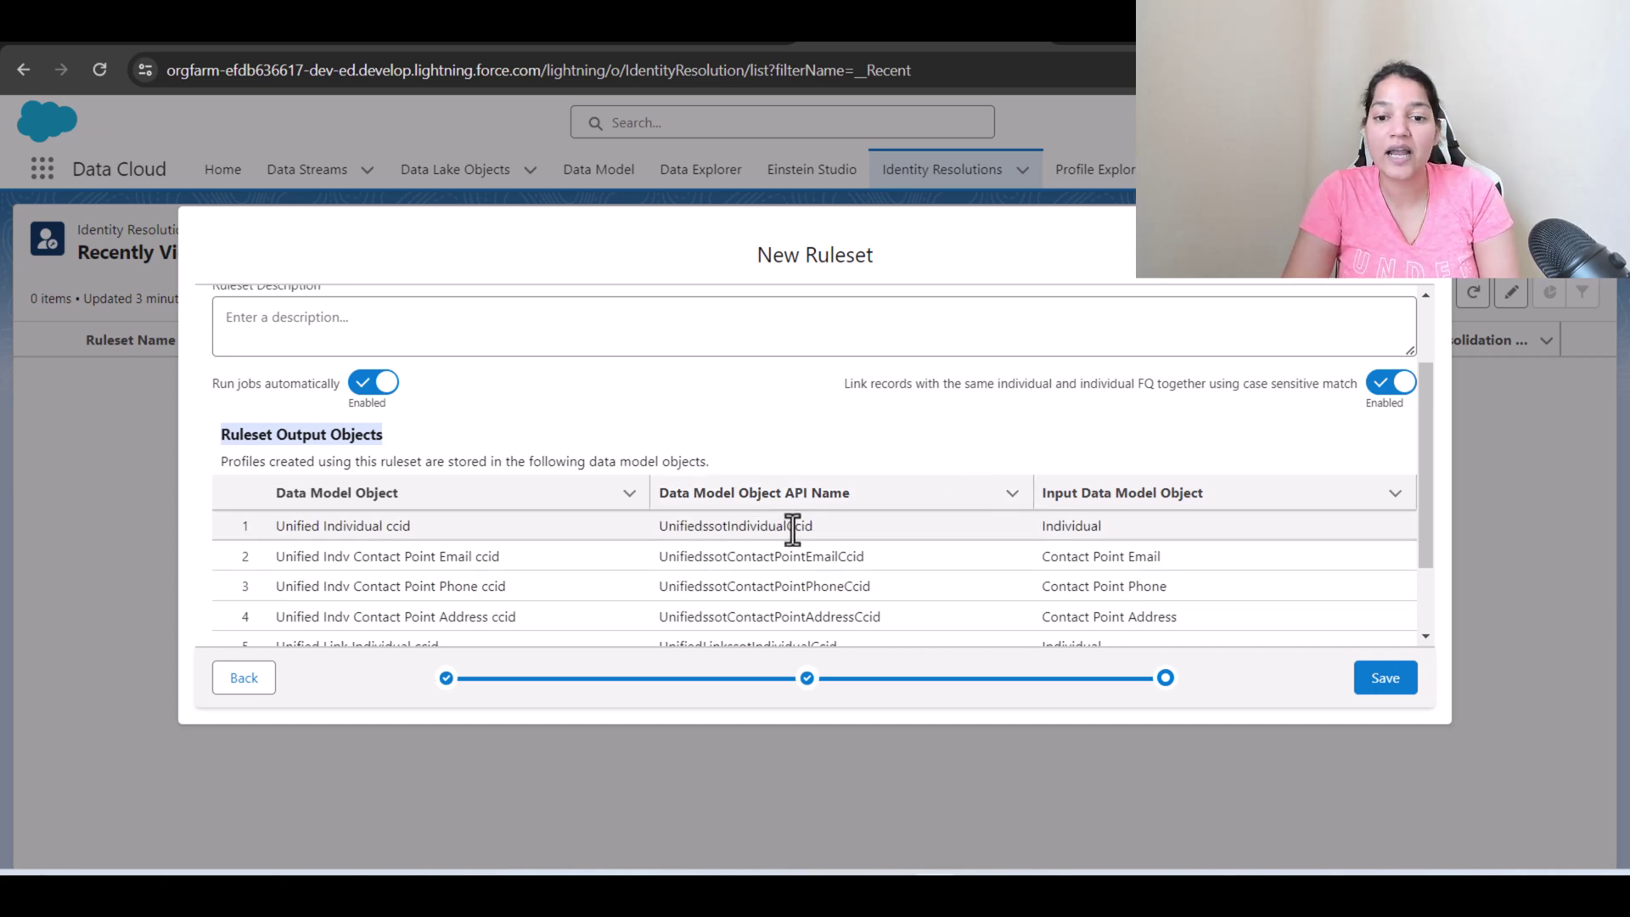
left_click(805, 526)
left_click(817, 525)
scroll(964, 531, "down", 2)
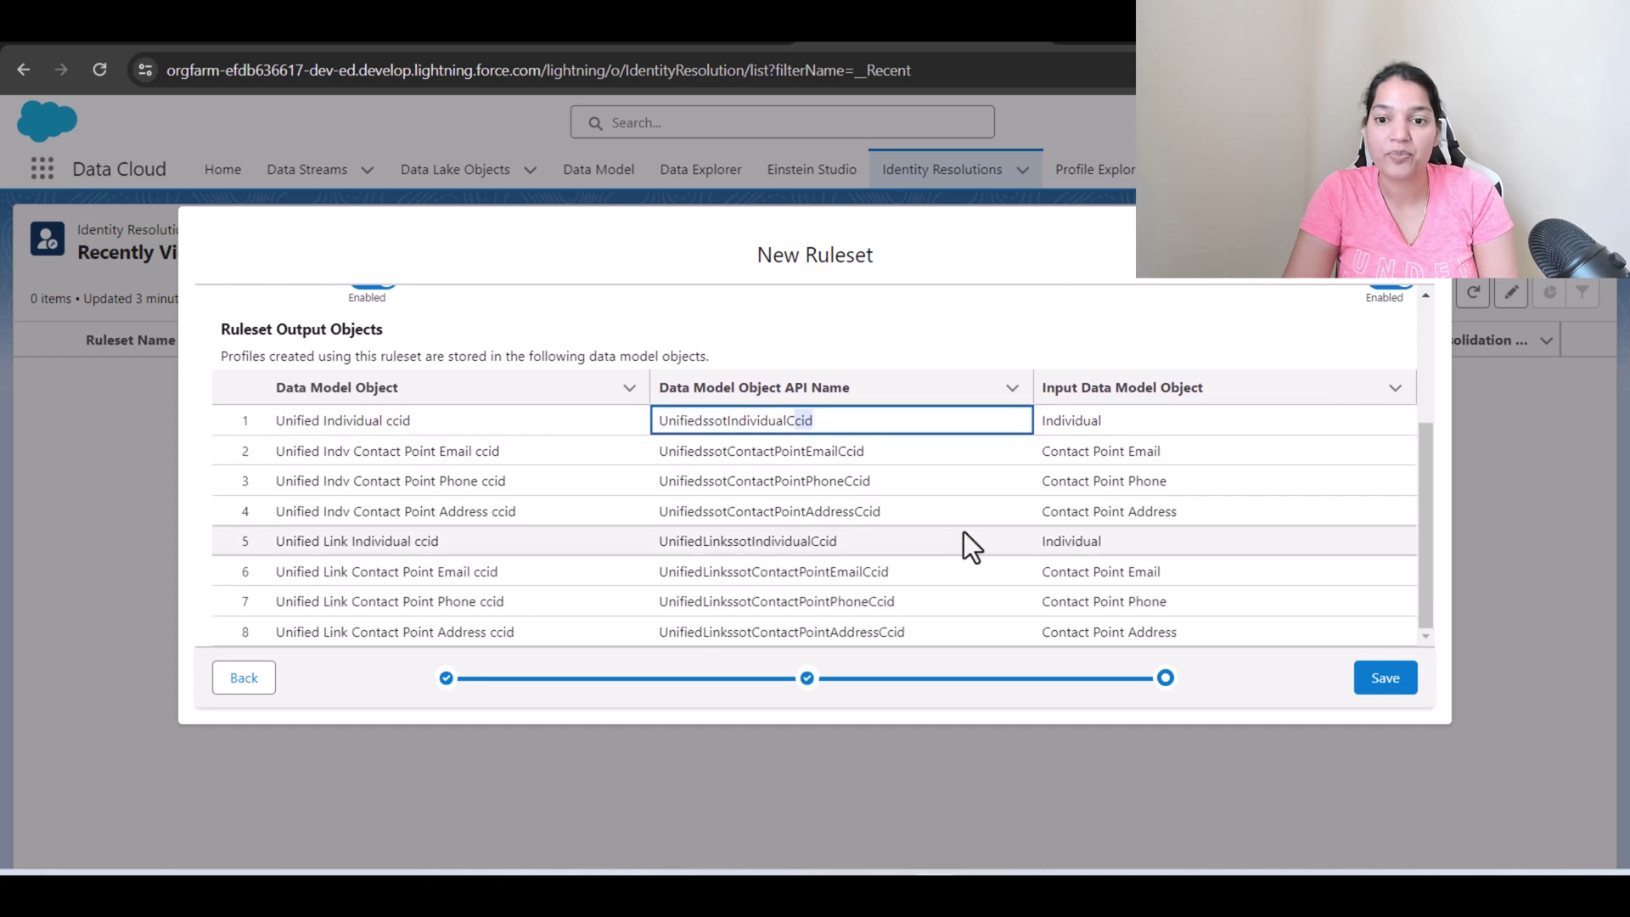
left_click(1041, 420)
left_click(789, 422)
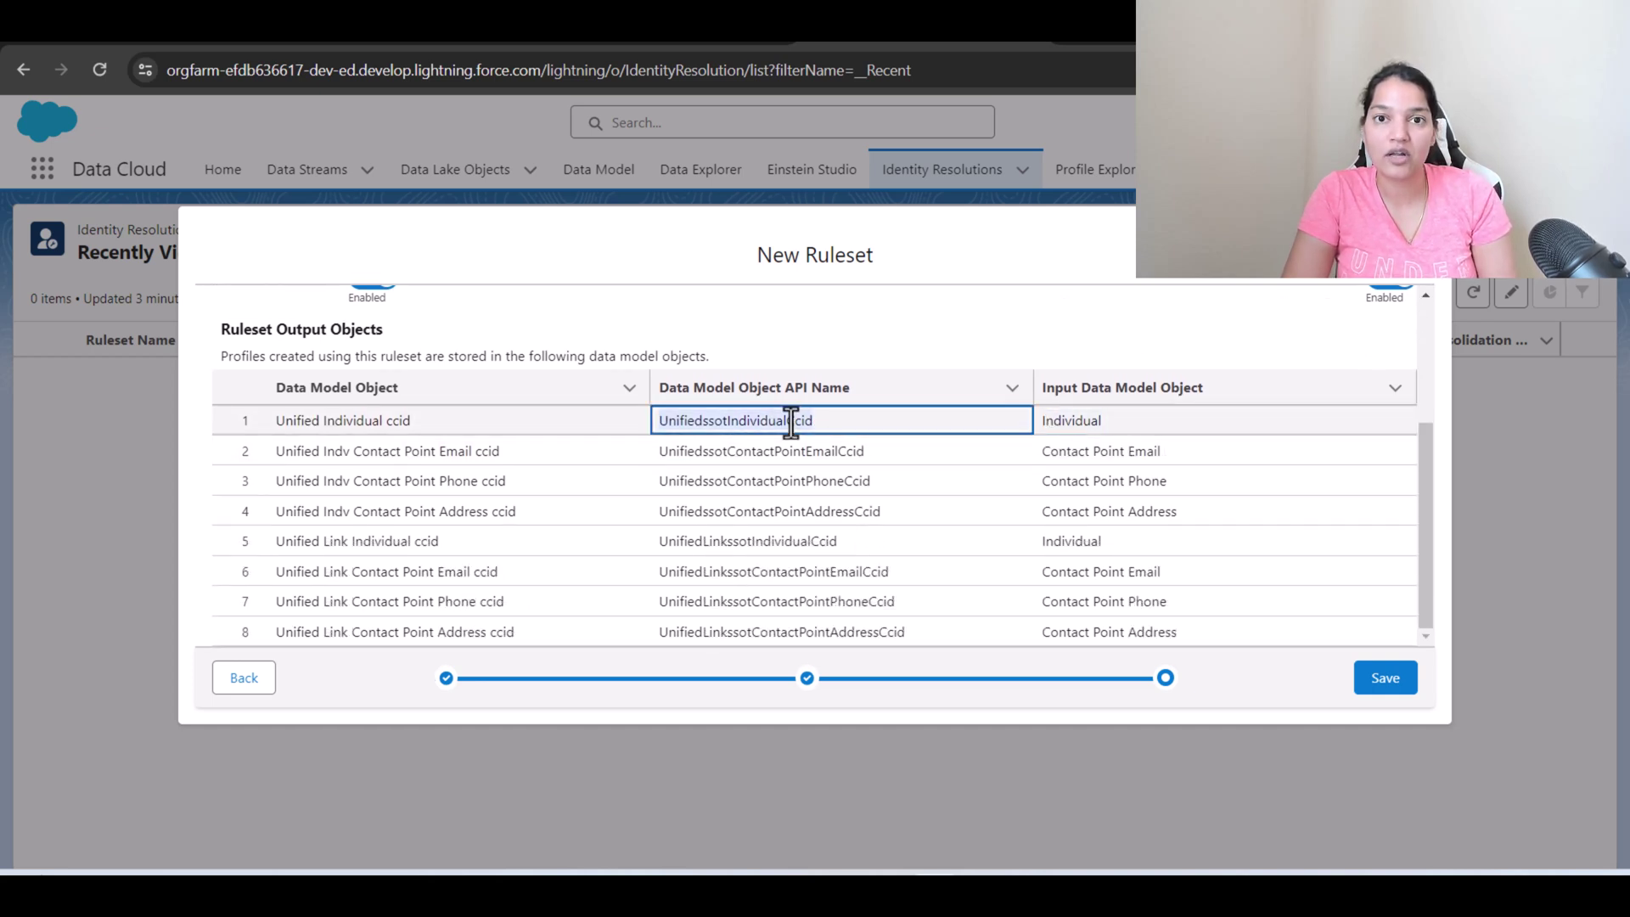
mouse_move(791, 422)
left_mouse_down()
mouse_move(662, 422)
mouse_move(805, 422)
mouse_move(774, 421)
left_mouse_up()
double_click(727, 541)
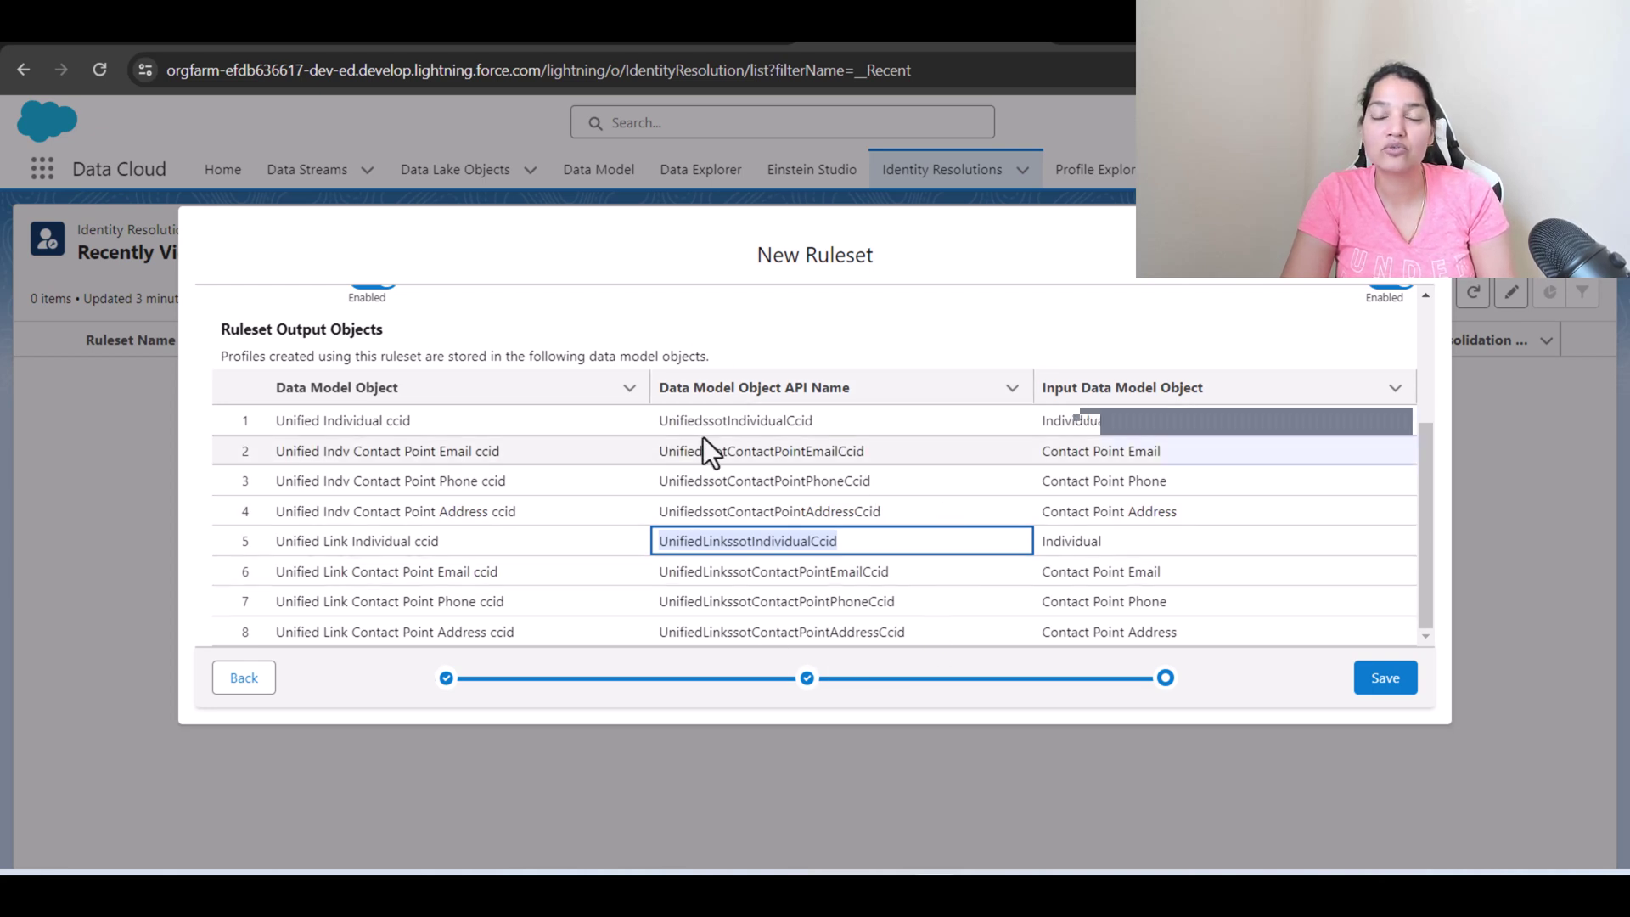
left_click_drag(1177, 450, 1047, 449)
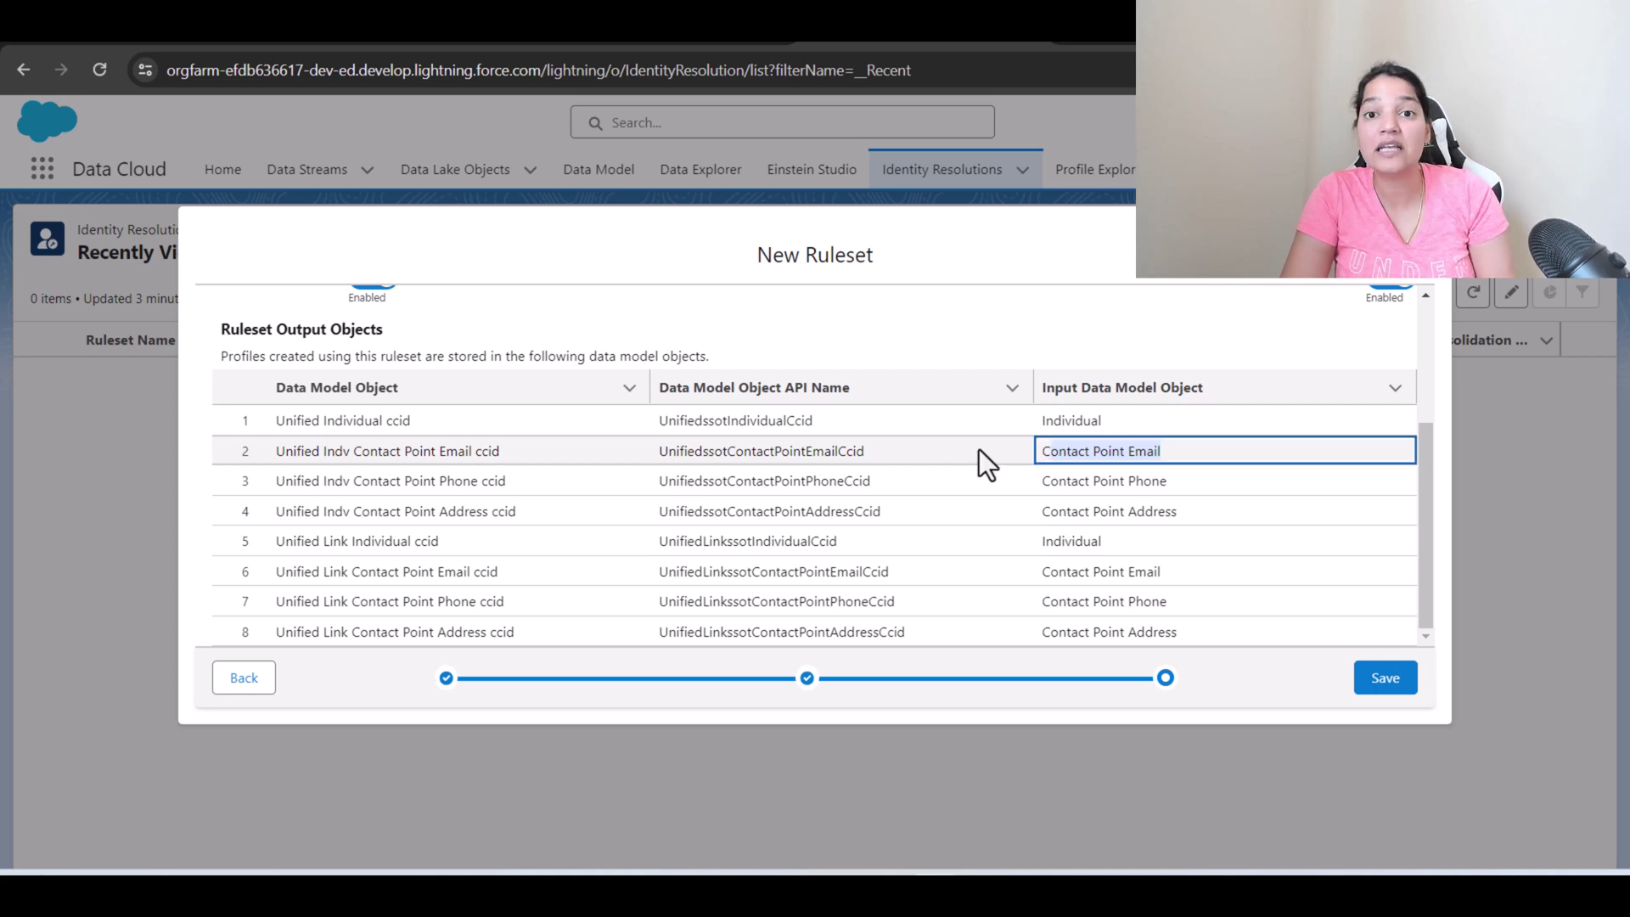
left_click_drag(659, 451, 859, 458)
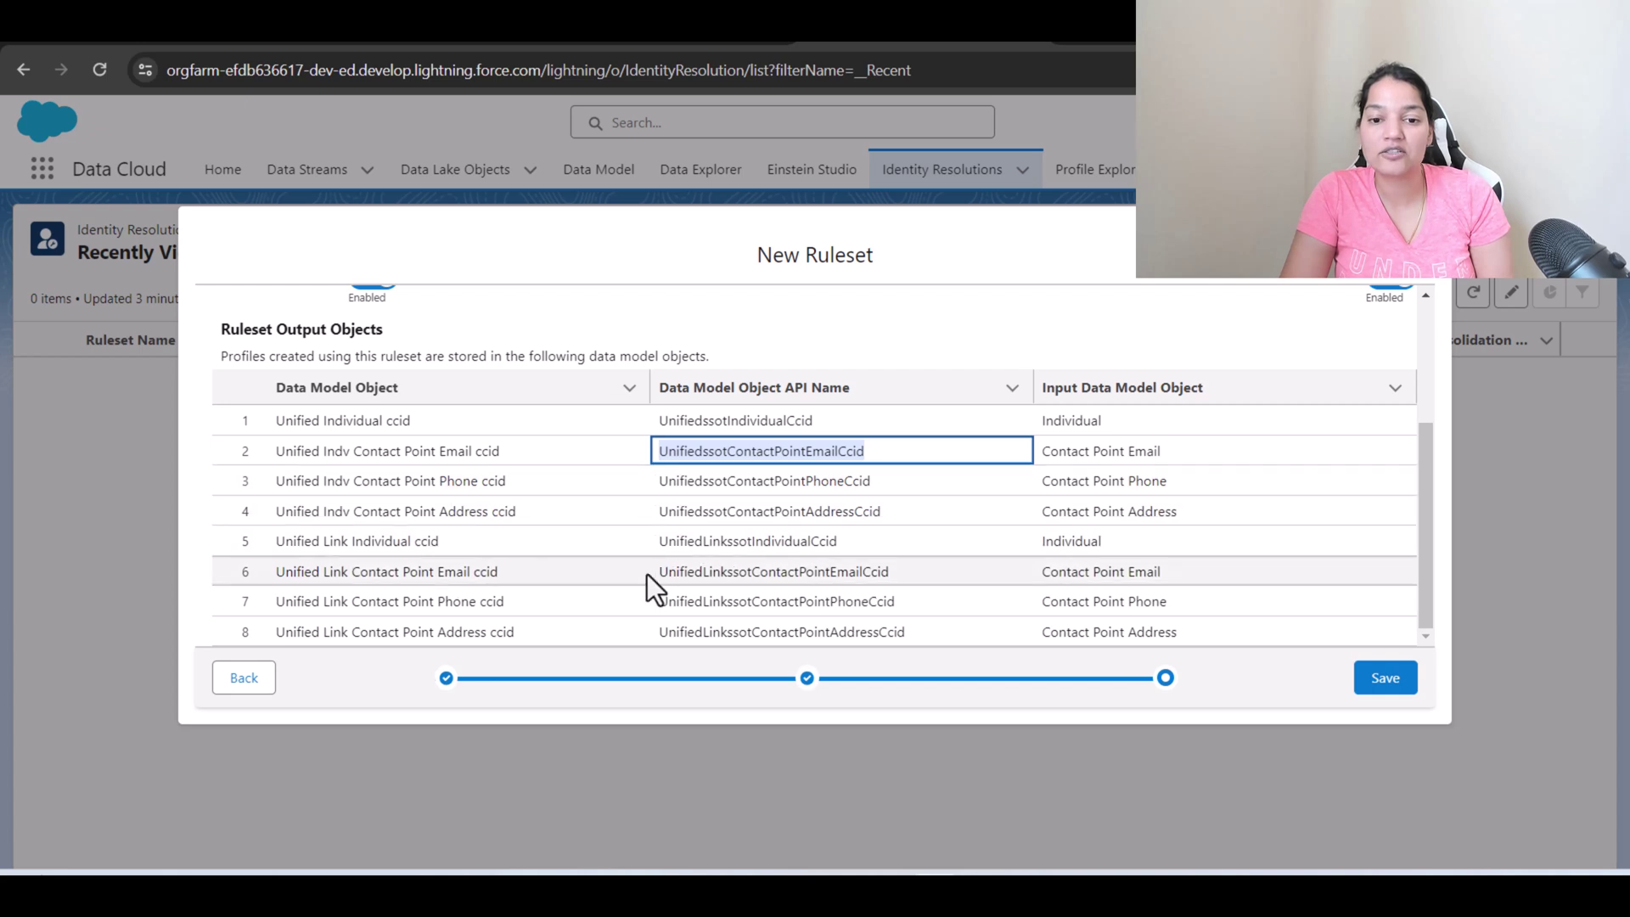
left_click_drag(659, 571, 910, 577)
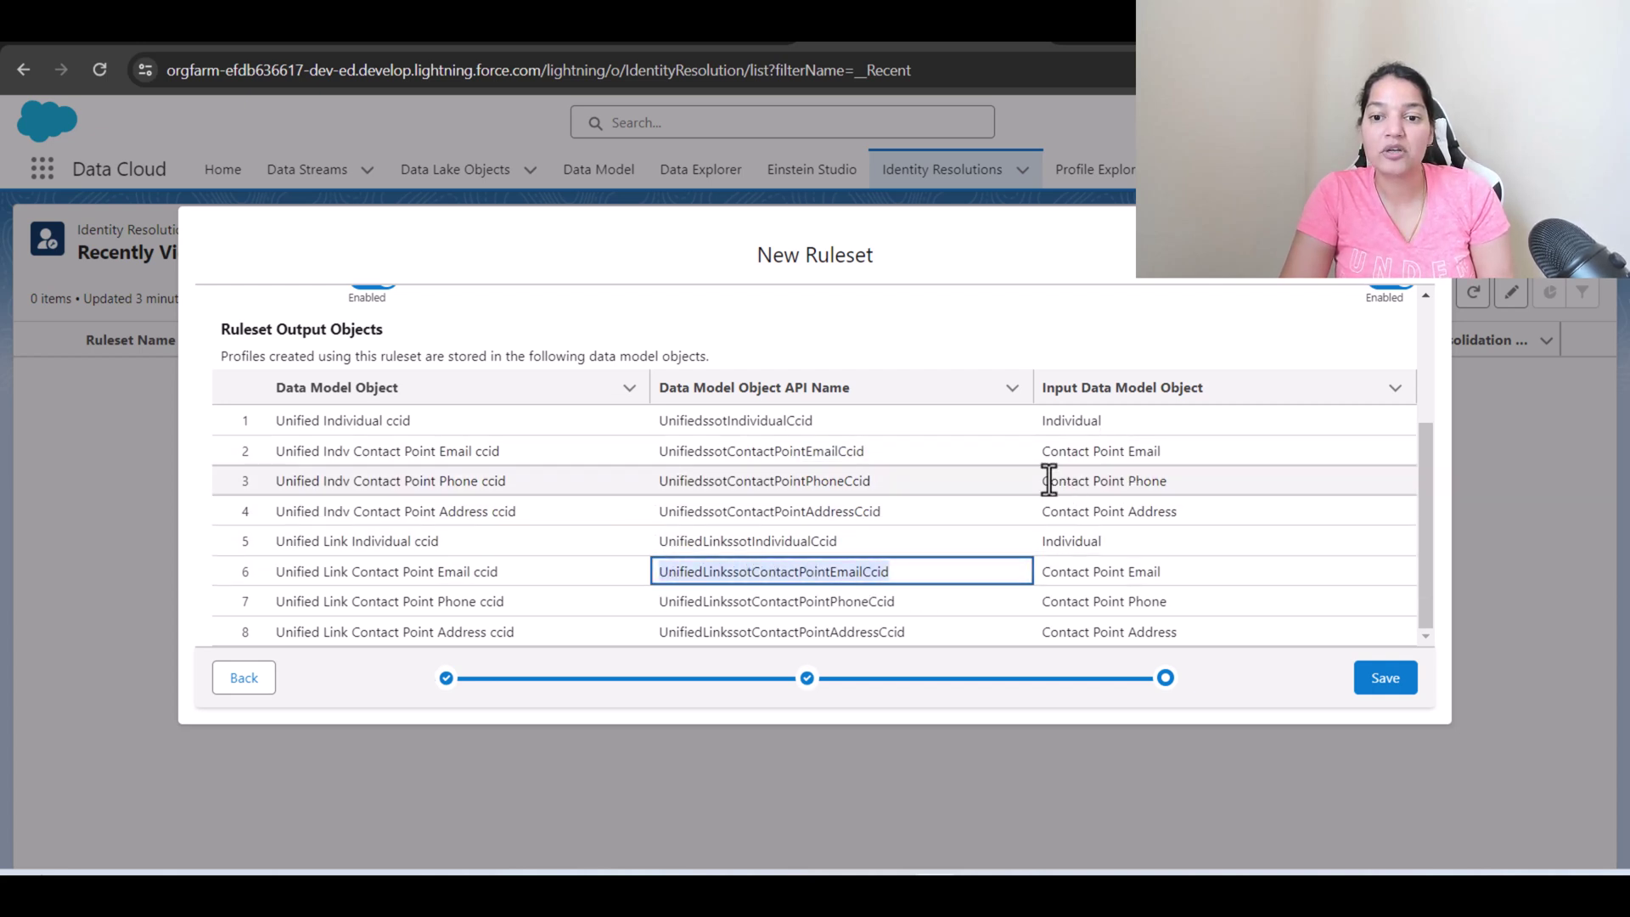
left_click_drag(1043, 480, 1173, 479)
left_click_drag(662, 482, 877, 481)
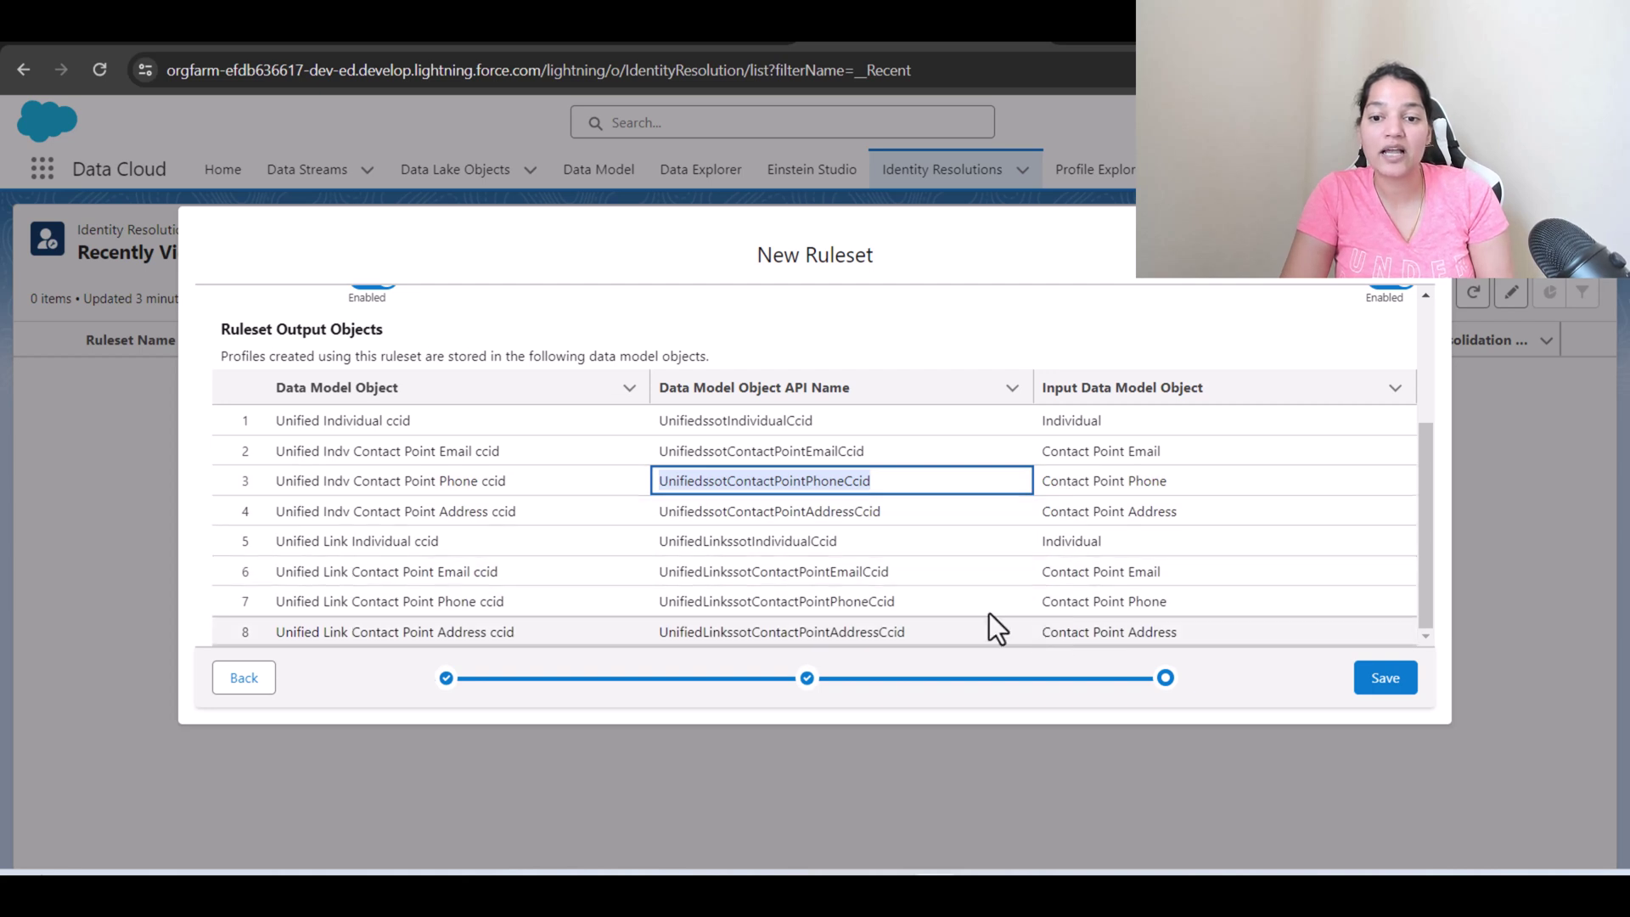
left_click_drag(693, 605, 910, 601)
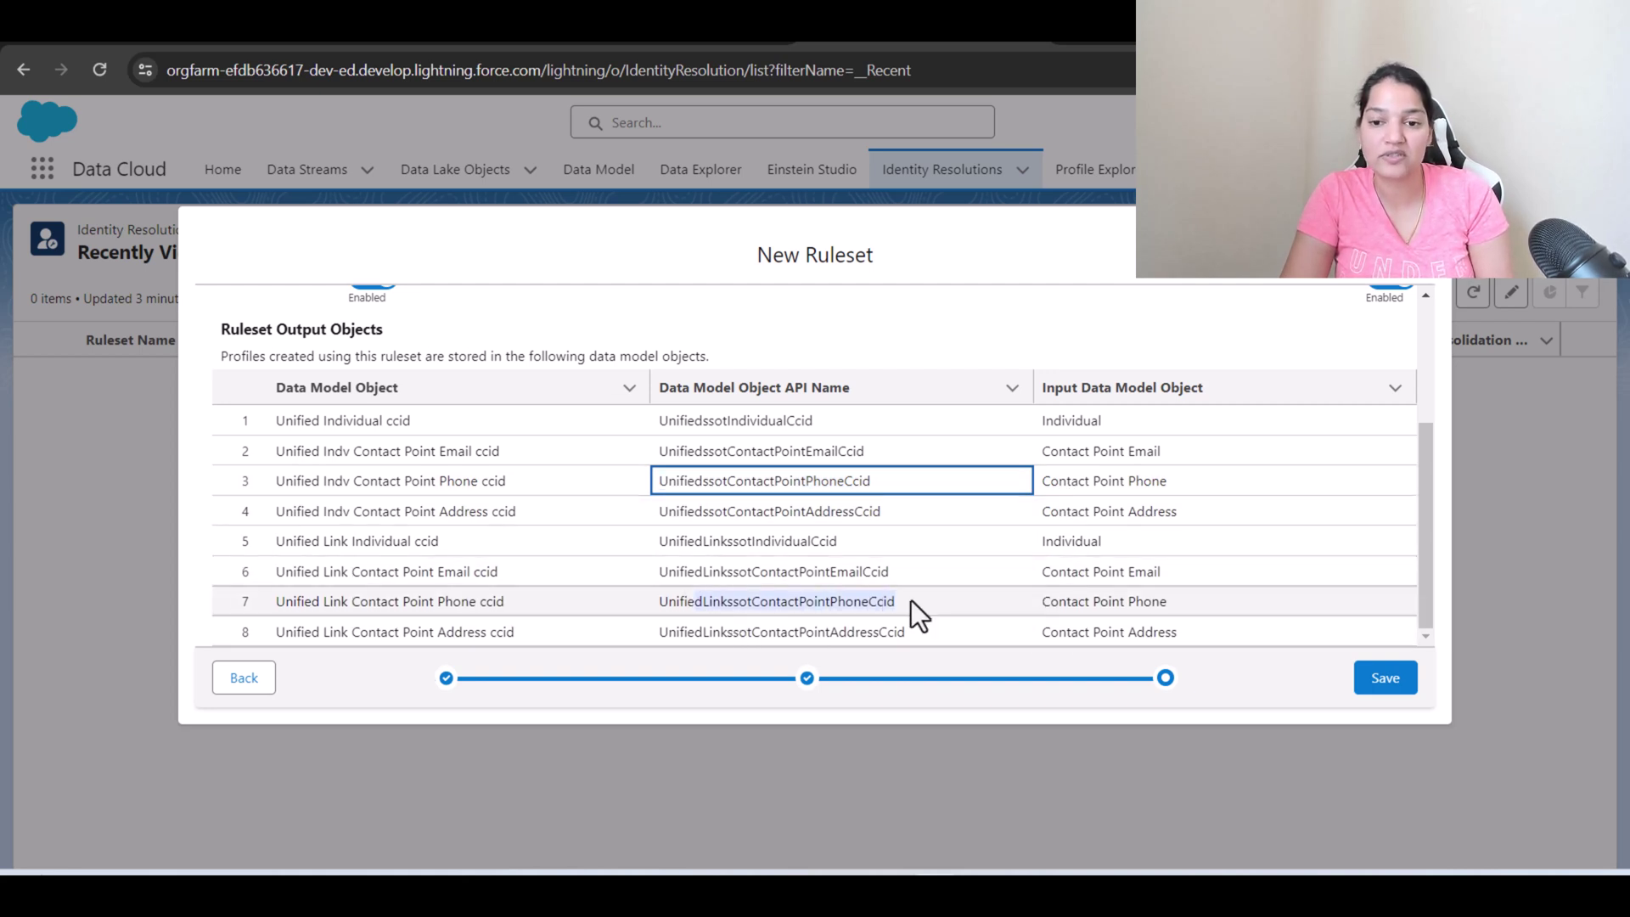
left_click_drag(1043, 512, 1190, 512)
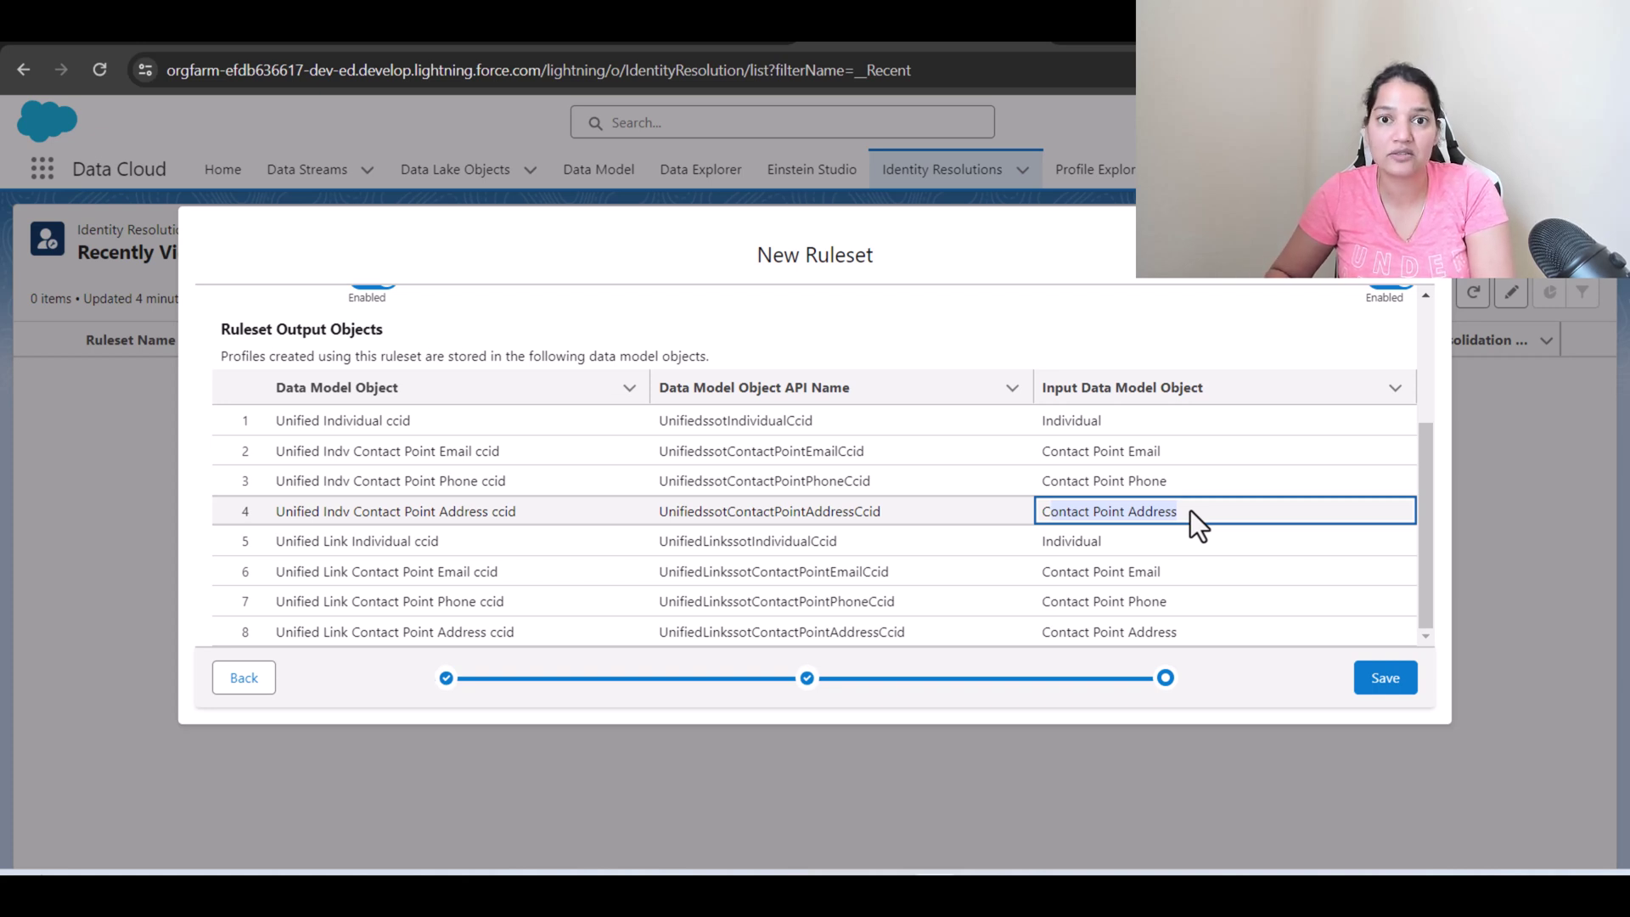
Save the new ruleset and review the note about configuring match rules
left_click(1382, 683)
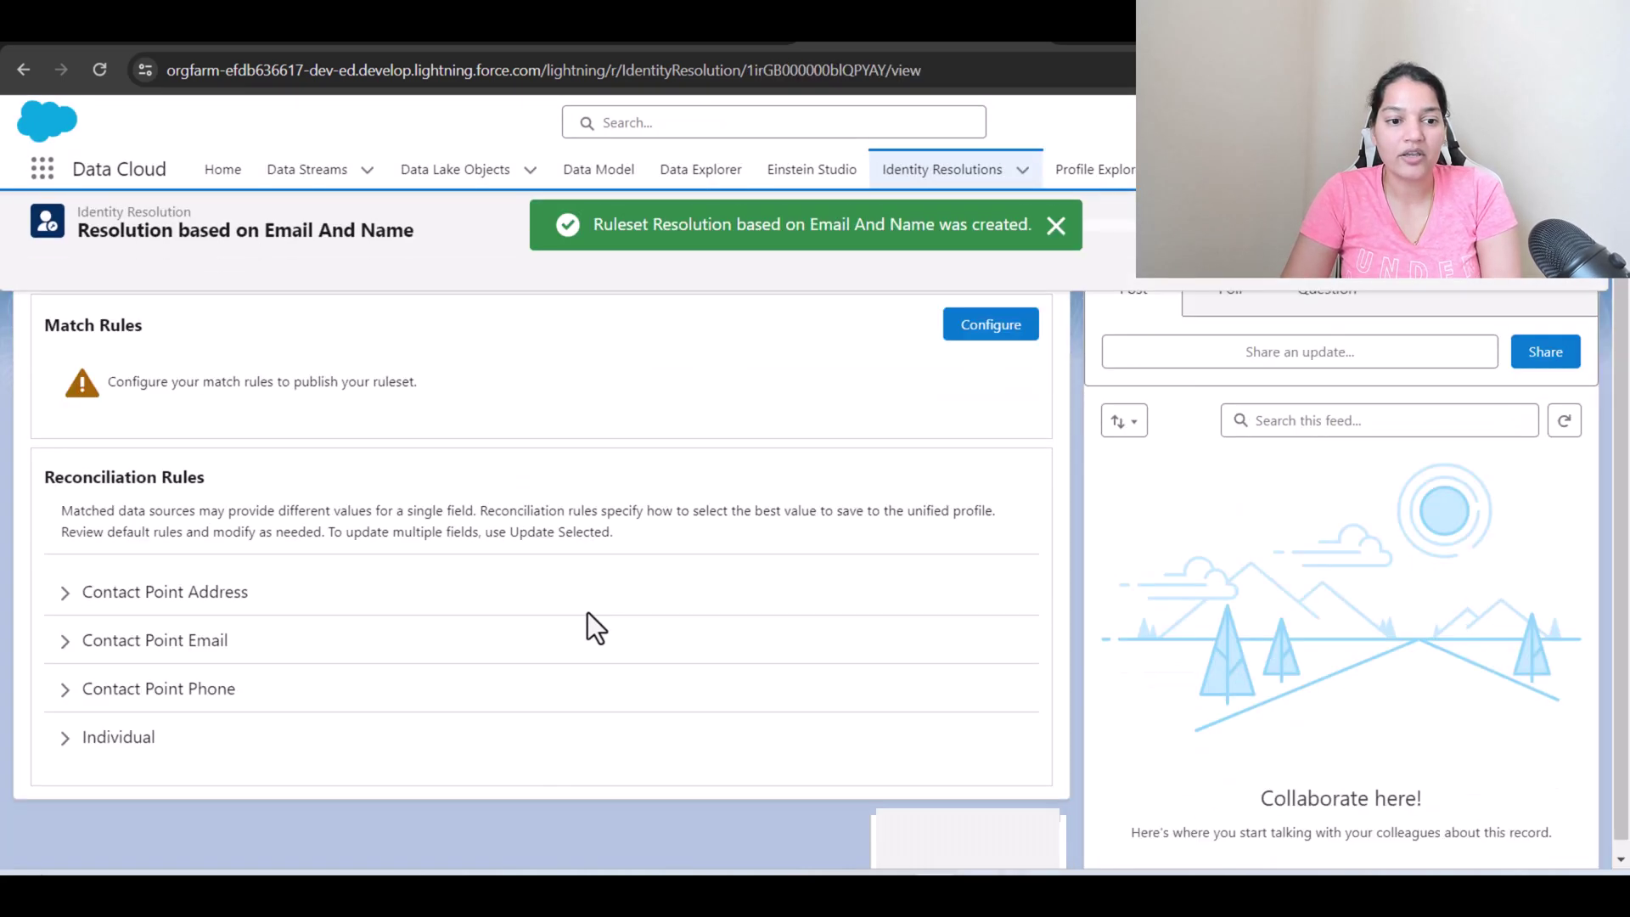
scroll(255, 610, "down", 1)
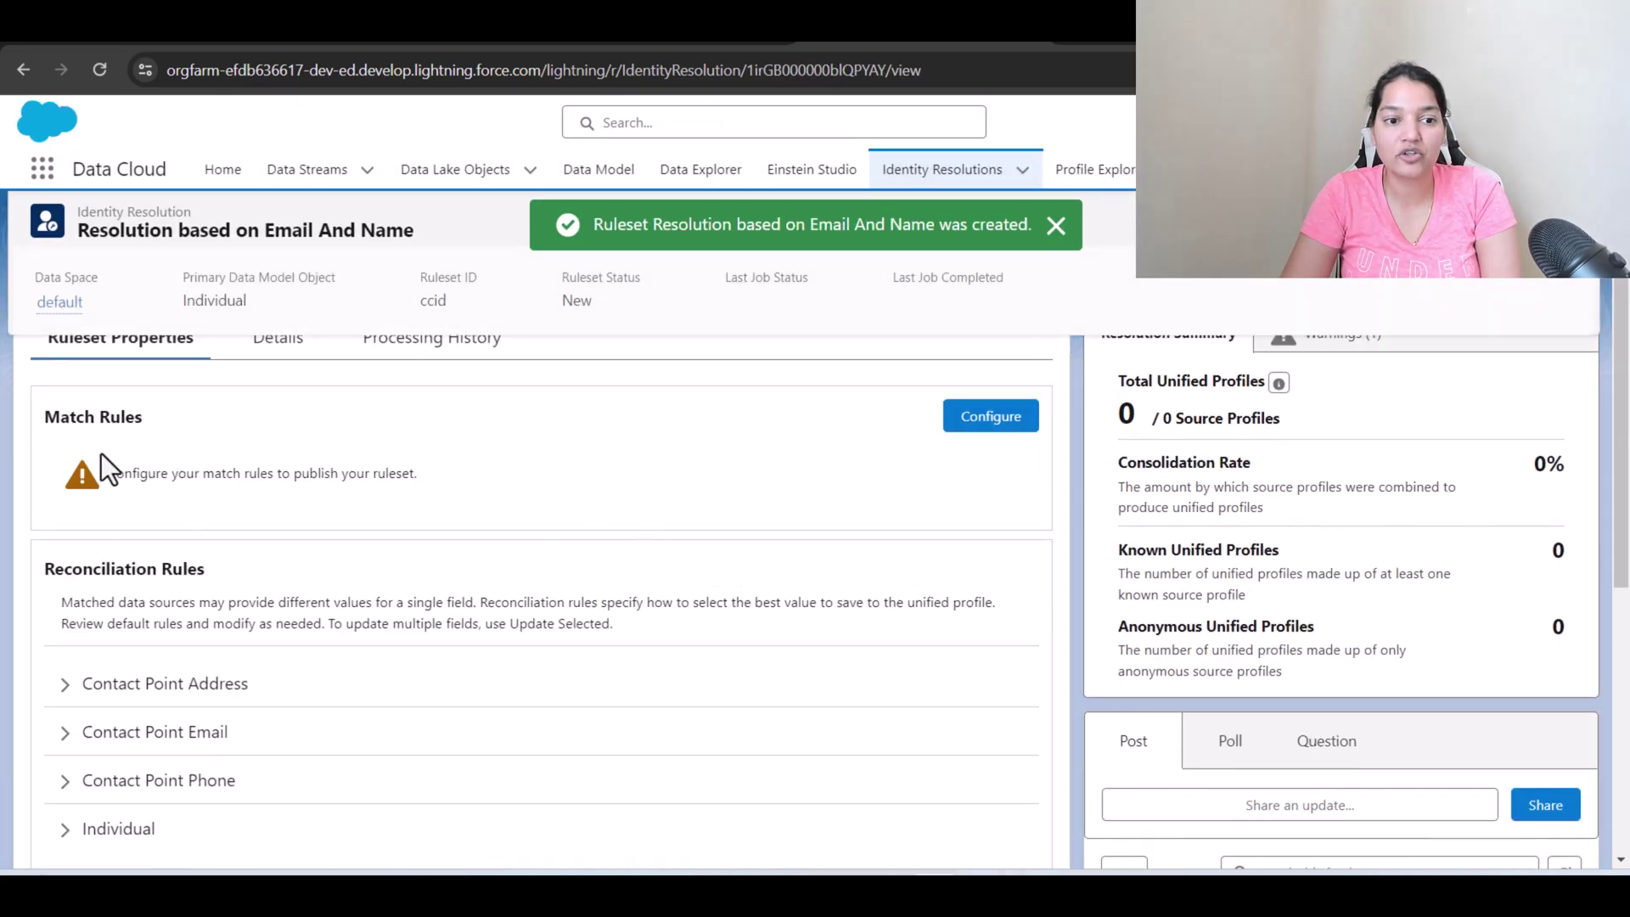
left_click_drag(91, 451, 486, 506)
scroll(679, 518, "up", 1)
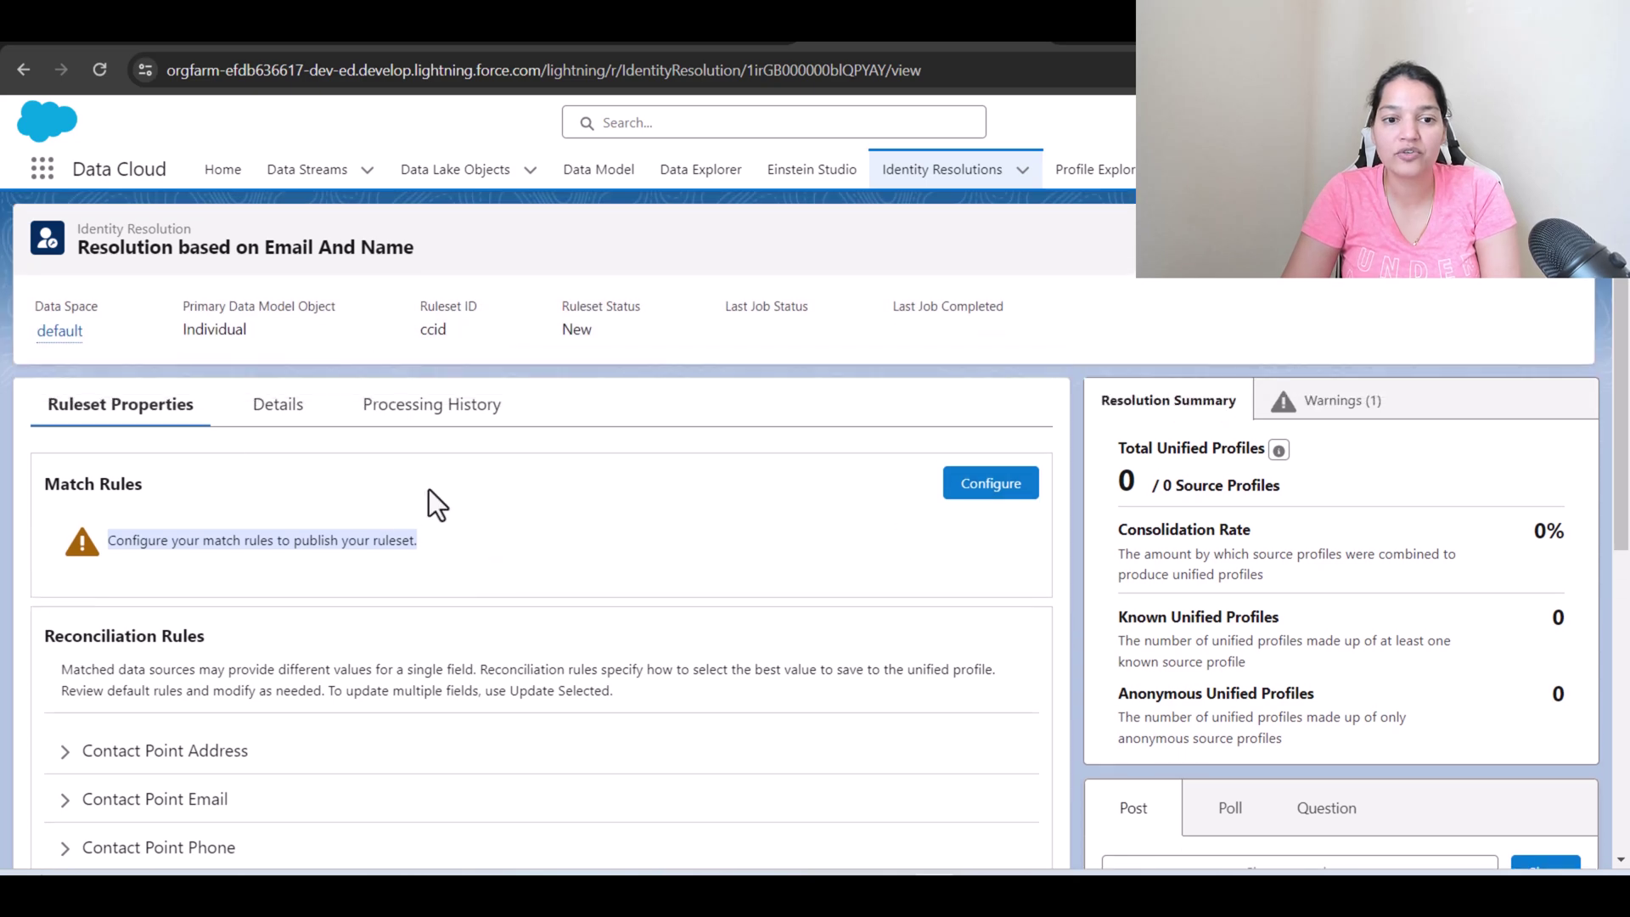
Browse the ruleset's Details and Processing History tabs, then return to Ruleset Properties
left_click(293, 411)
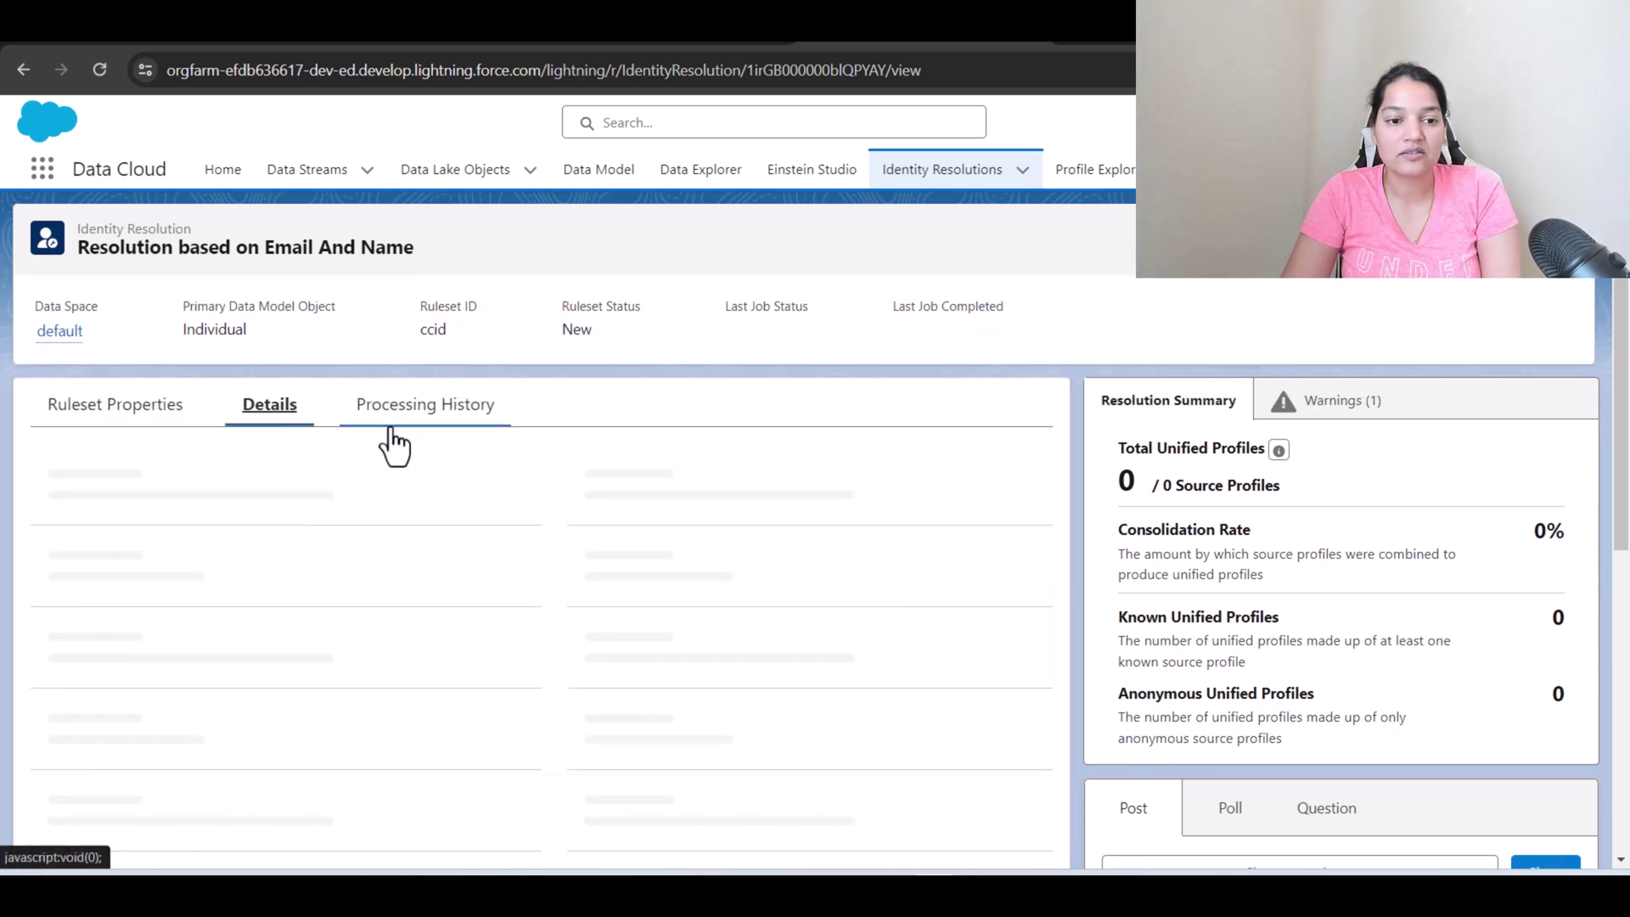
scroll(454, 628, "down", 3)
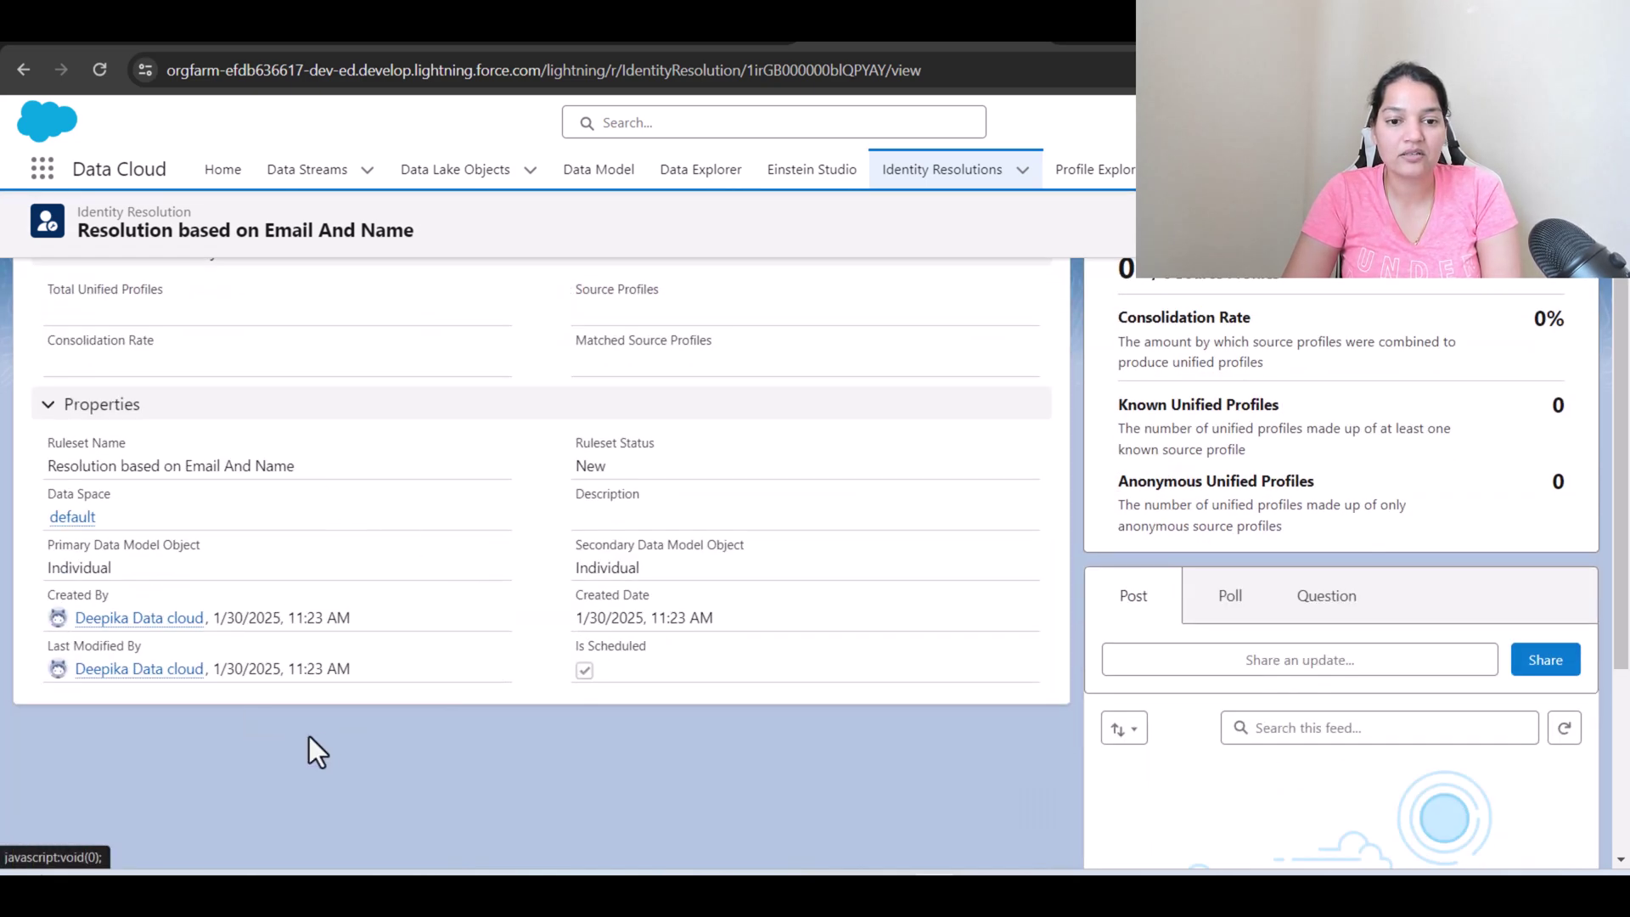
scroll(331, 679, "up", 3)
left_click(425, 416)
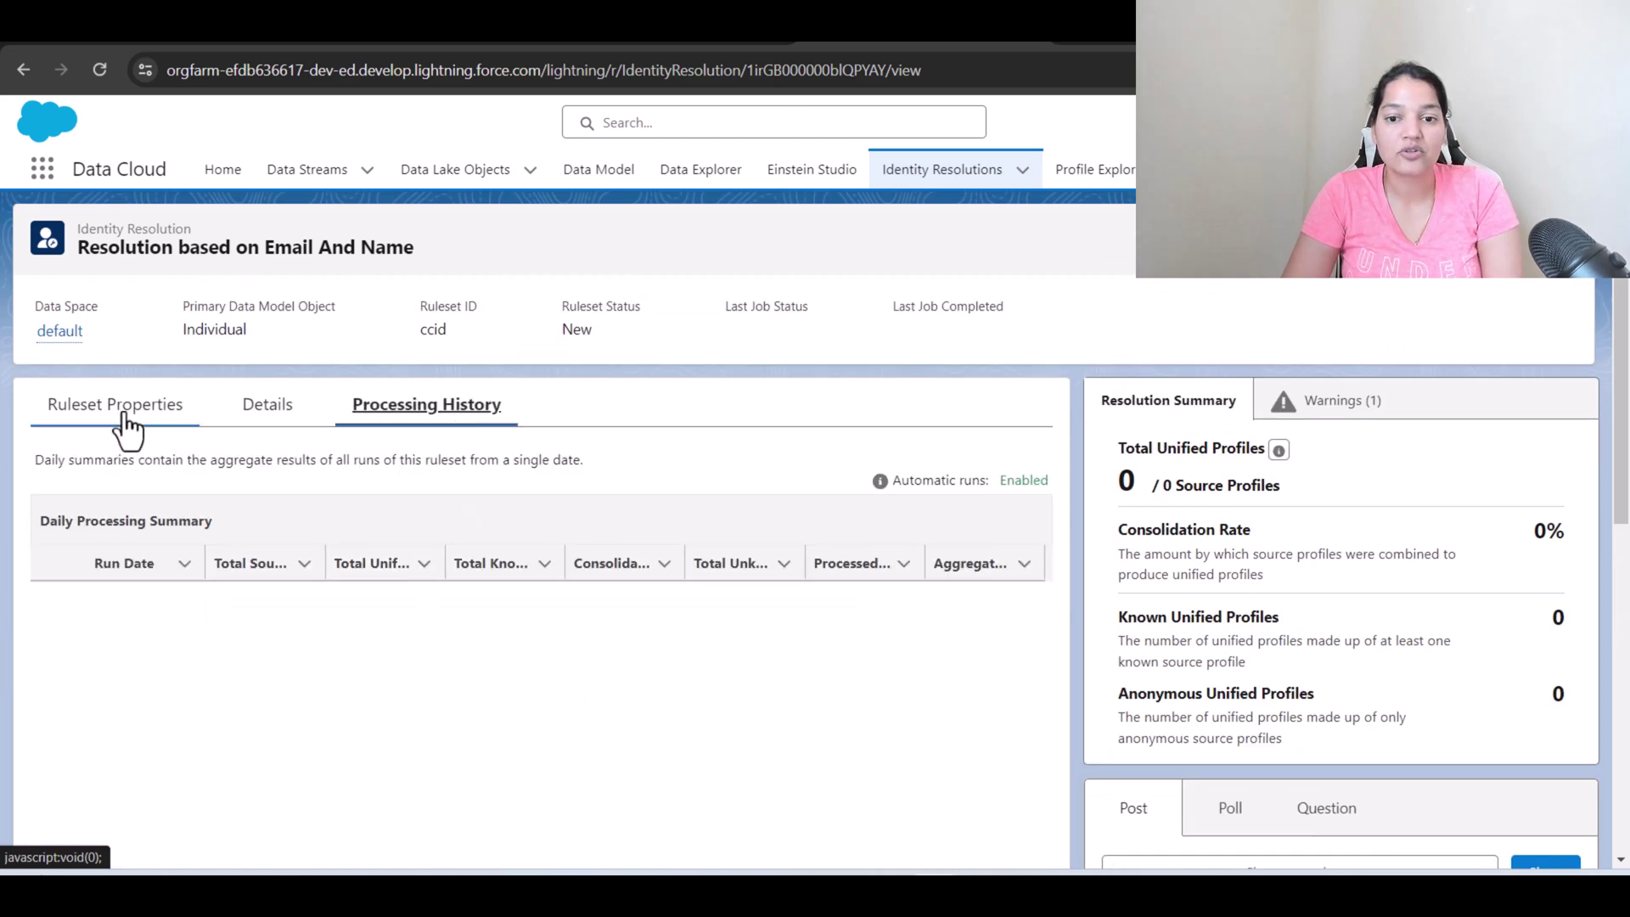
left_click(125, 428)
scroll(711, 630, "down", 3)
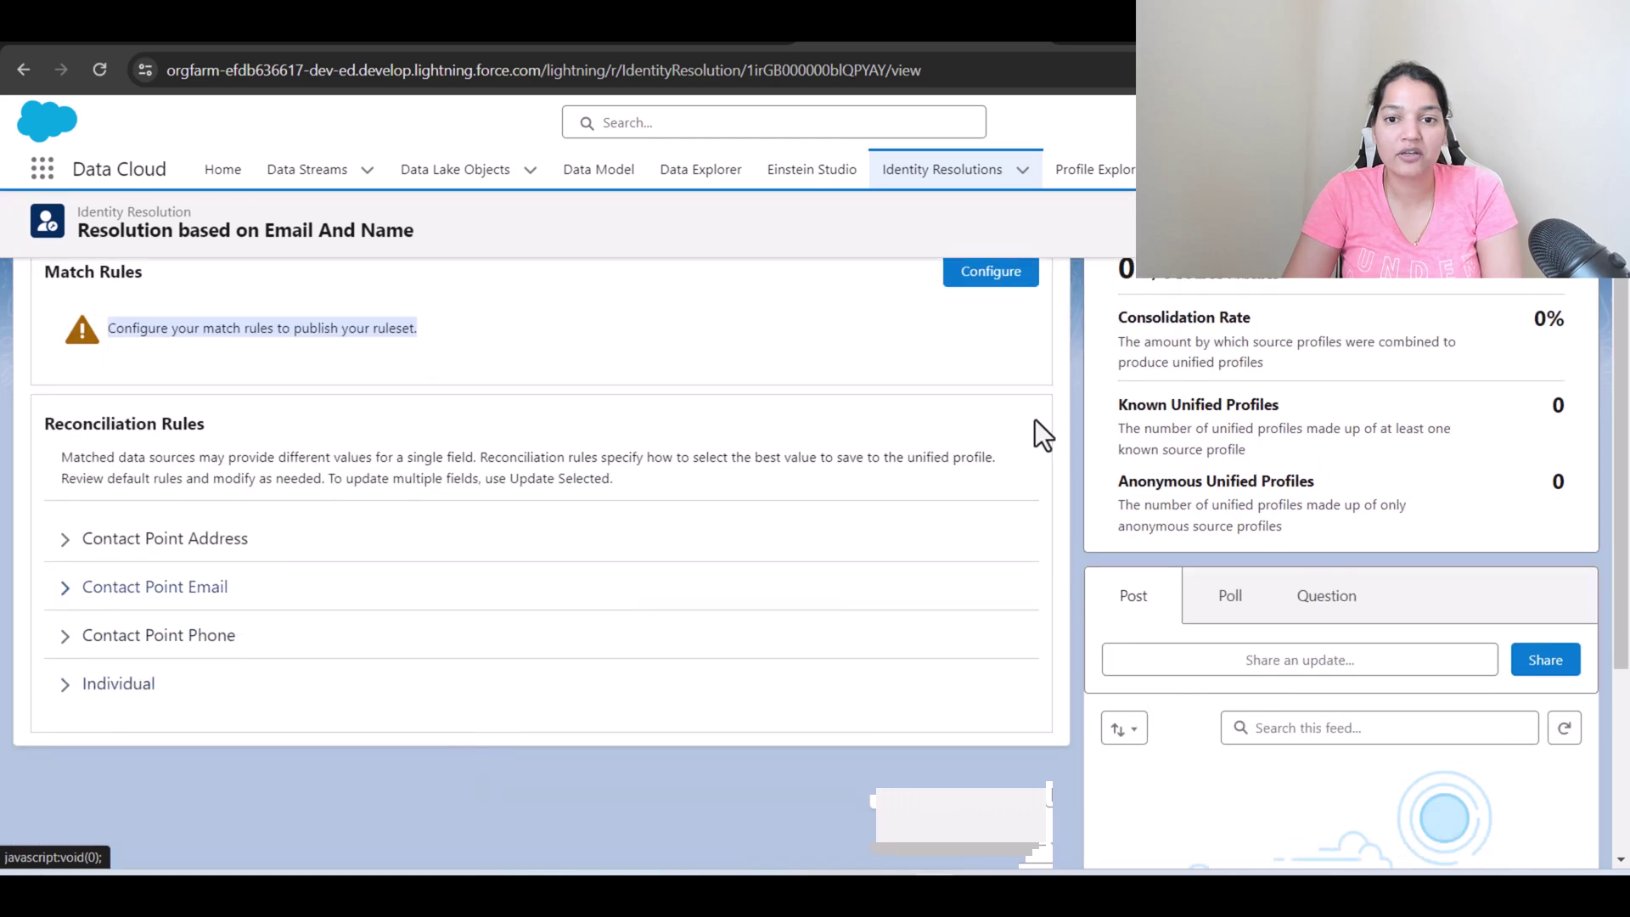
left_click(987, 274)
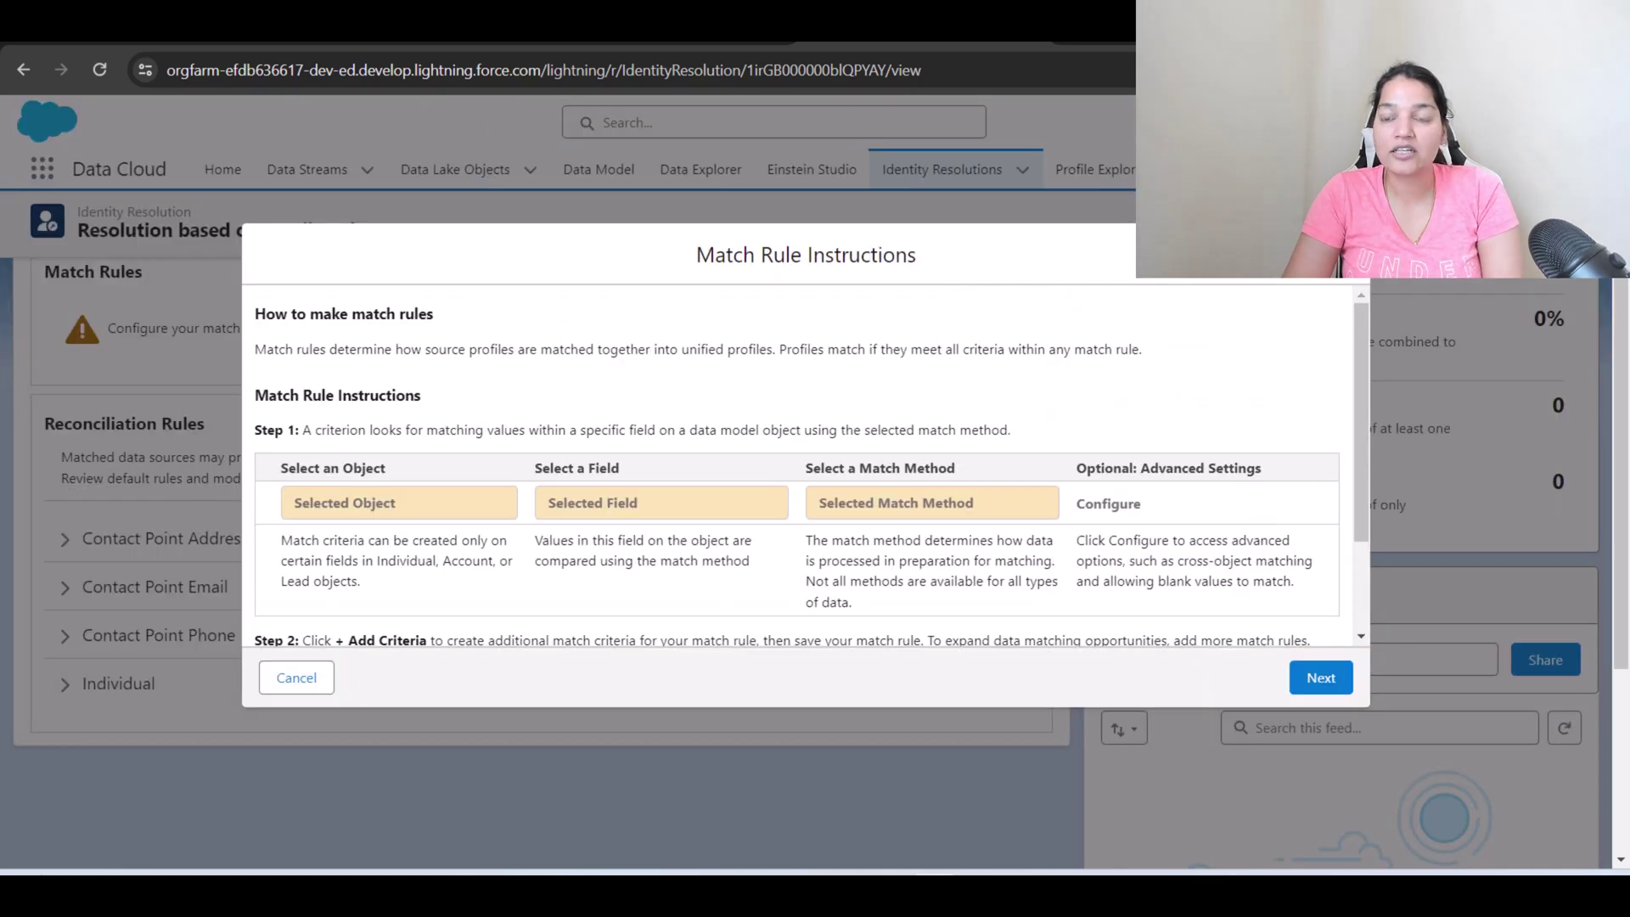
left_click(291, 676)
scroll(1285, 534, "up", 1)
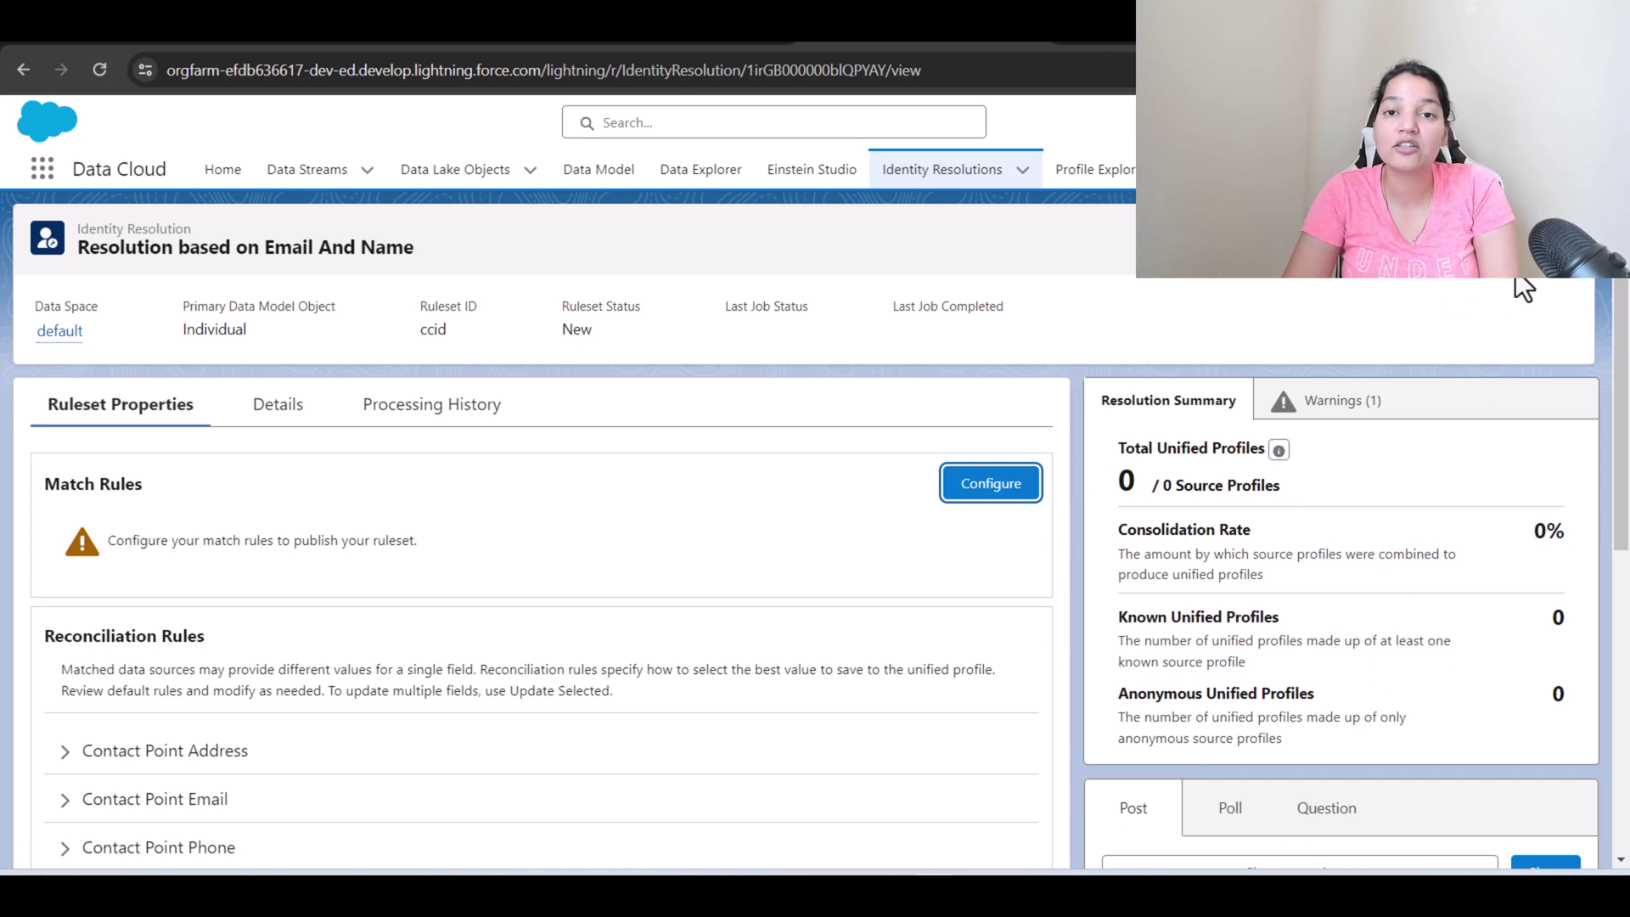
Open Configure under Match Rules and read through the Match Rule Instructions
left_click(991, 484)
scroll(745, 509, "down", 2)
scroll(466, 513, "up", 2)
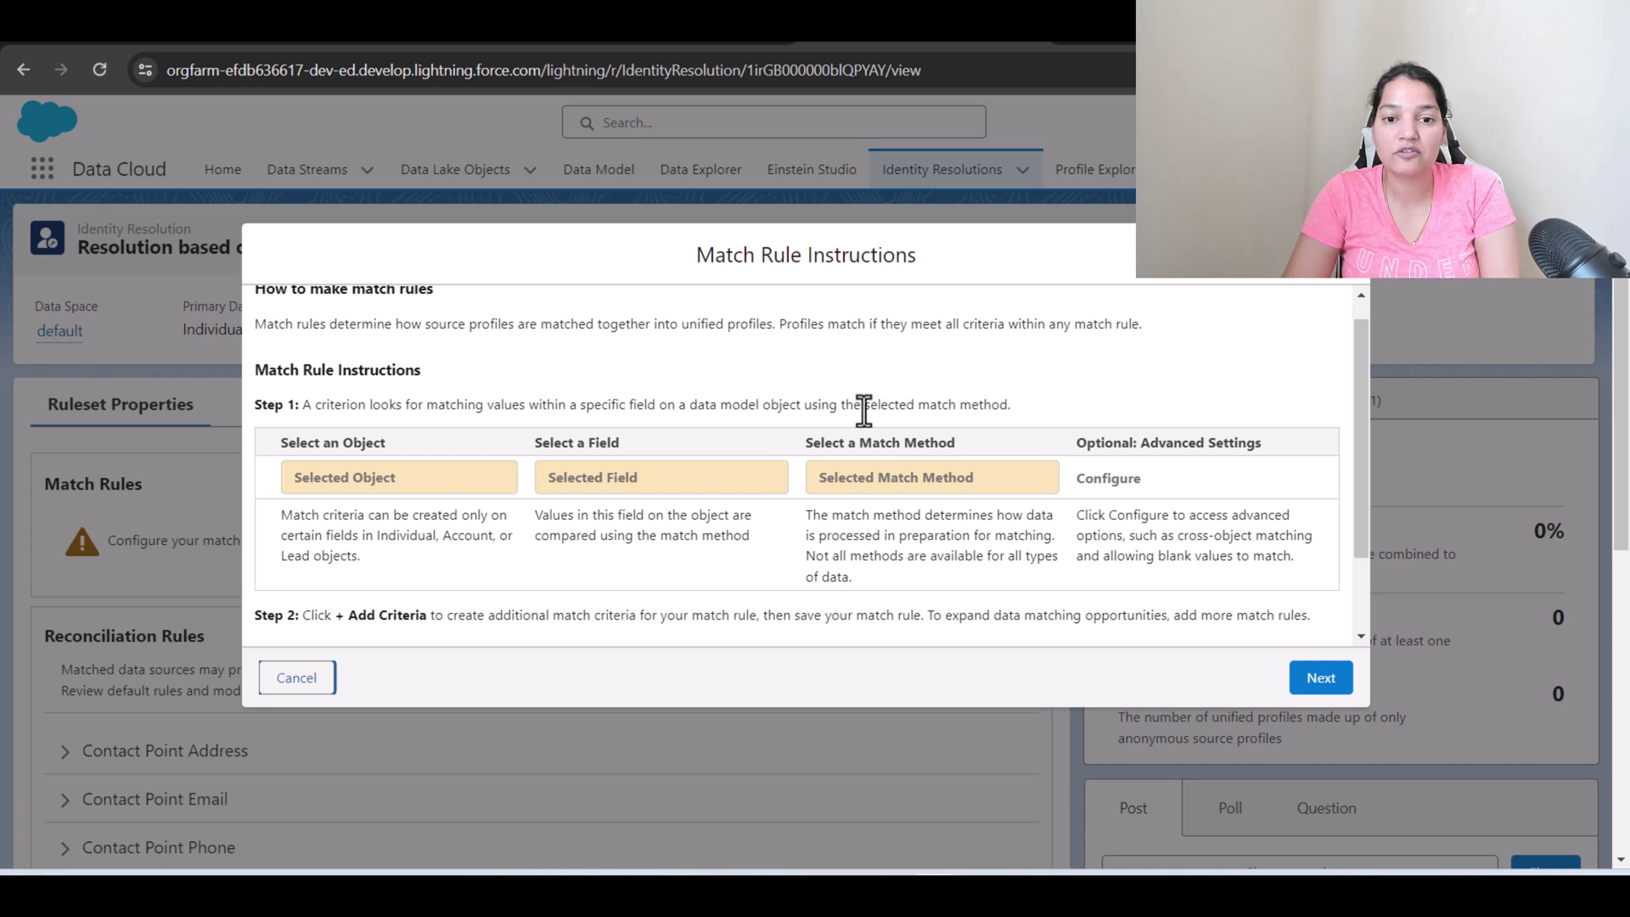
left_click_drag(252, 370, 430, 368)
left_click(323, 462)
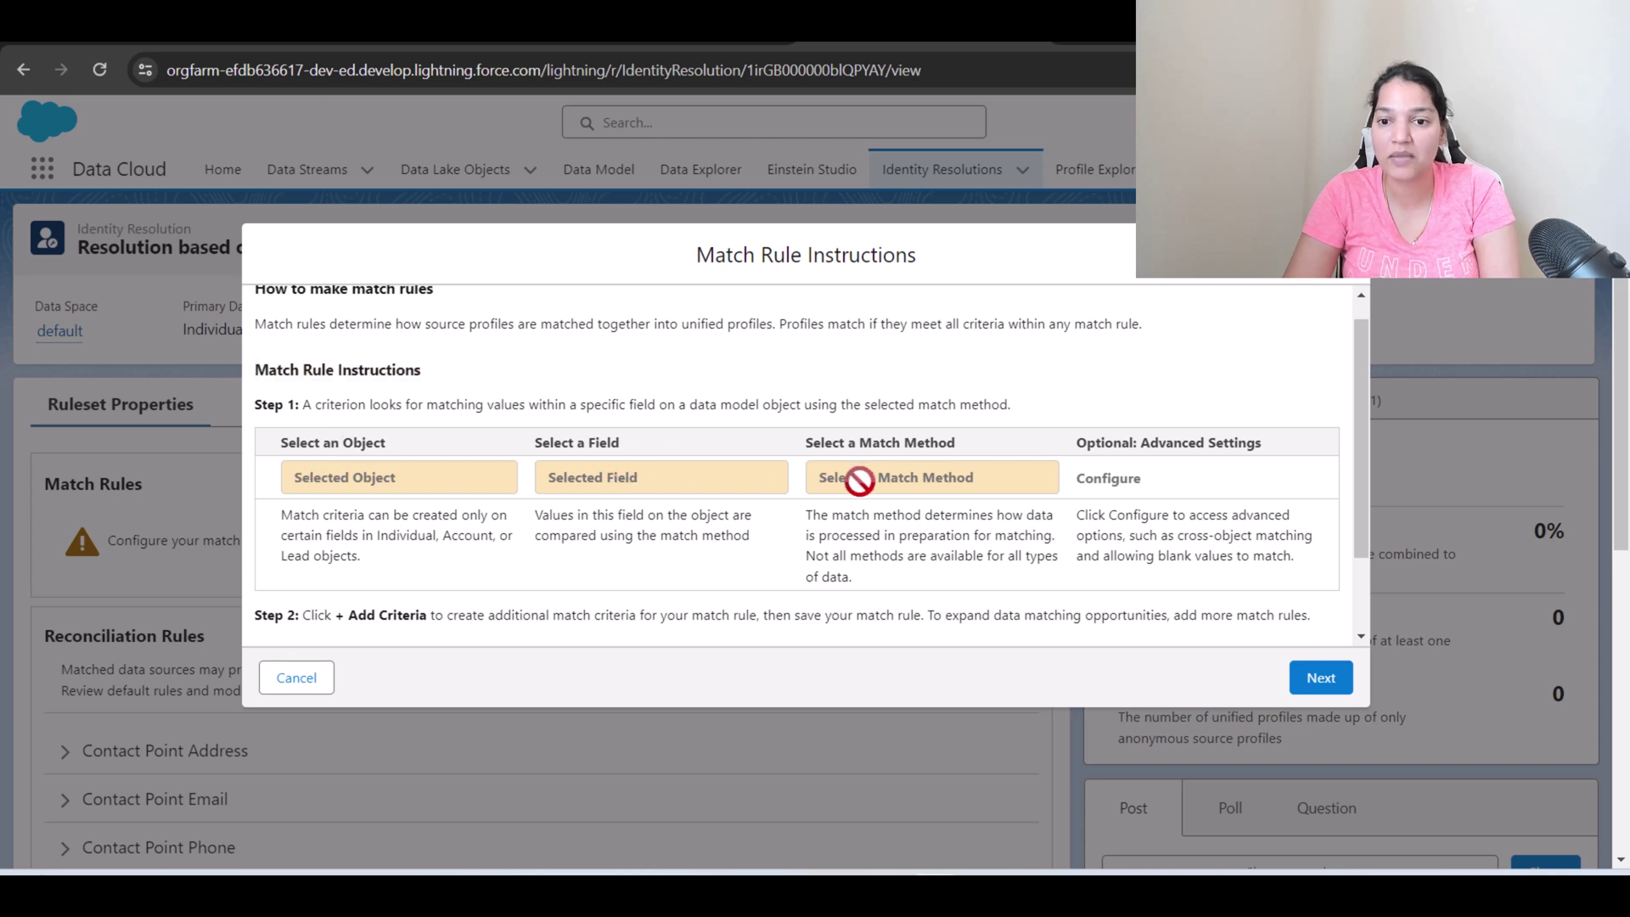
scroll(946, 492, "down", 5)
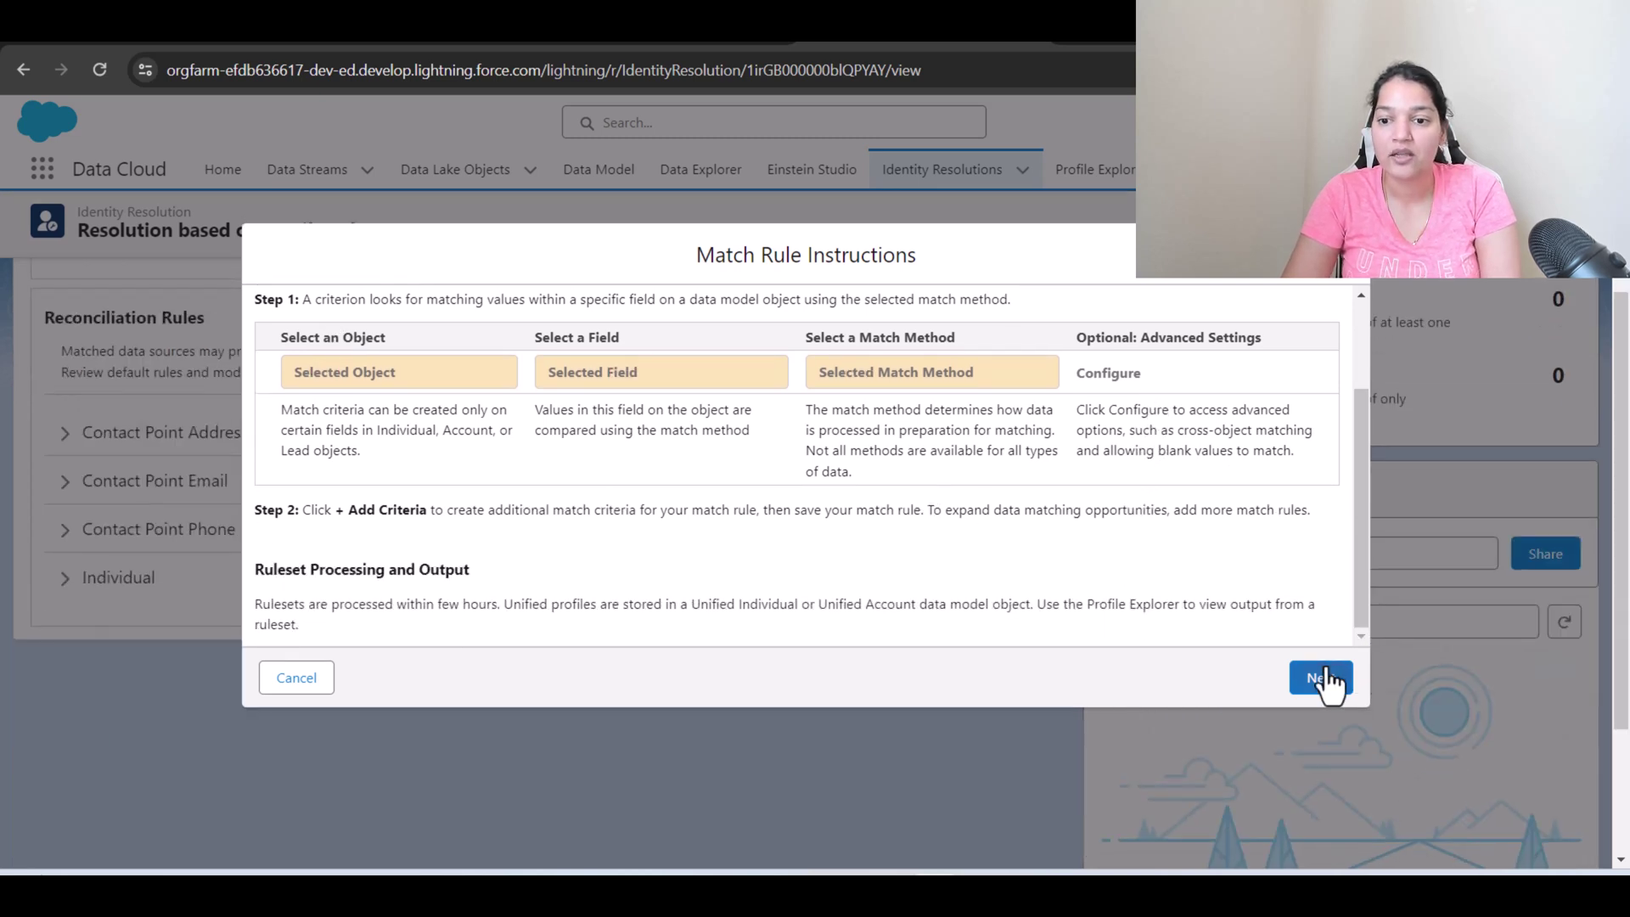
Review the default match rules: Fuzzy Name with Normalized Email, Address, or Phone and Email
left_click(1321, 677)
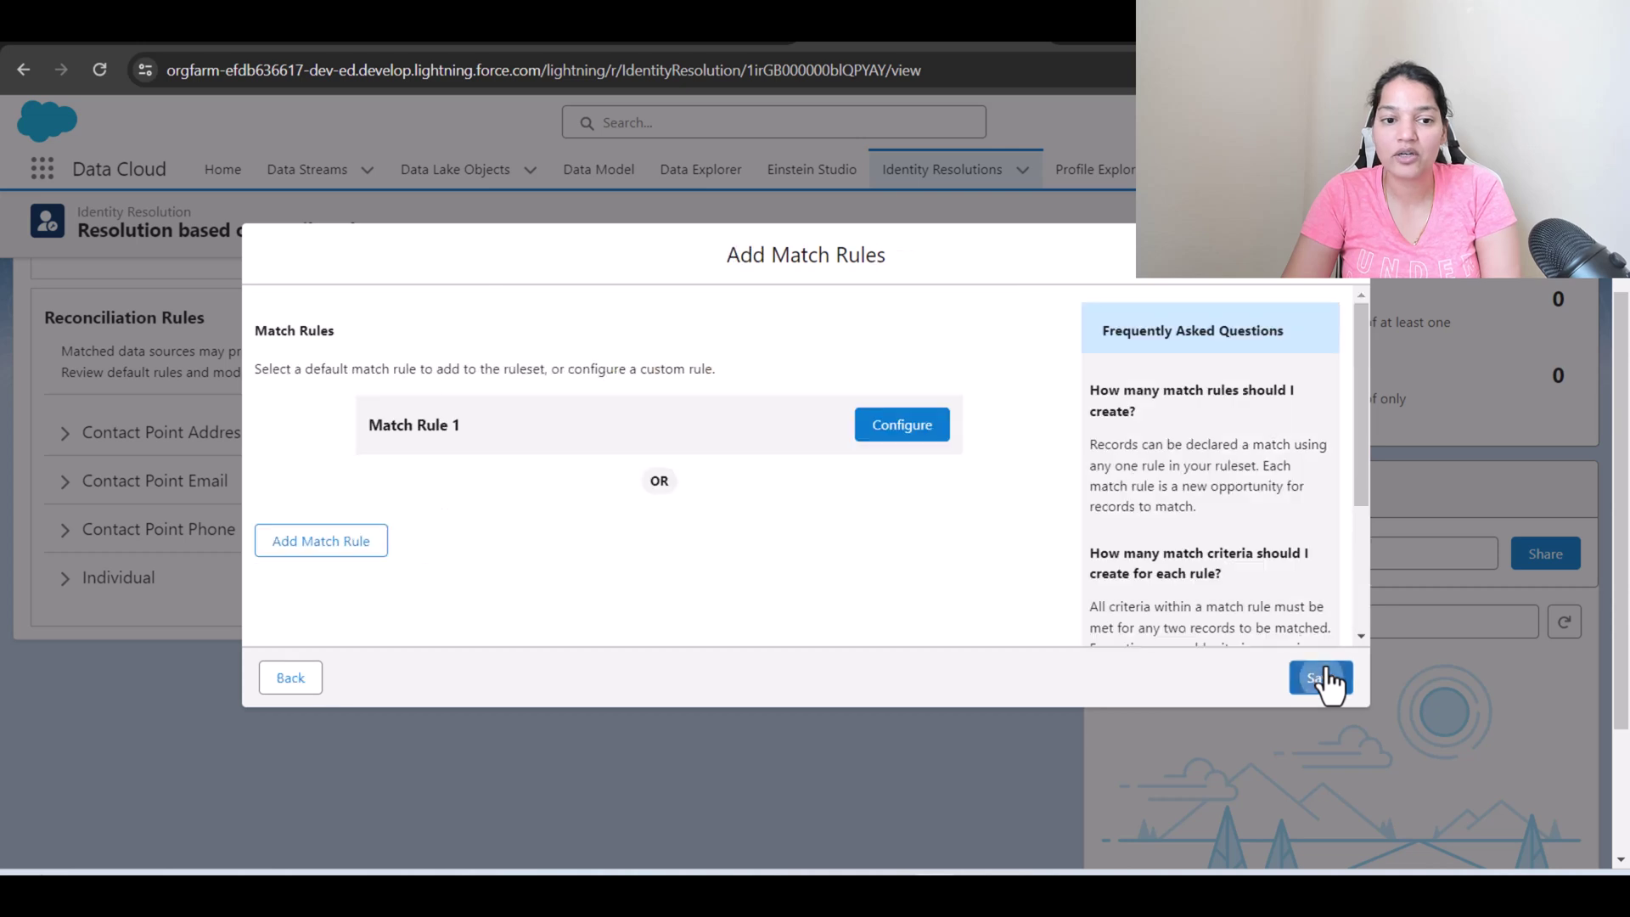
left_click(892, 435)
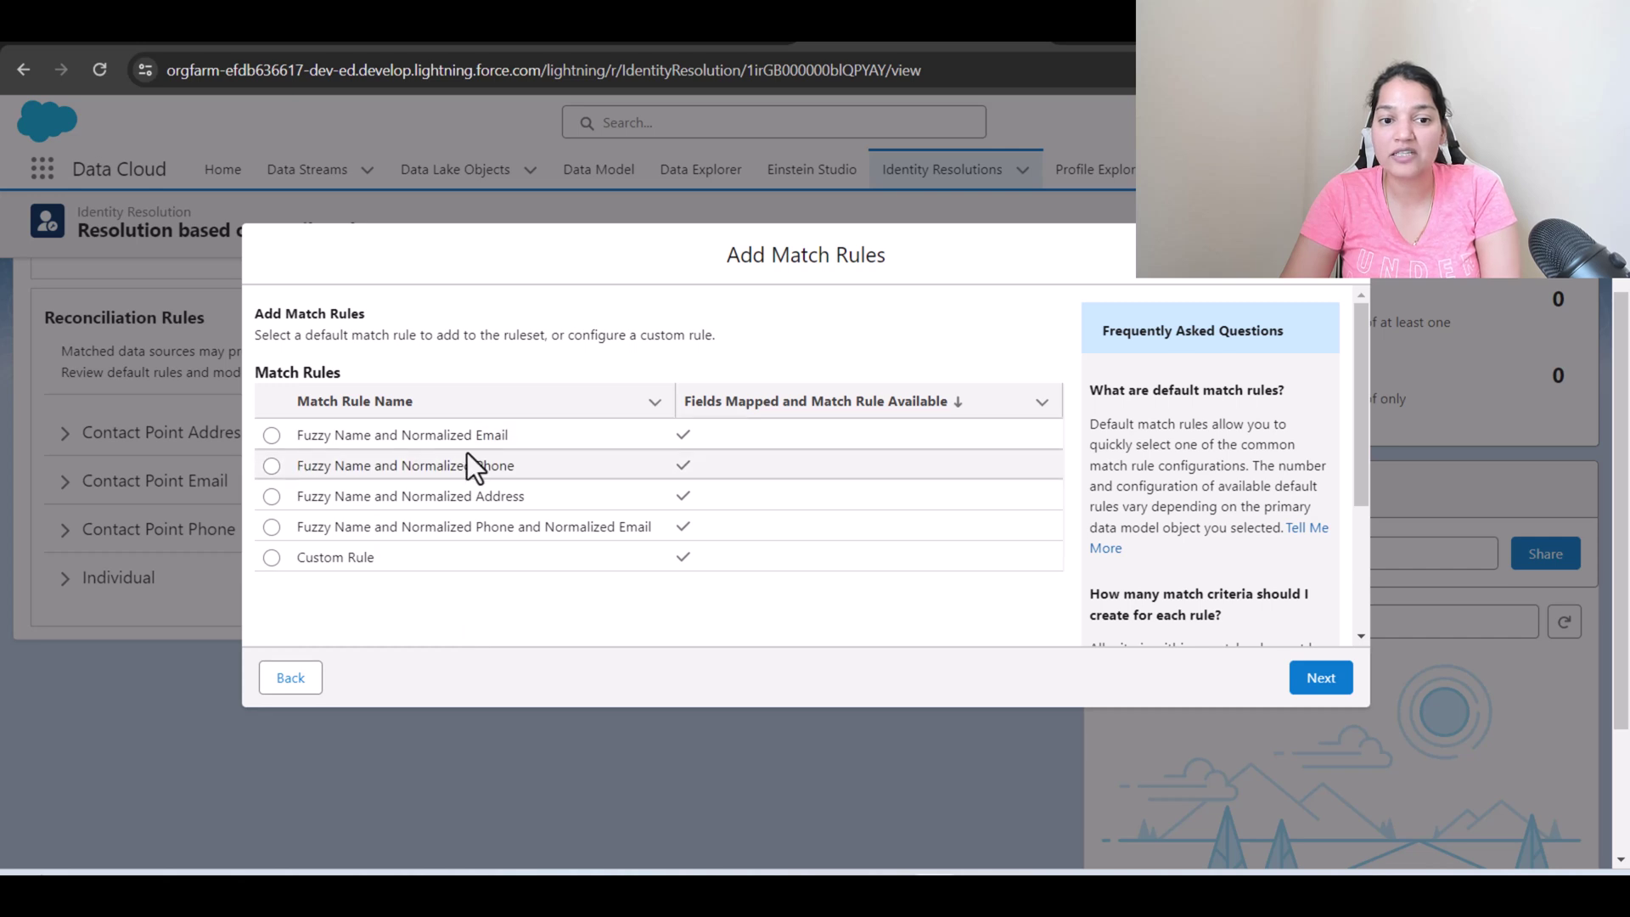
left_click_drag(518, 437, 473, 466)
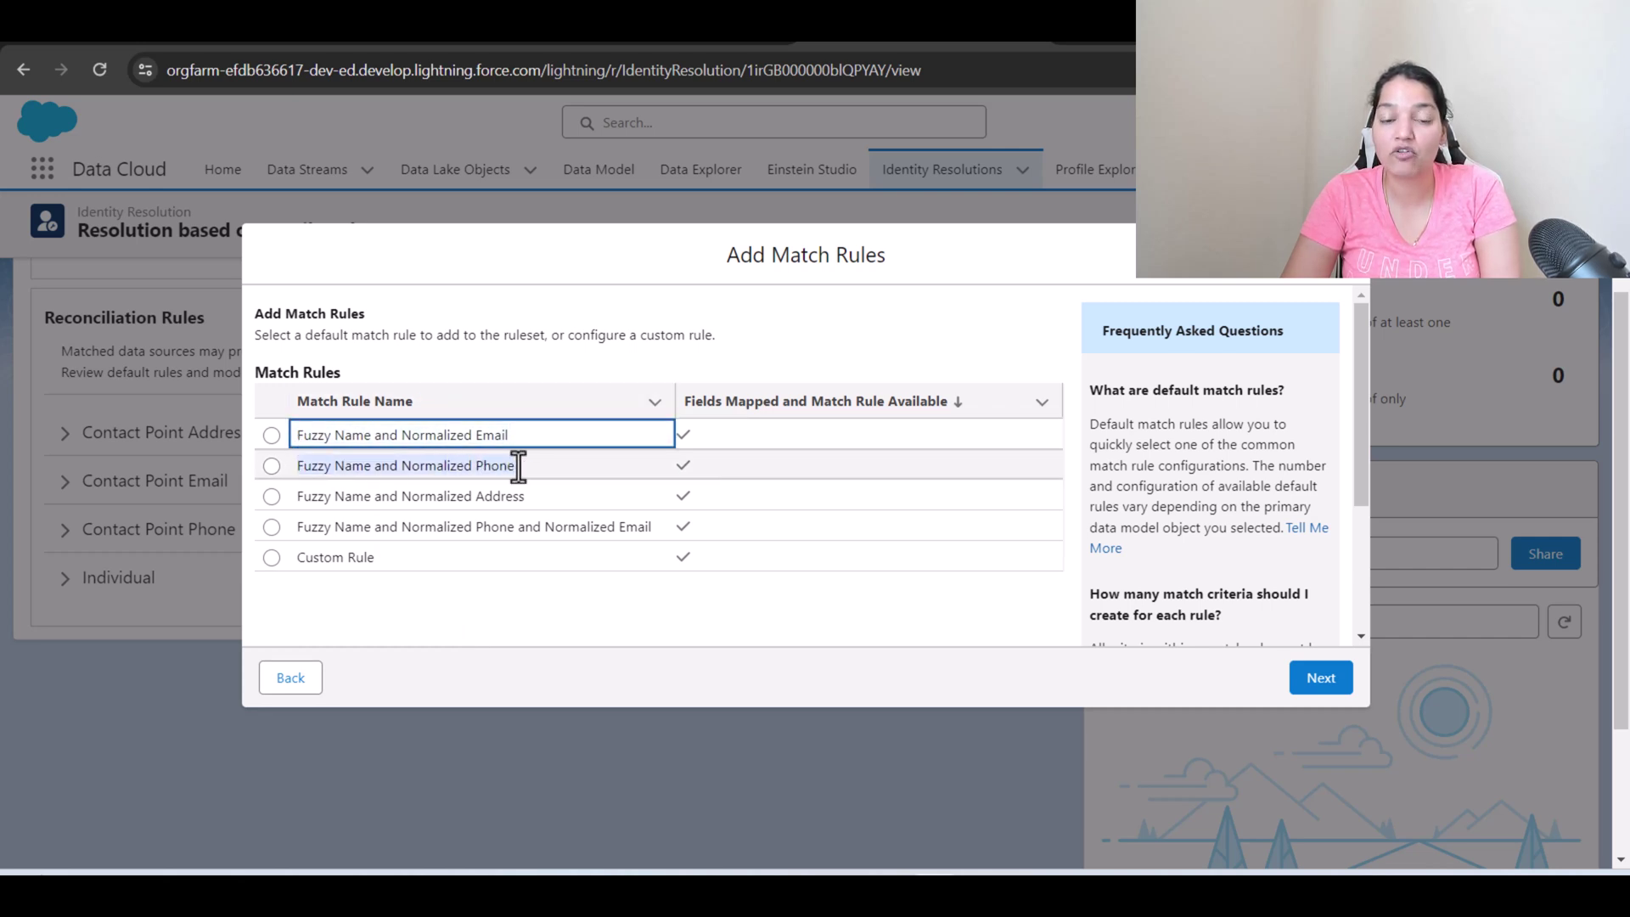
left_click_drag(298, 497, 540, 496)
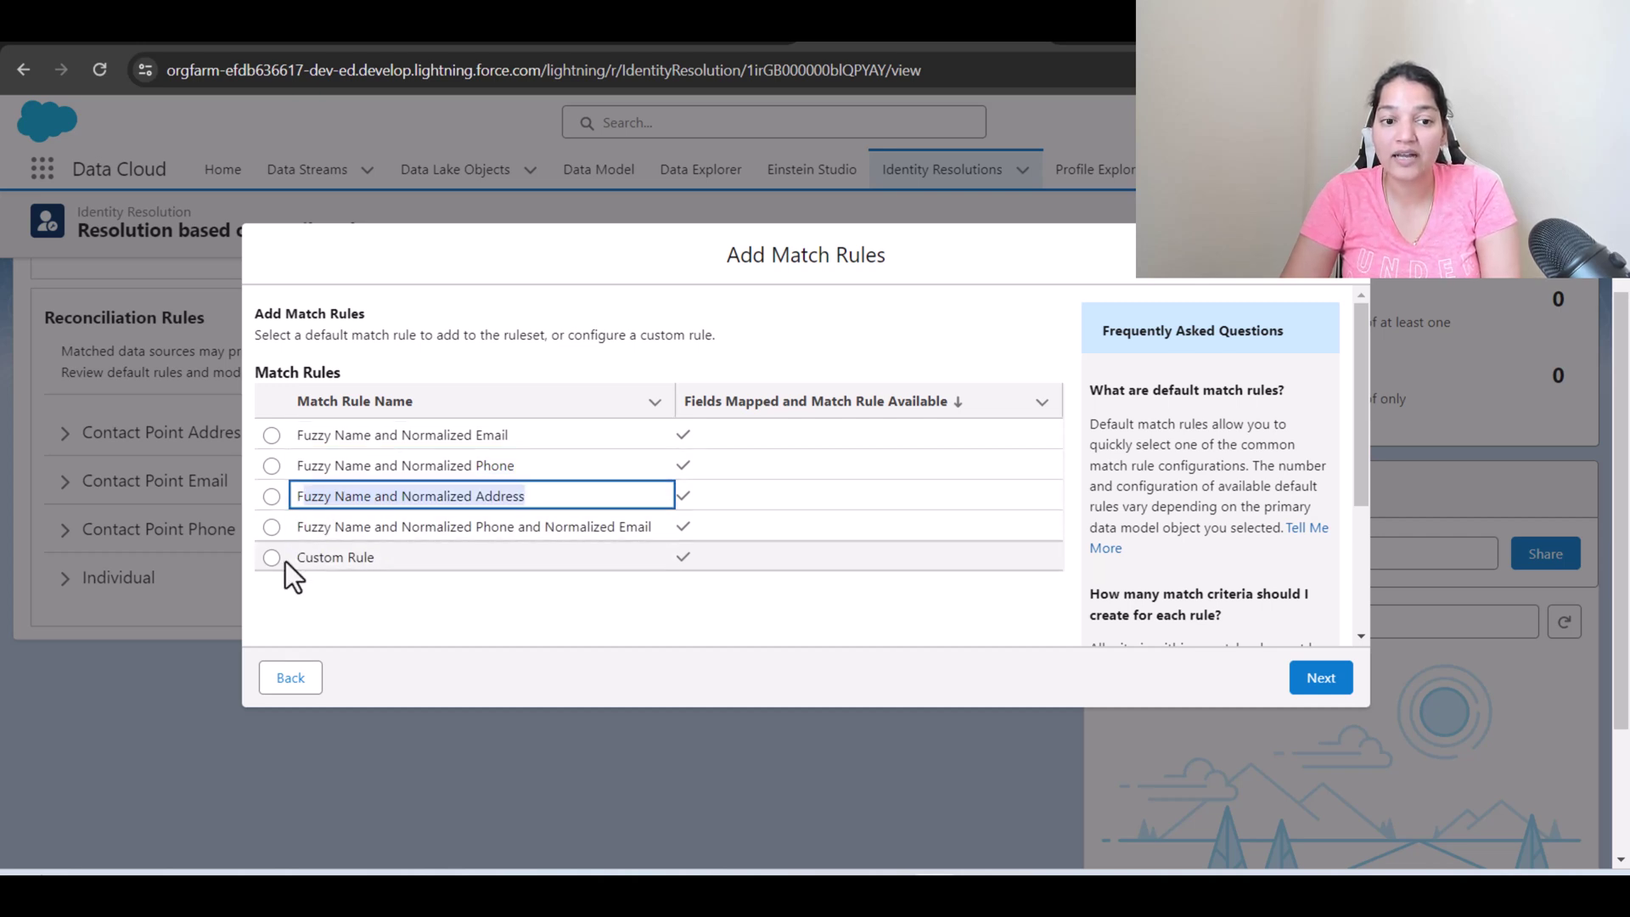
left_click_drag(299, 526, 563, 527)
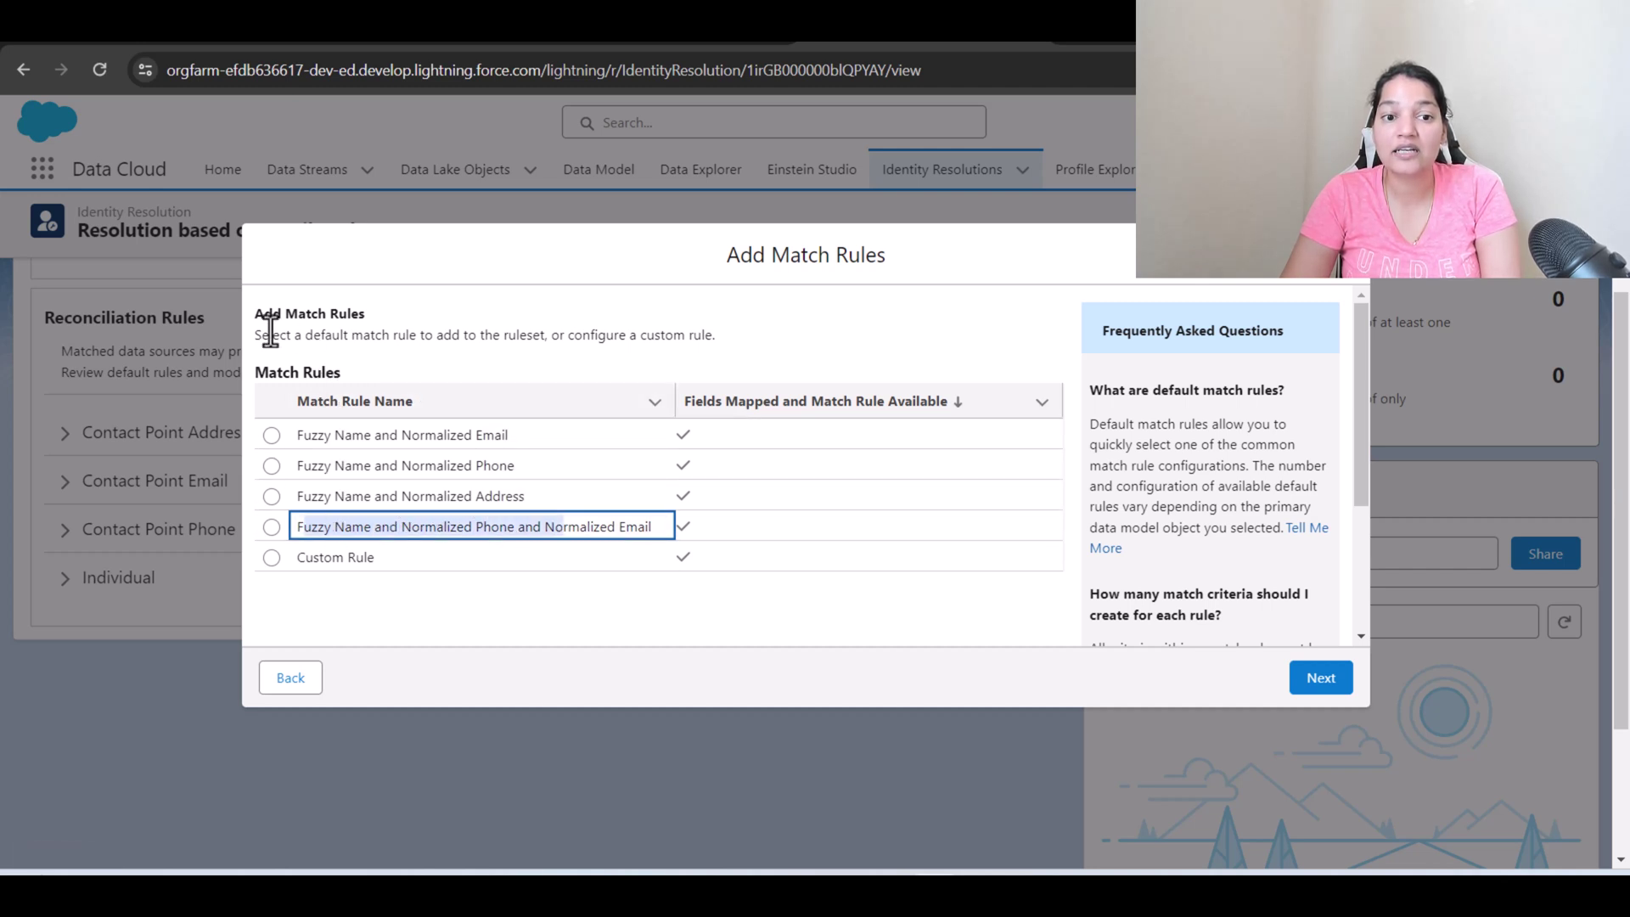
left_click_drag(264, 342, 445, 348)
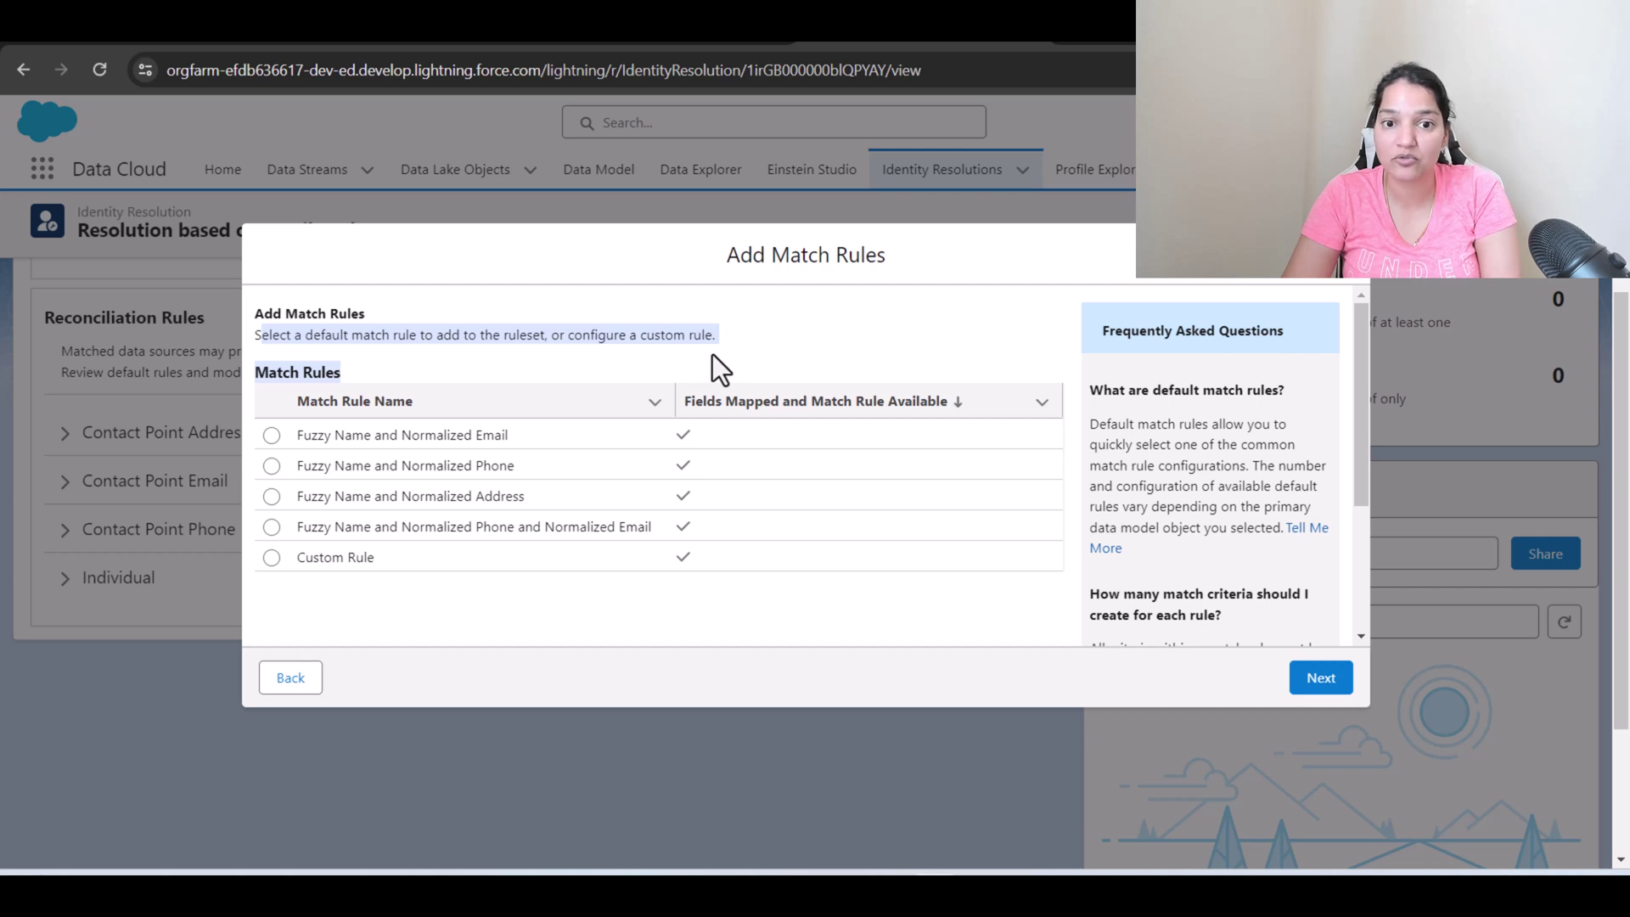
scroll(611, 524, "down", 2)
scroll(610, 524, "up", 2)
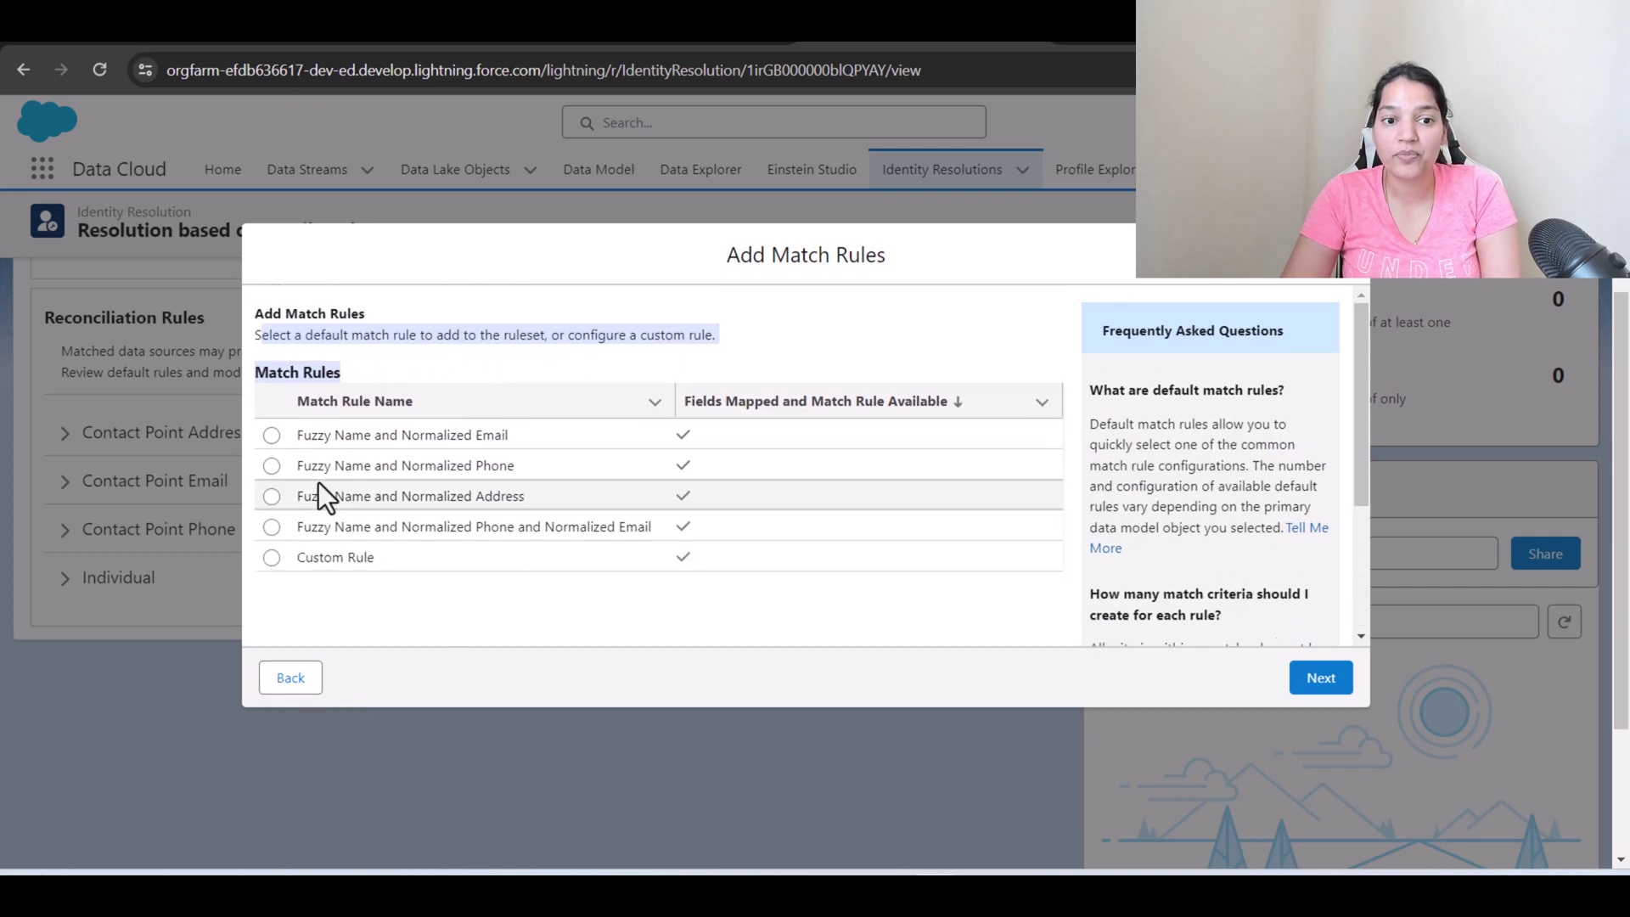
Try the custom rule option, then choose Fuzzy Name and Normalized Email instead
left_click(271, 557)
scroll(509, 544, "down", 2)
scroll(414, 516, "up", 2)
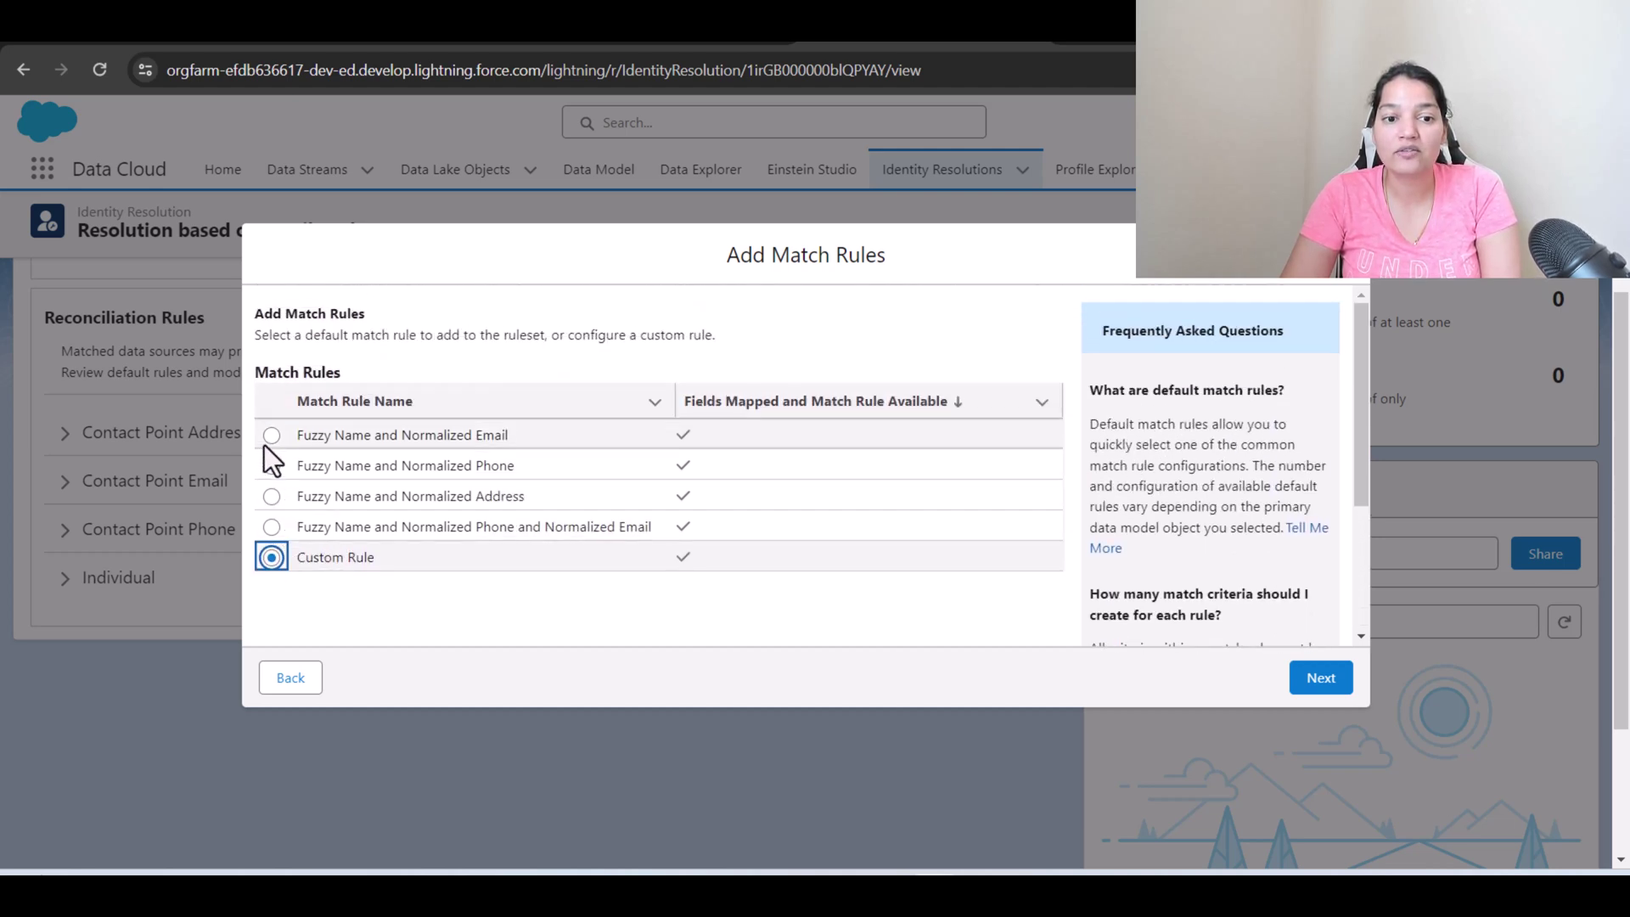
left_click(268, 436)
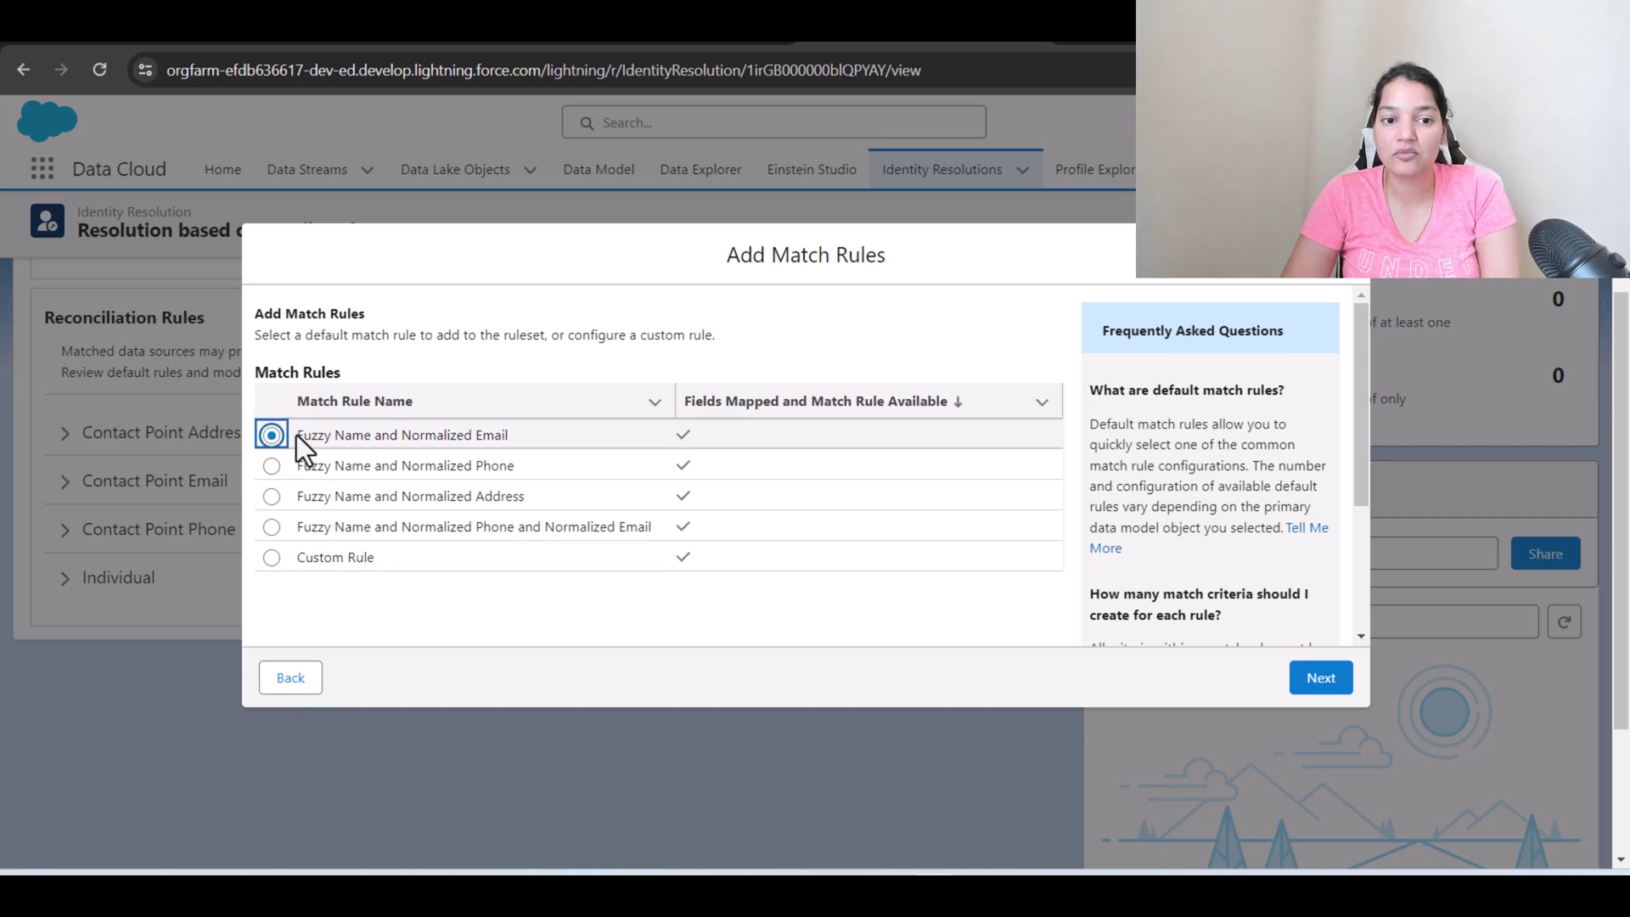
left_click_drag(295, 435, 508, 438)
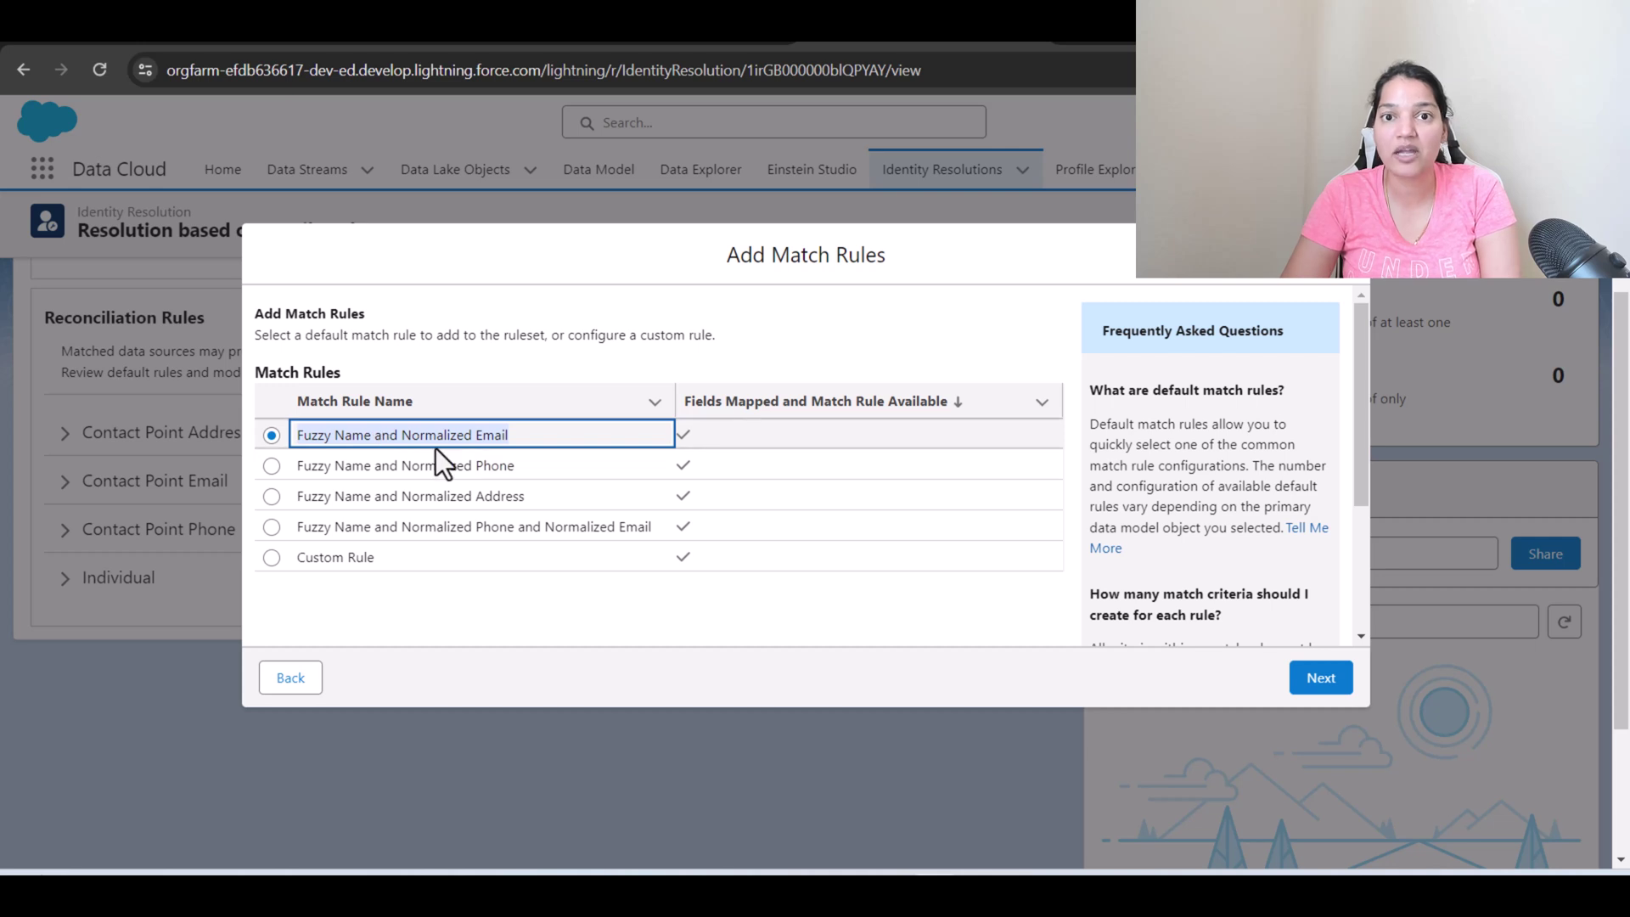
Keep First Name Fuzzy - Medium Precision, Last Name Exact, and Email Exact Normalized
left_click(1321, 678)
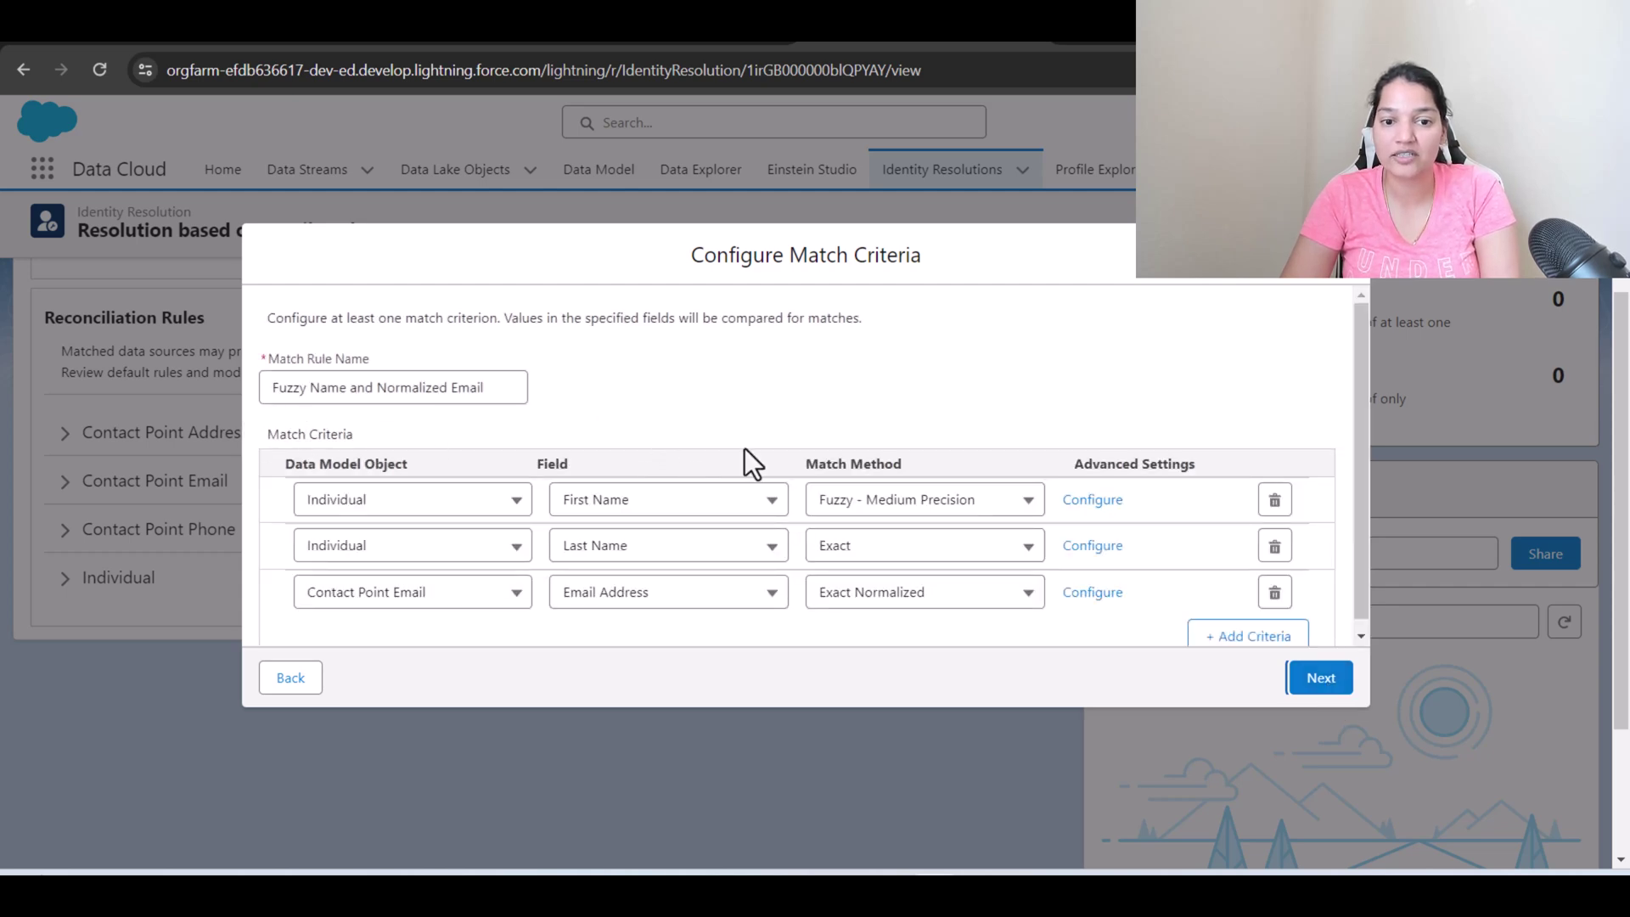
scroll(594, 459, "down", 1)
left_click(974, 500)
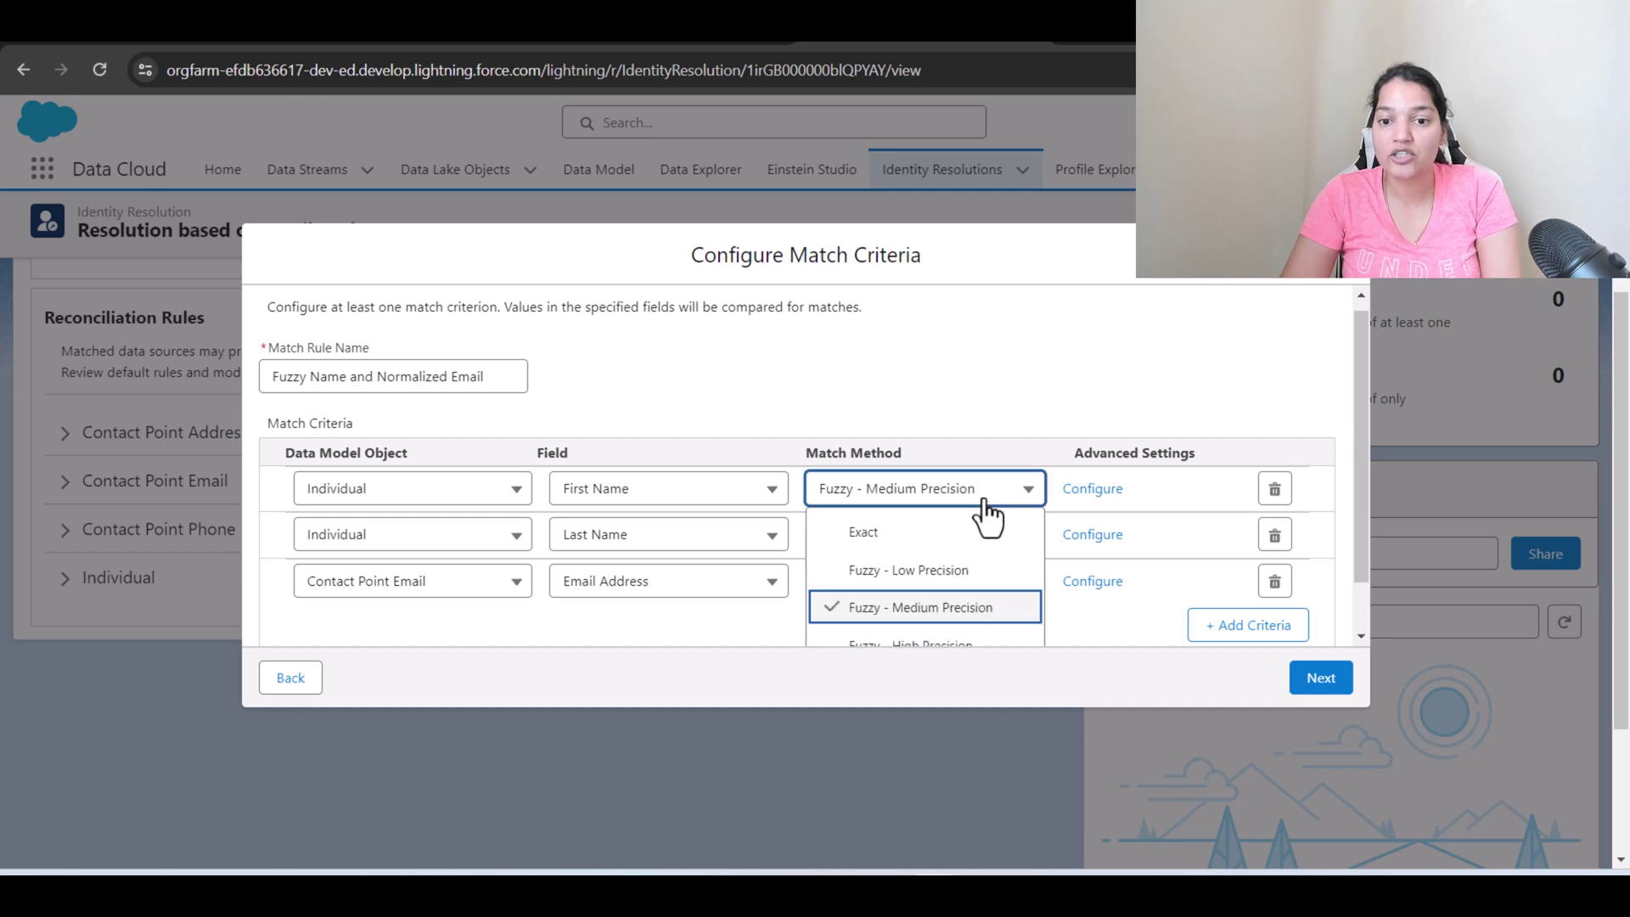
scroll(993, 552, "down", 1)
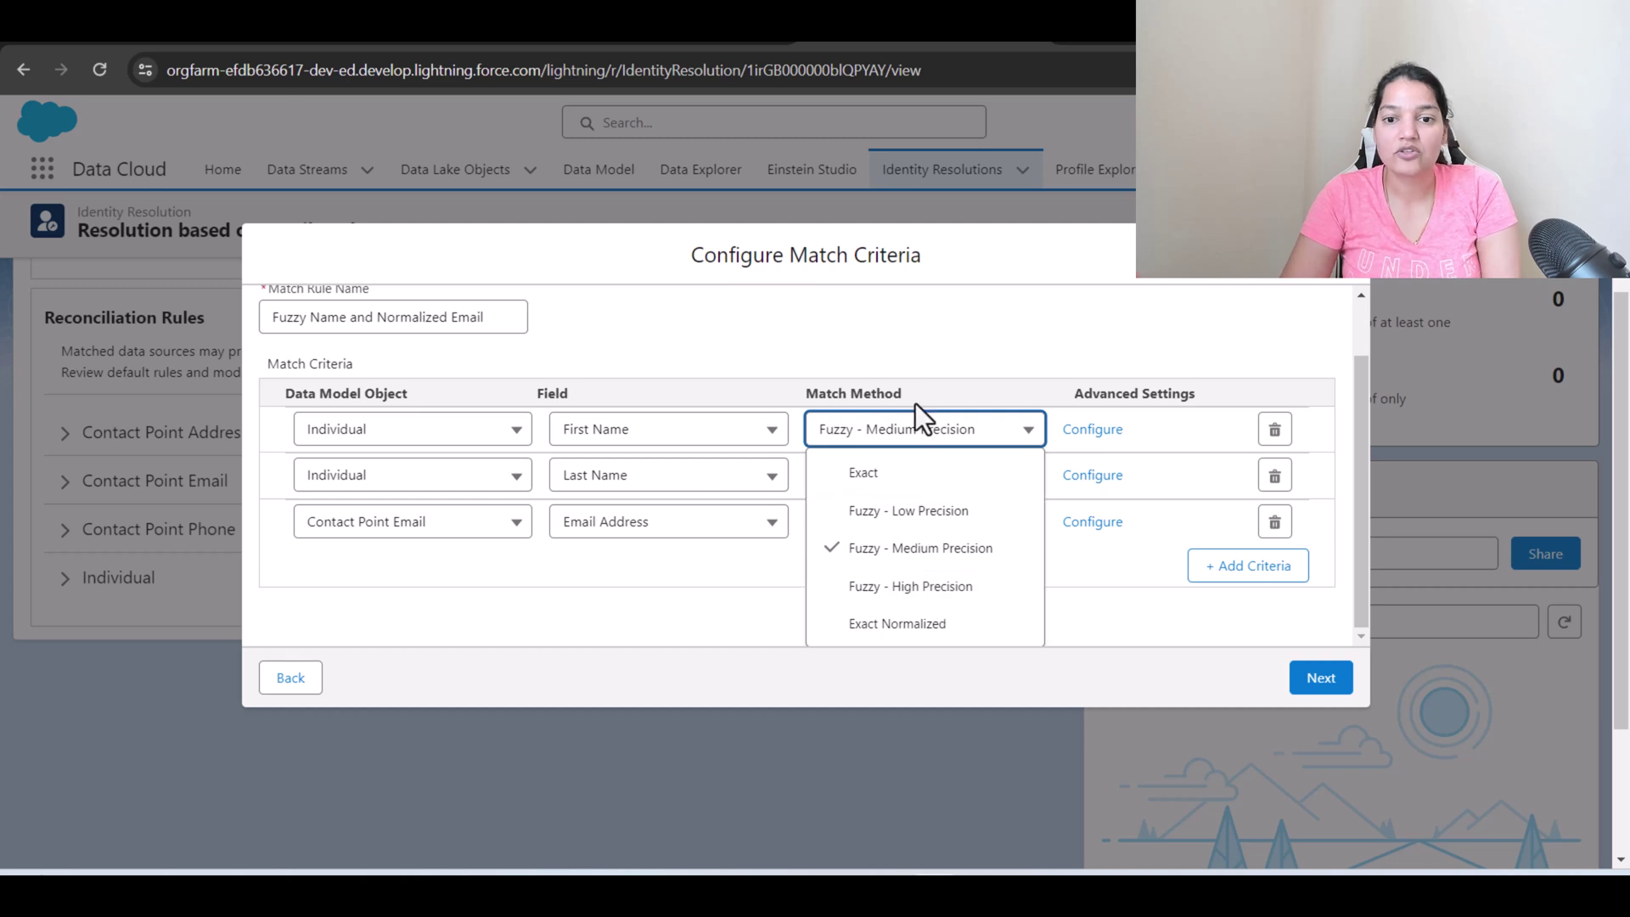
left_click(956, 411)
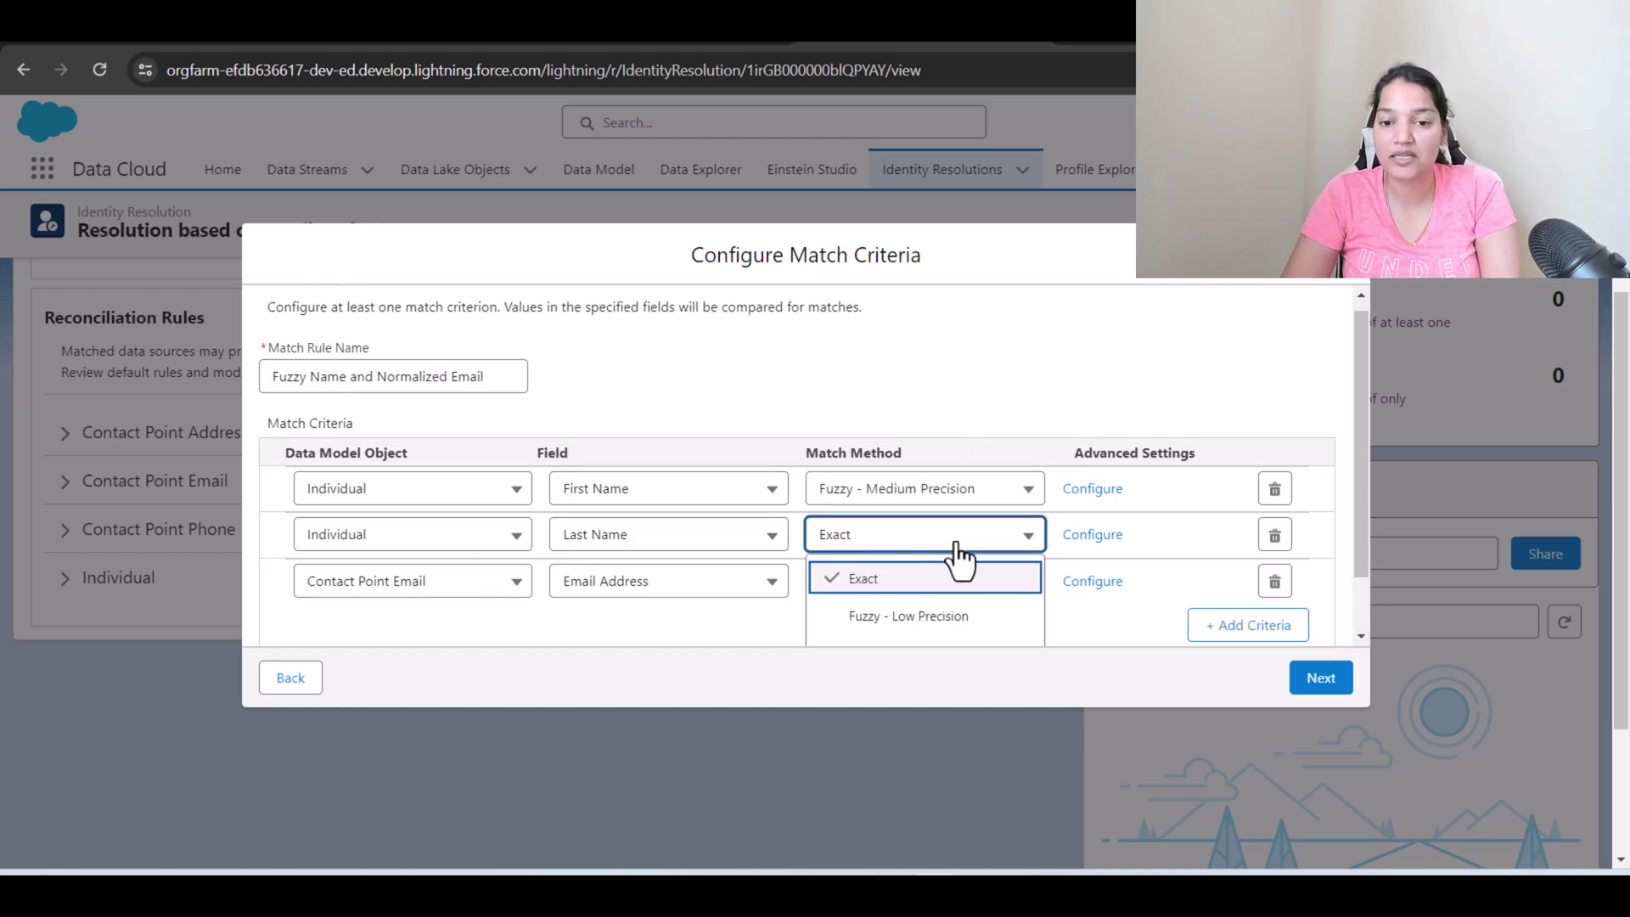
left_click(872, 584)
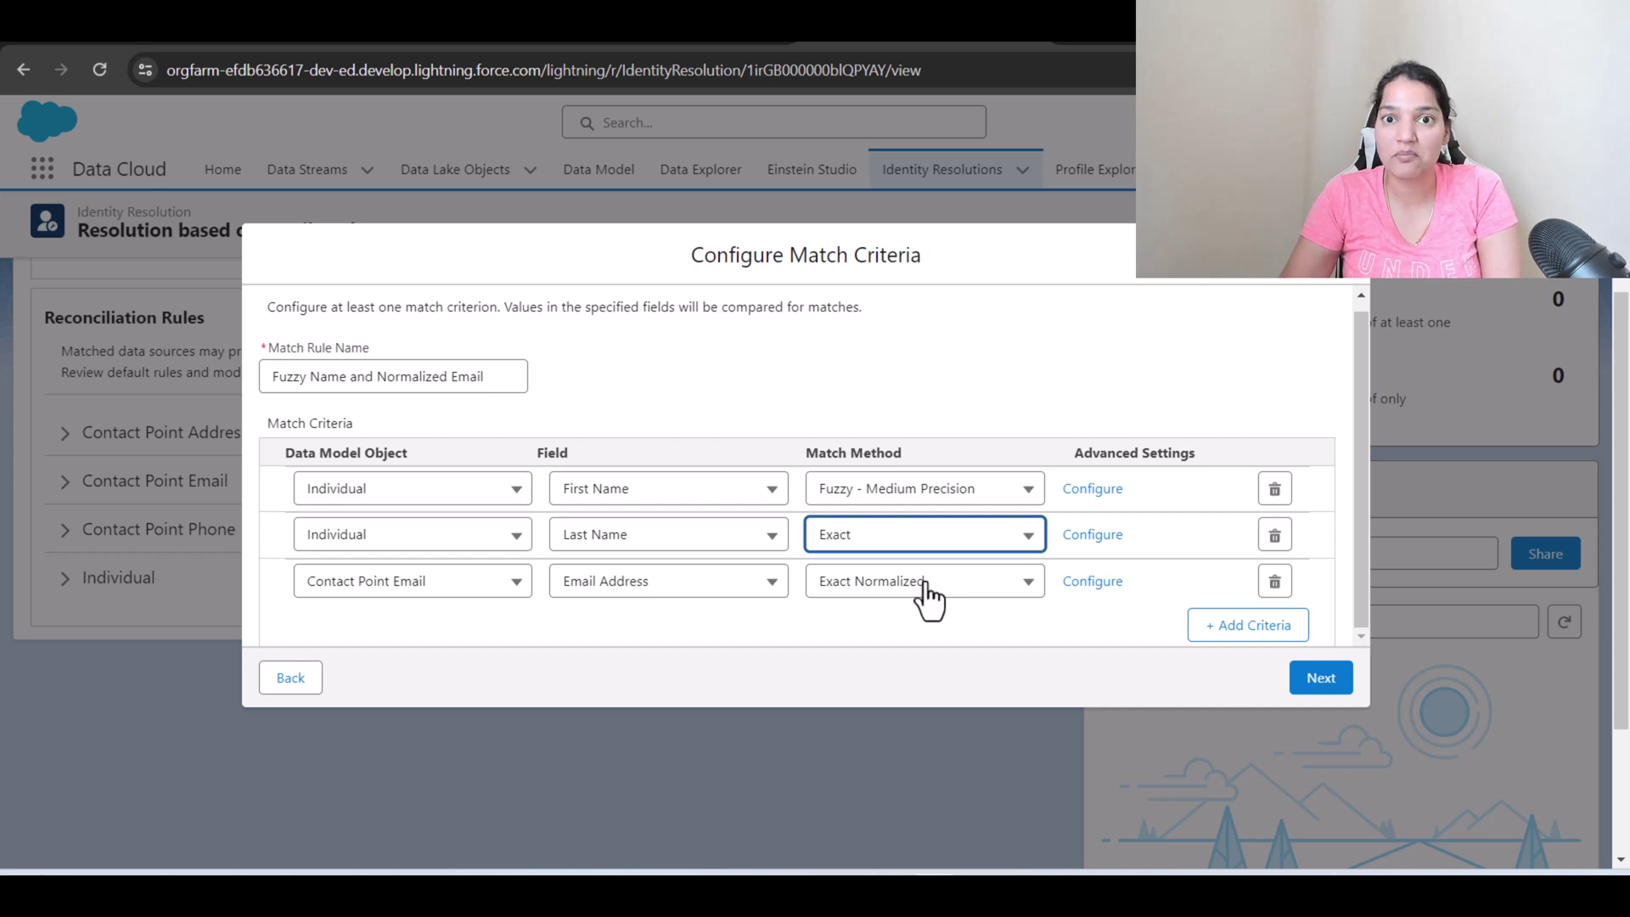
Finish the criteria and save the Fuzzy Name and Normalized Email rule to the ruleset
left_click(1321, 677)
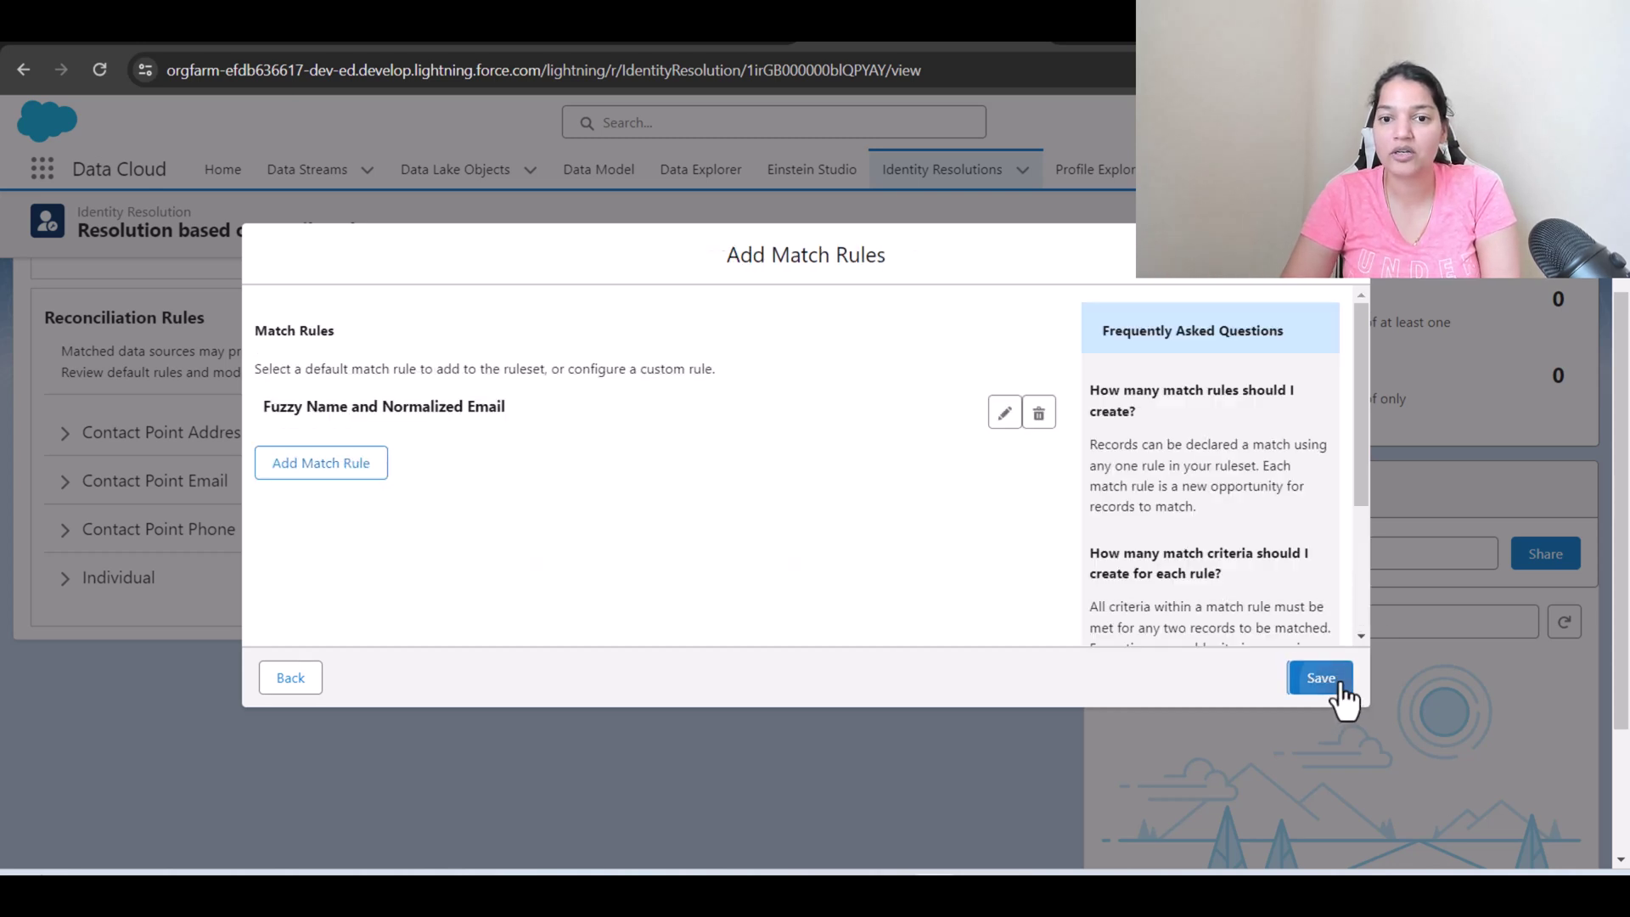
scroll(654, 564, "down", 2)
scroll(557, 564, "up", 2)
left_click_drag(257, 409, 499, 414)
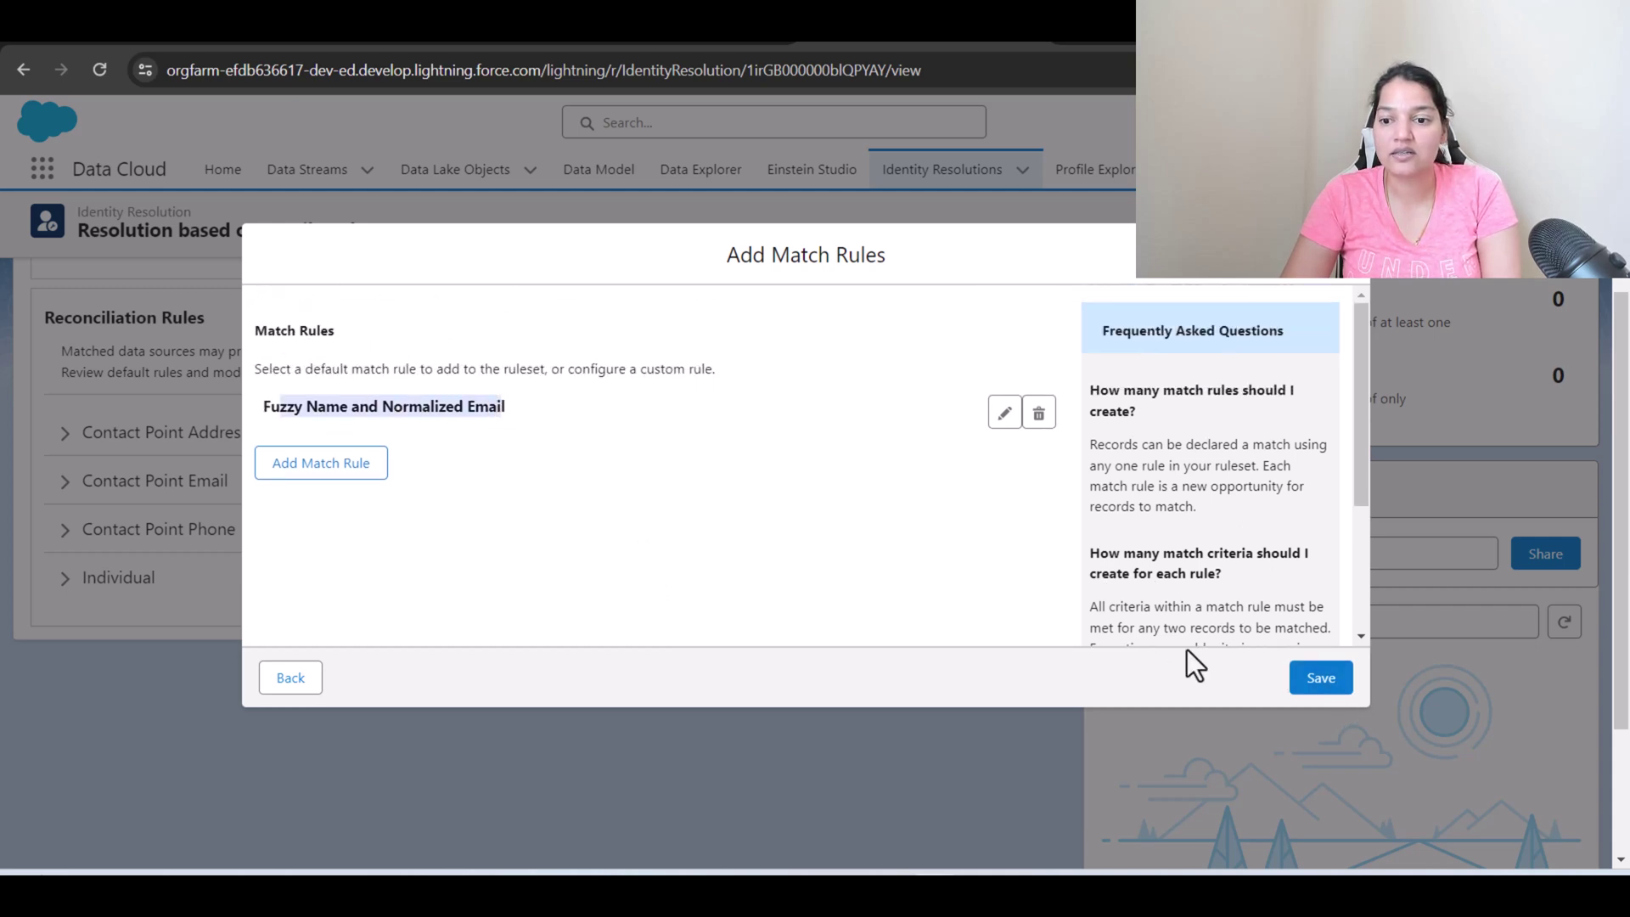
scroll(1256, 675, "down", 1)
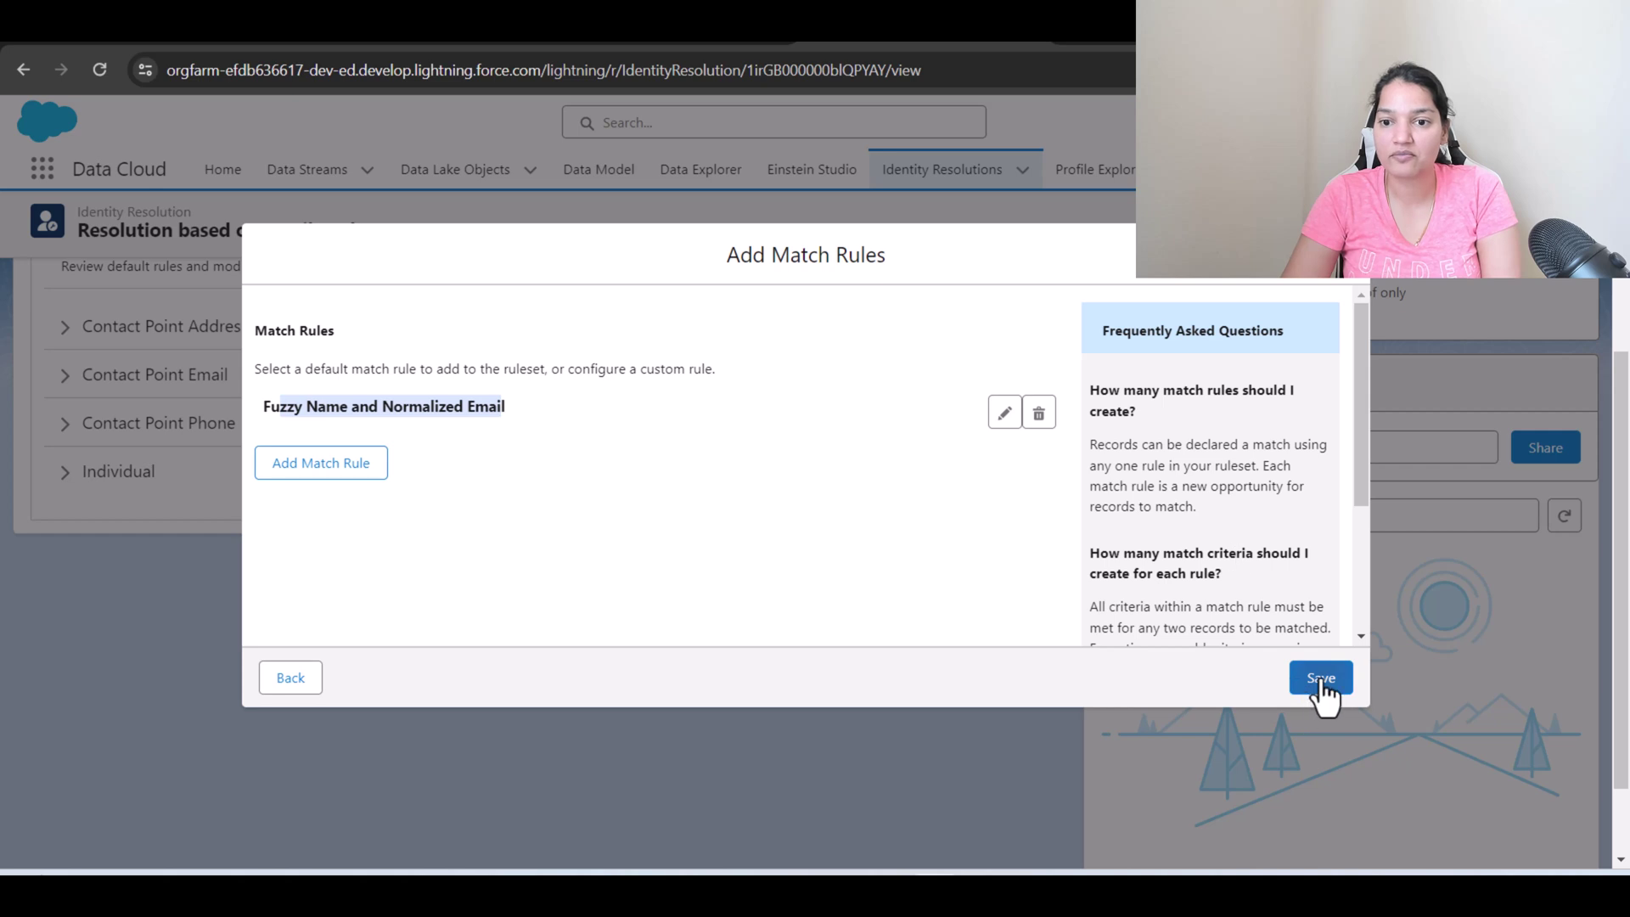
left_click(1320, 679)
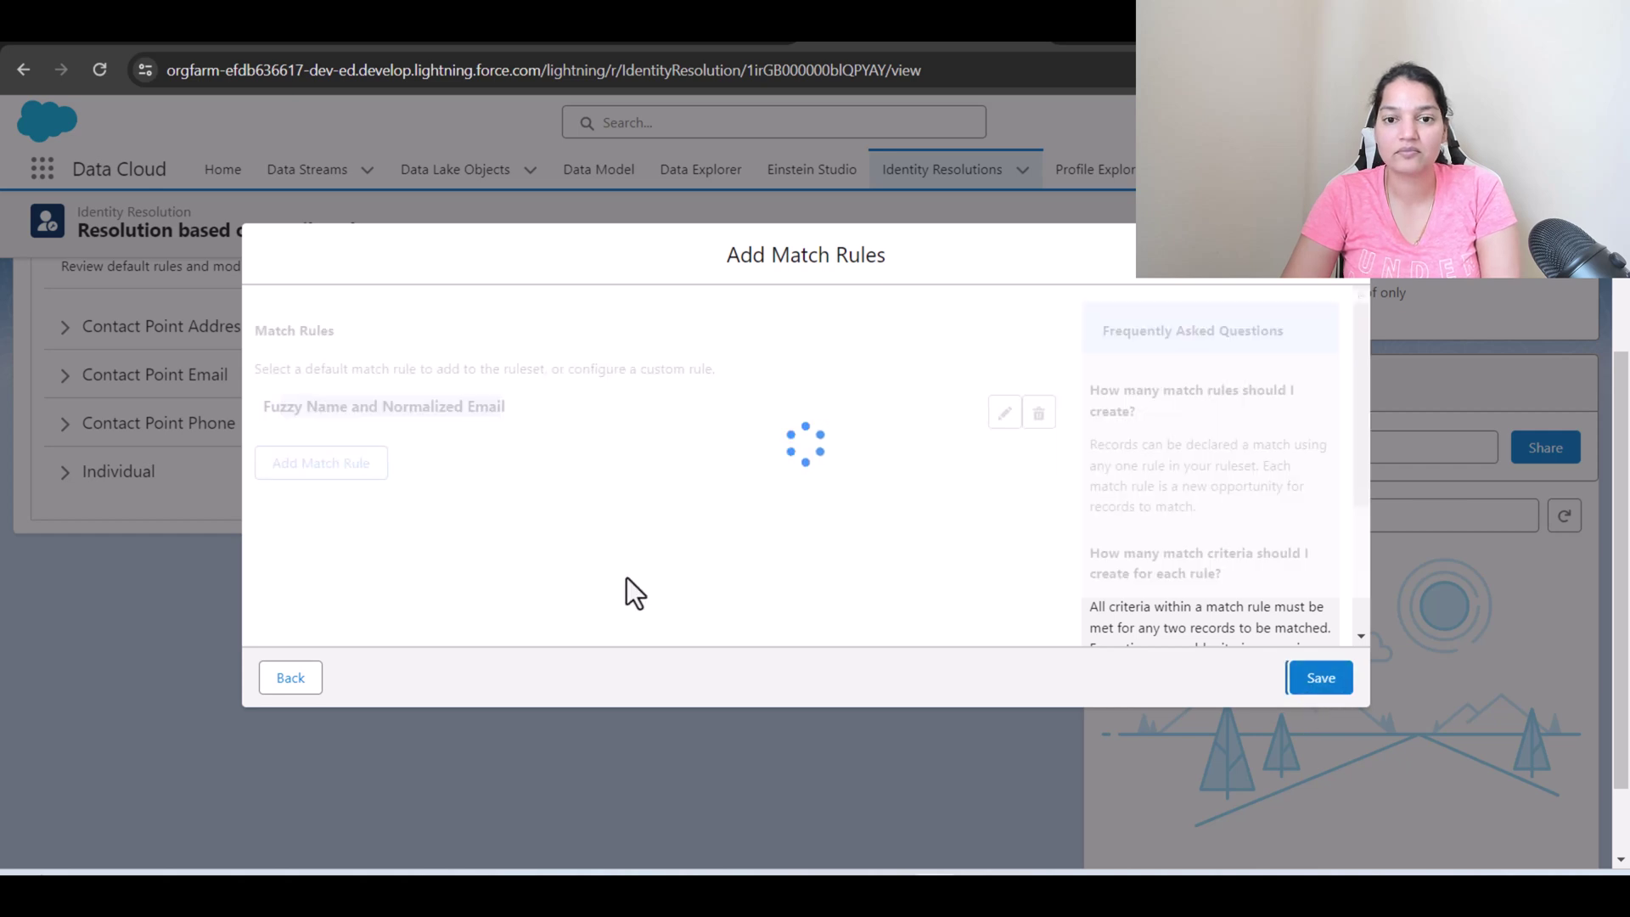
scroll(675, 494, "up", 4)
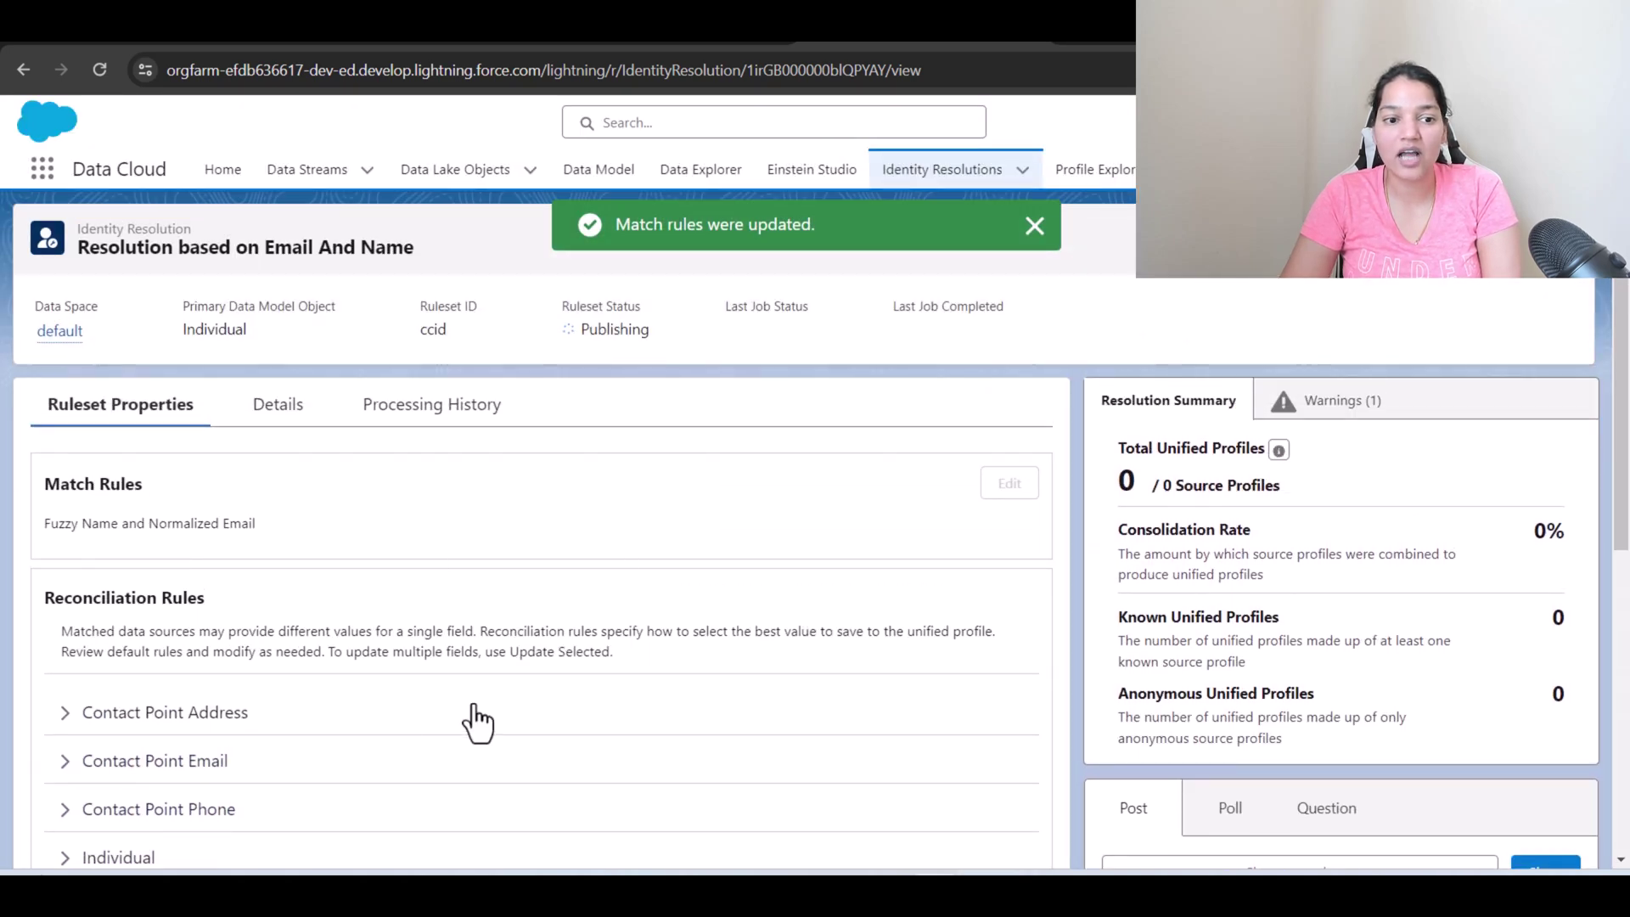
Run the ruleset, dismiss the error toast, and check the In Progress job warning
left_click(1487, 242)
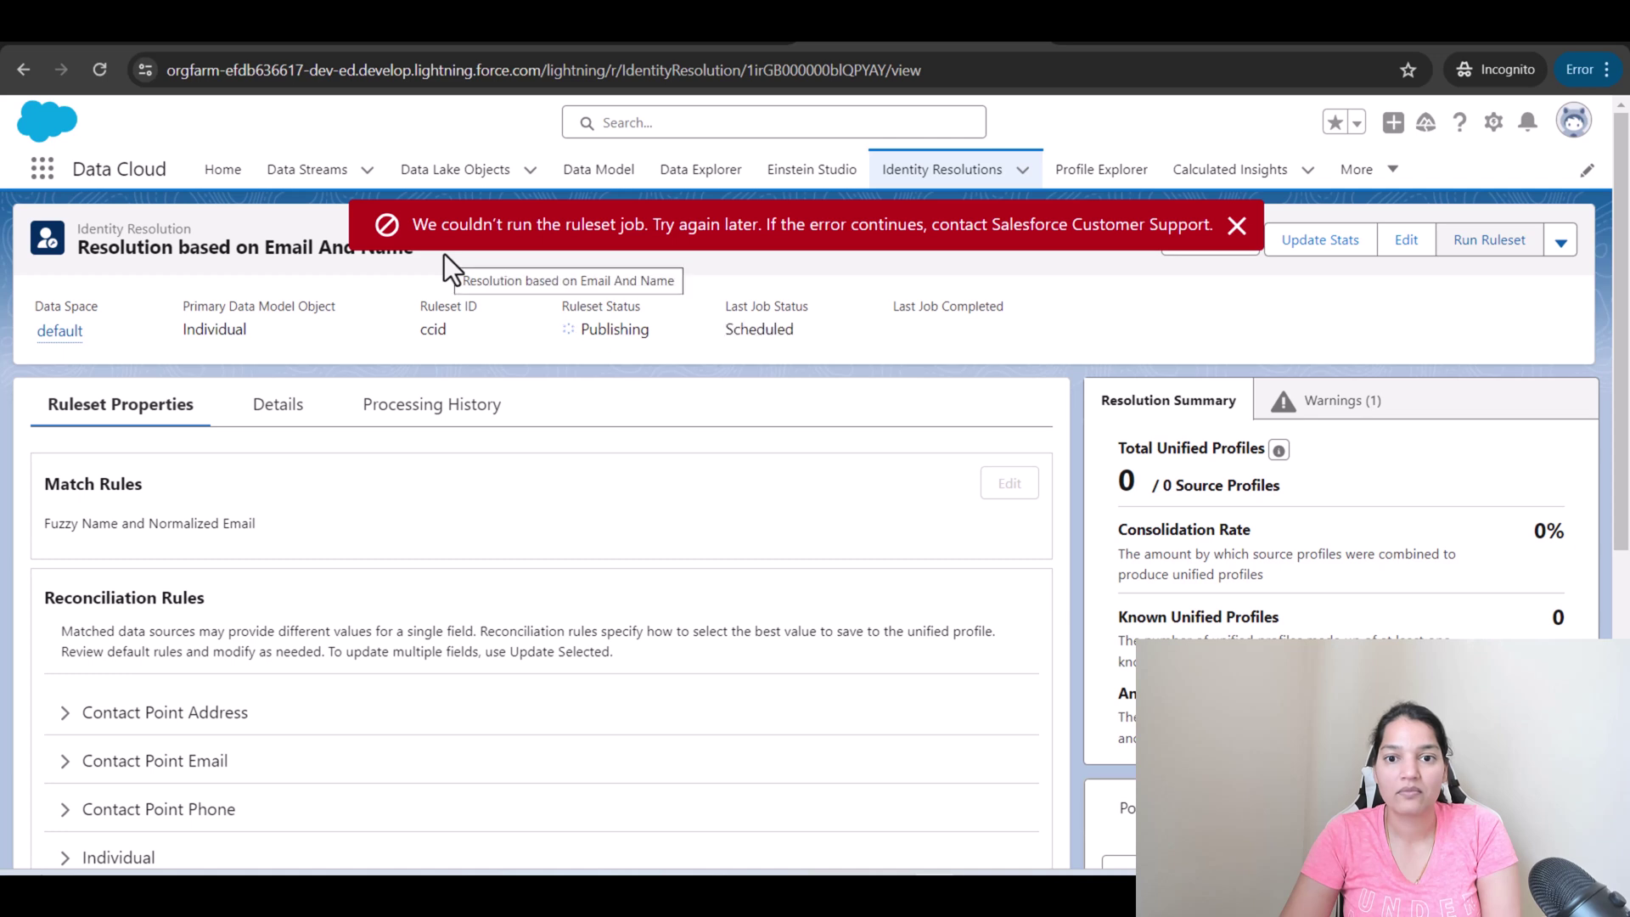
left_click(1237, 225)
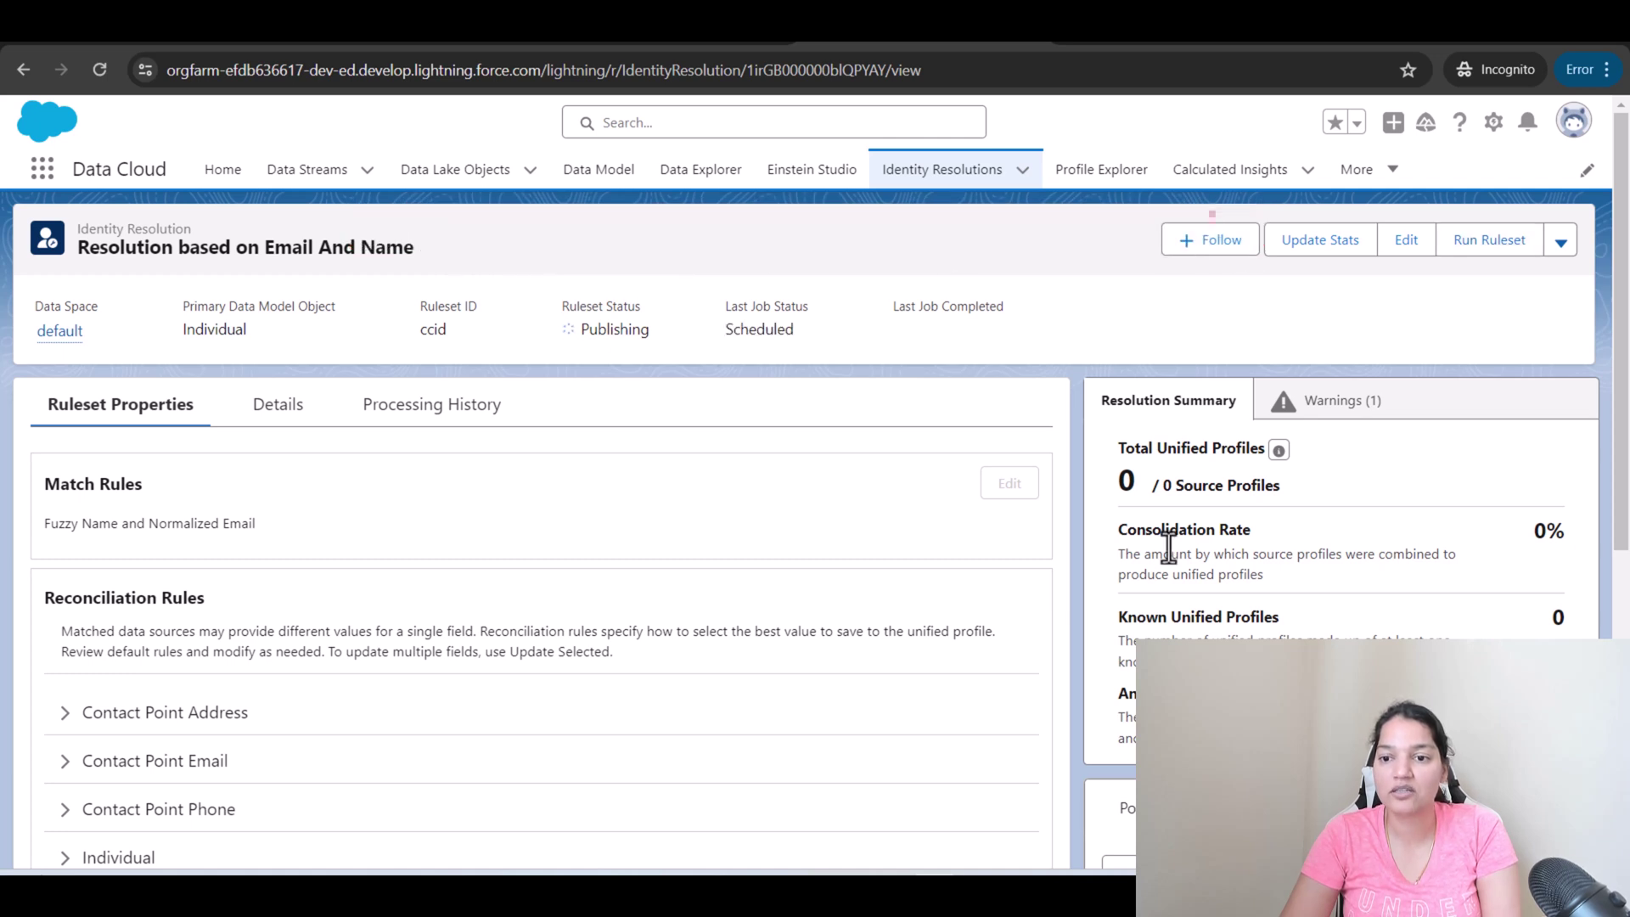
left_click(1380, 405)
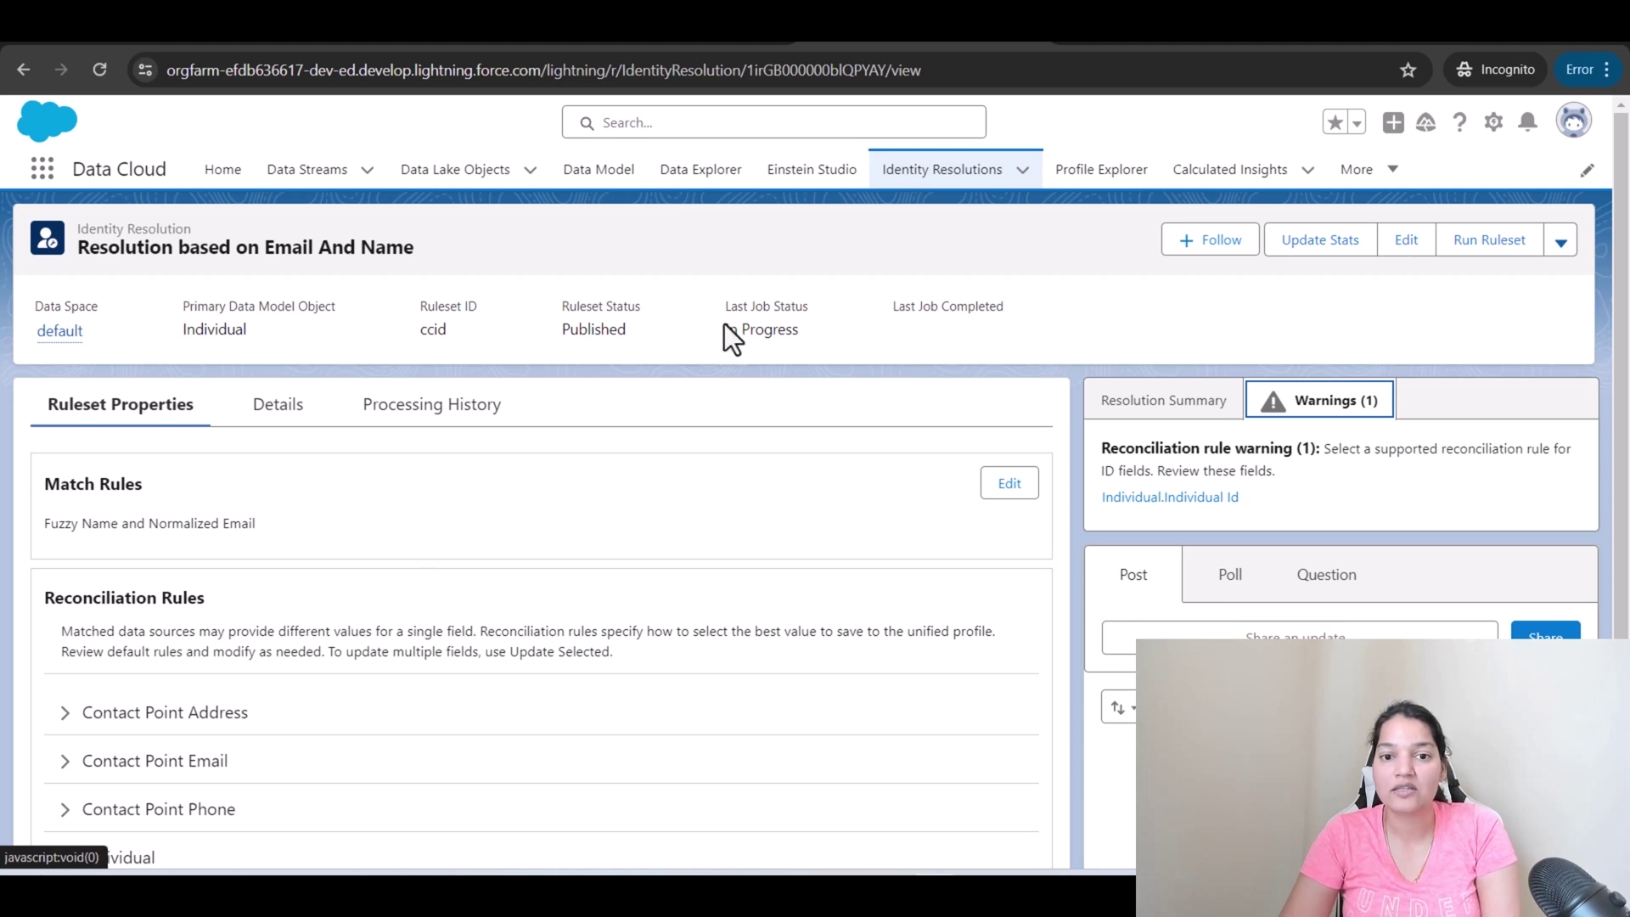
left_click_drag(724, 323, 786, 324)
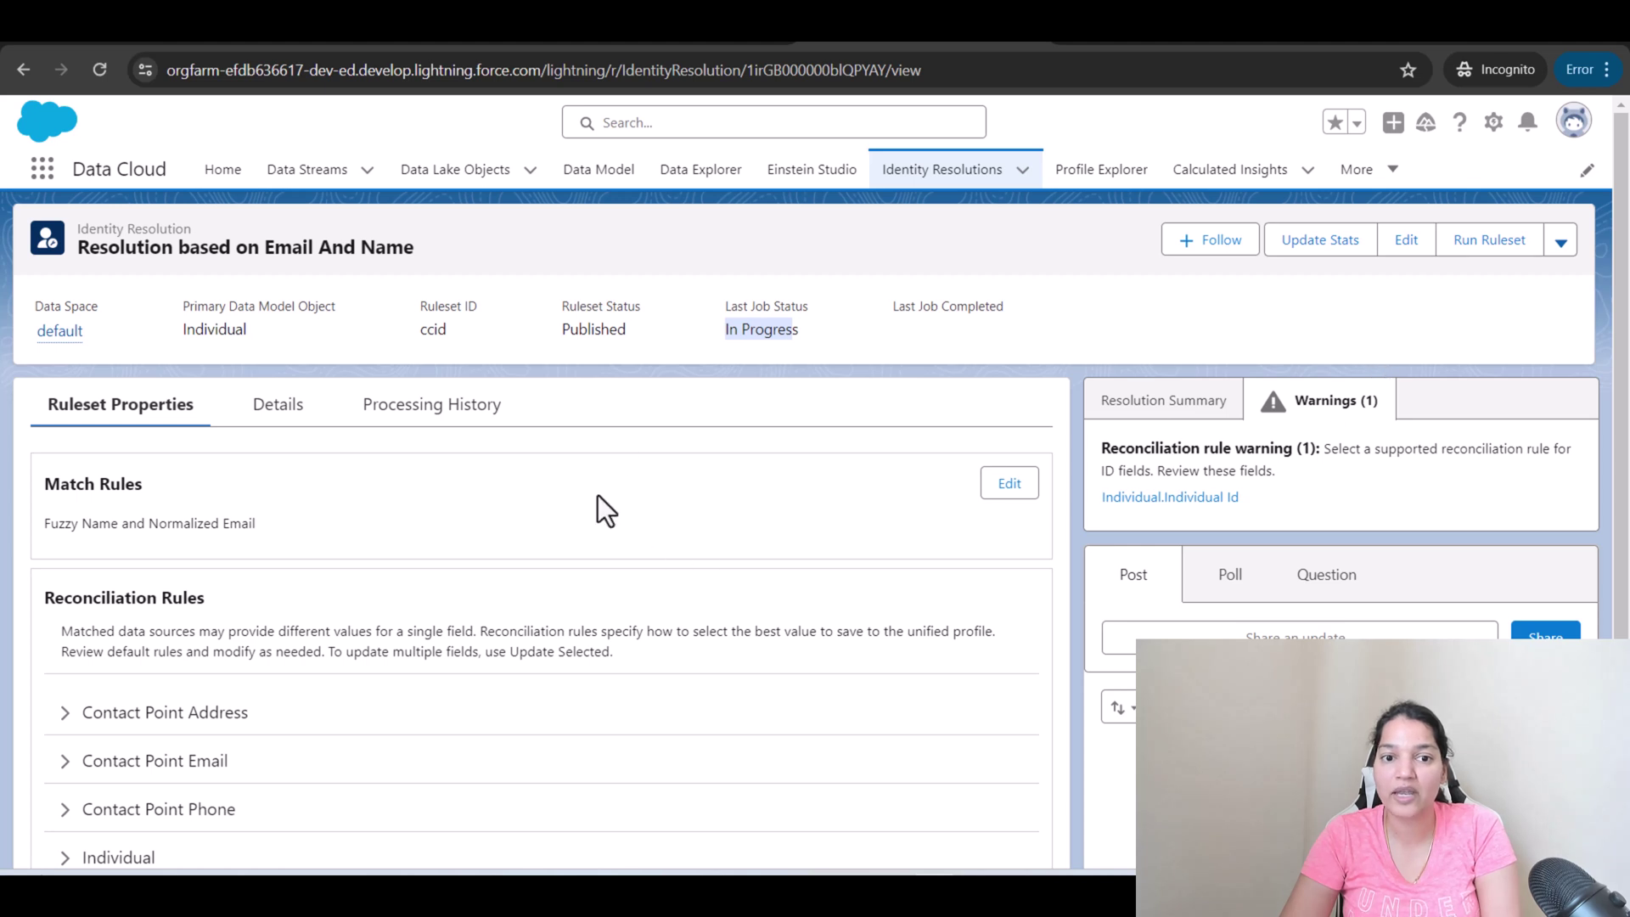
Review the Resolution Summary's Consolidation Rate and Known Unified Profiles figures
left_click(1170, 406)
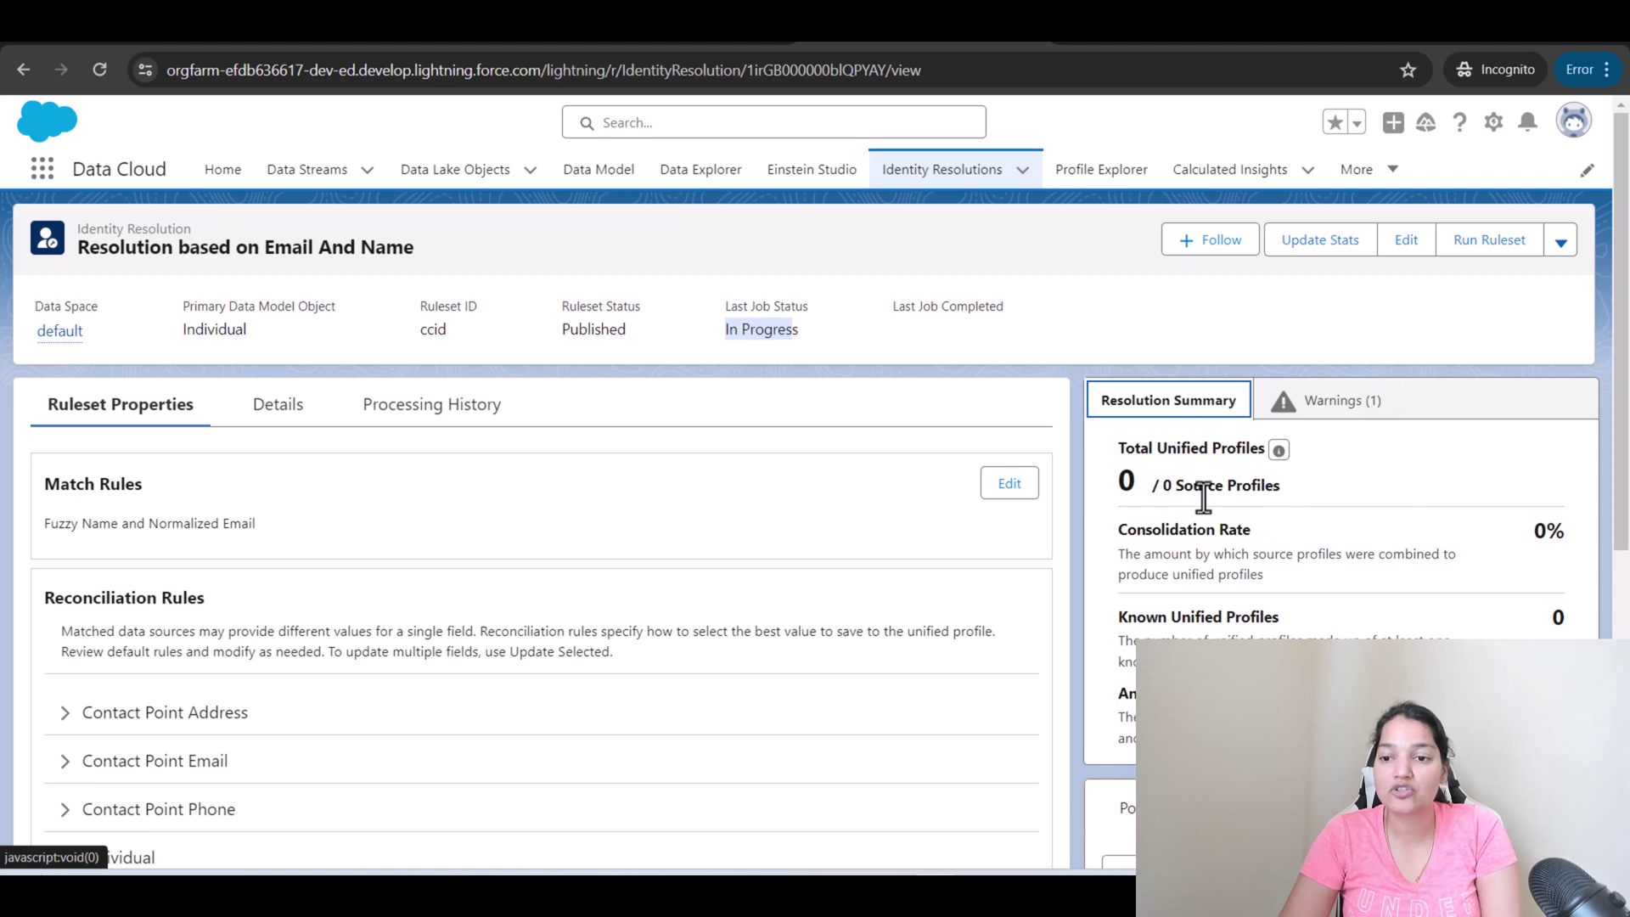
left_click_drag(1143, 529, 1287, 526)
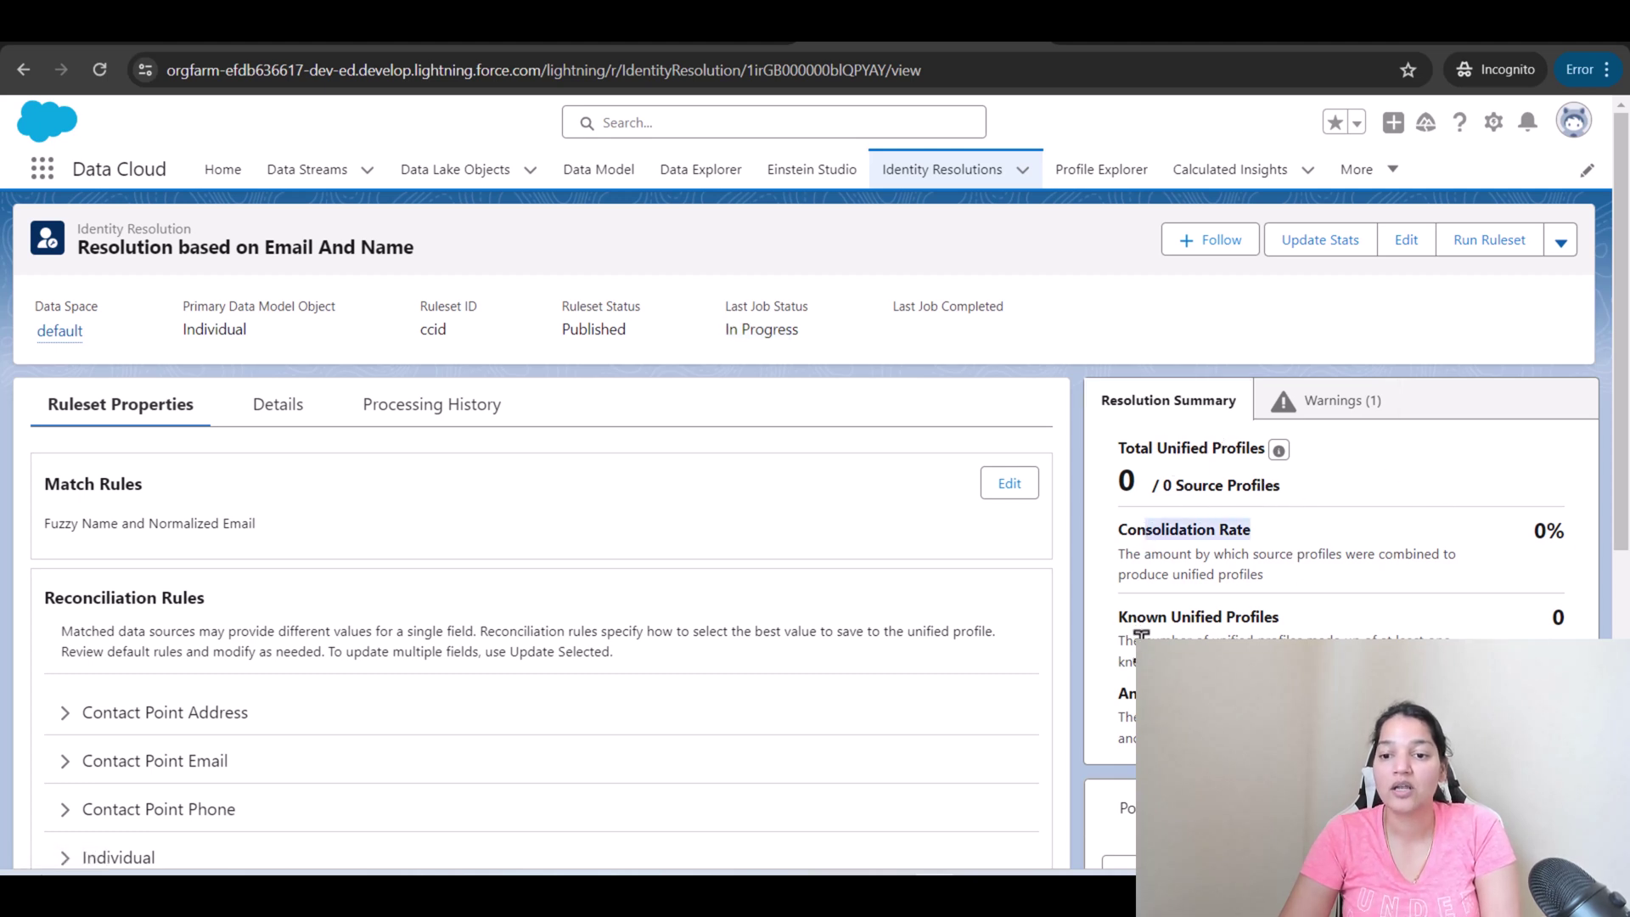
left_click_drag(1117, 617, 1280, 619)
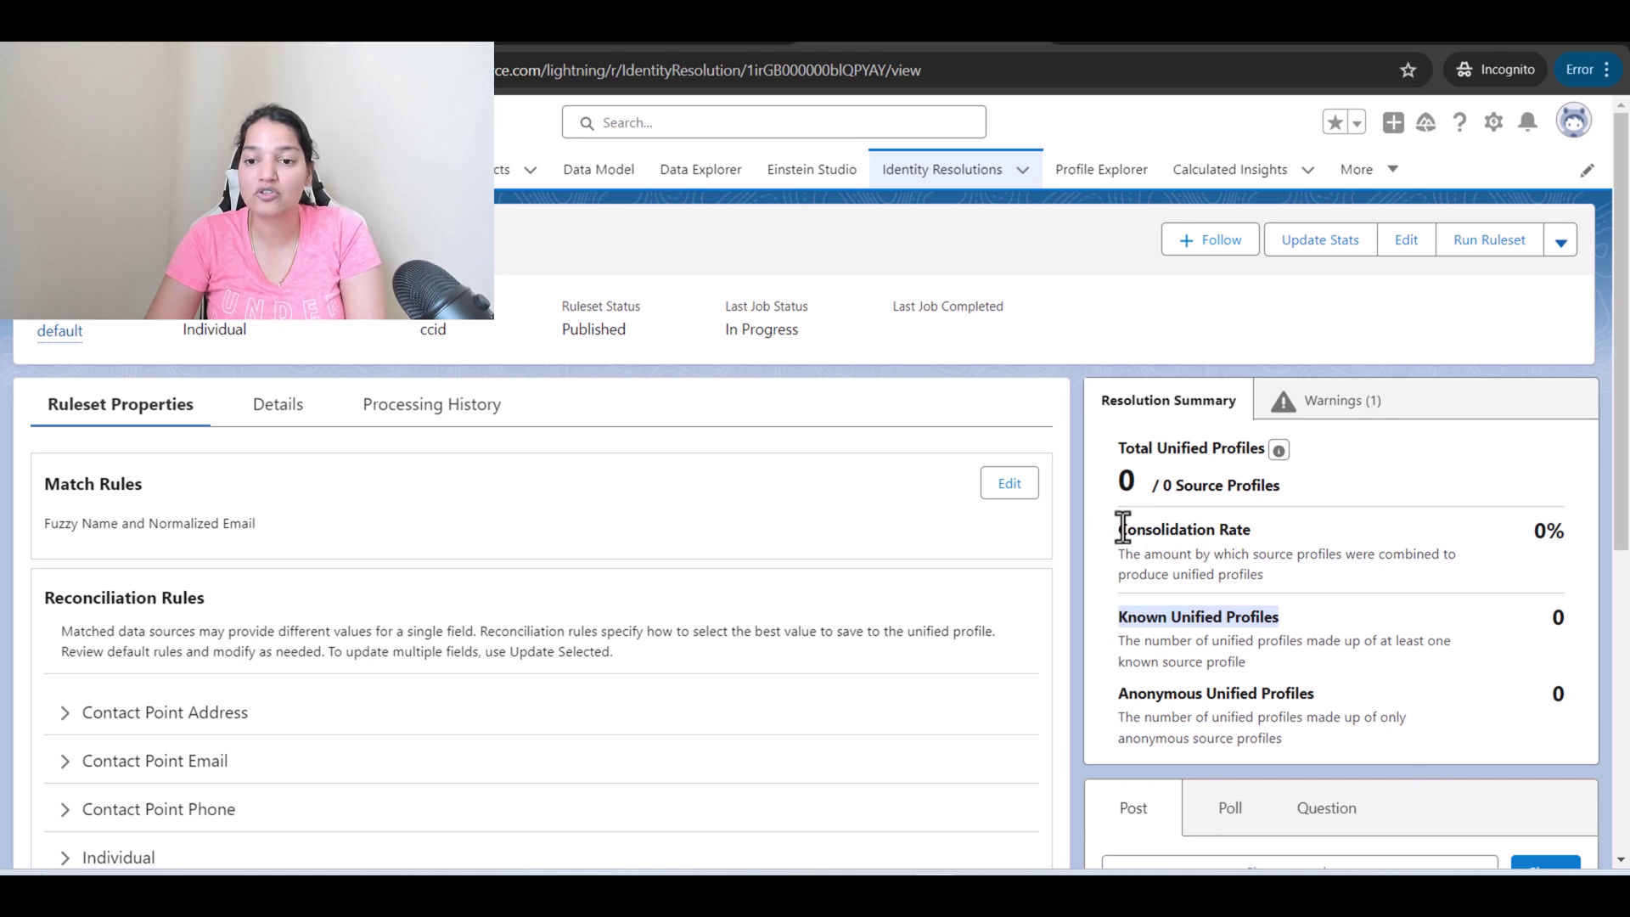
left_click_drag(1122, 527, 1265, 531)
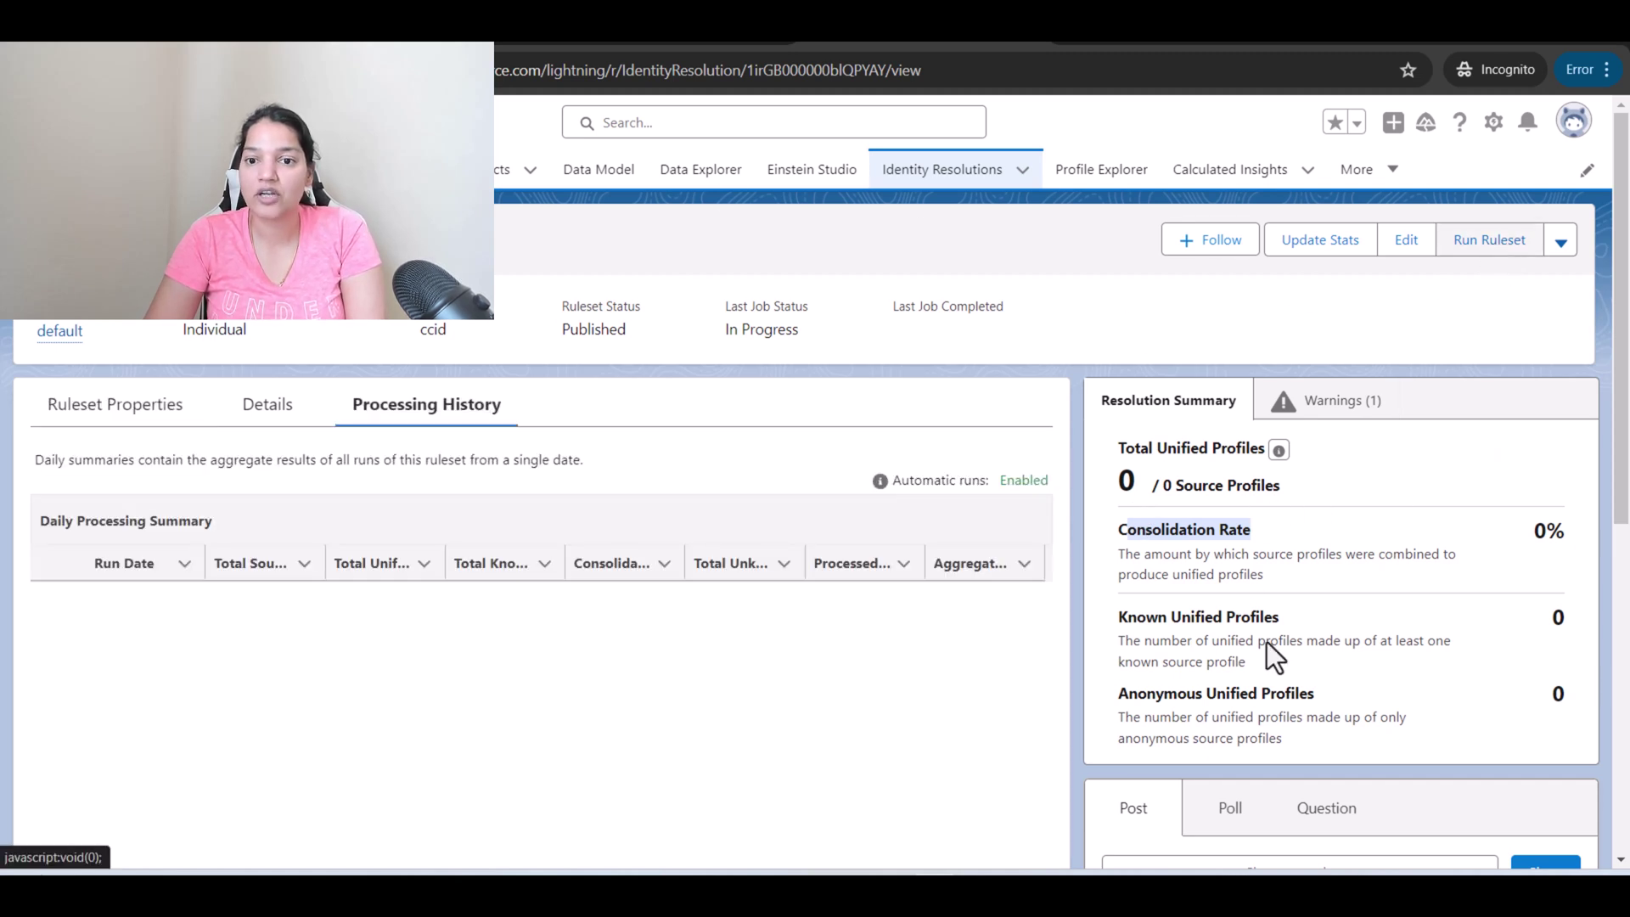
left_click(1447, 240)
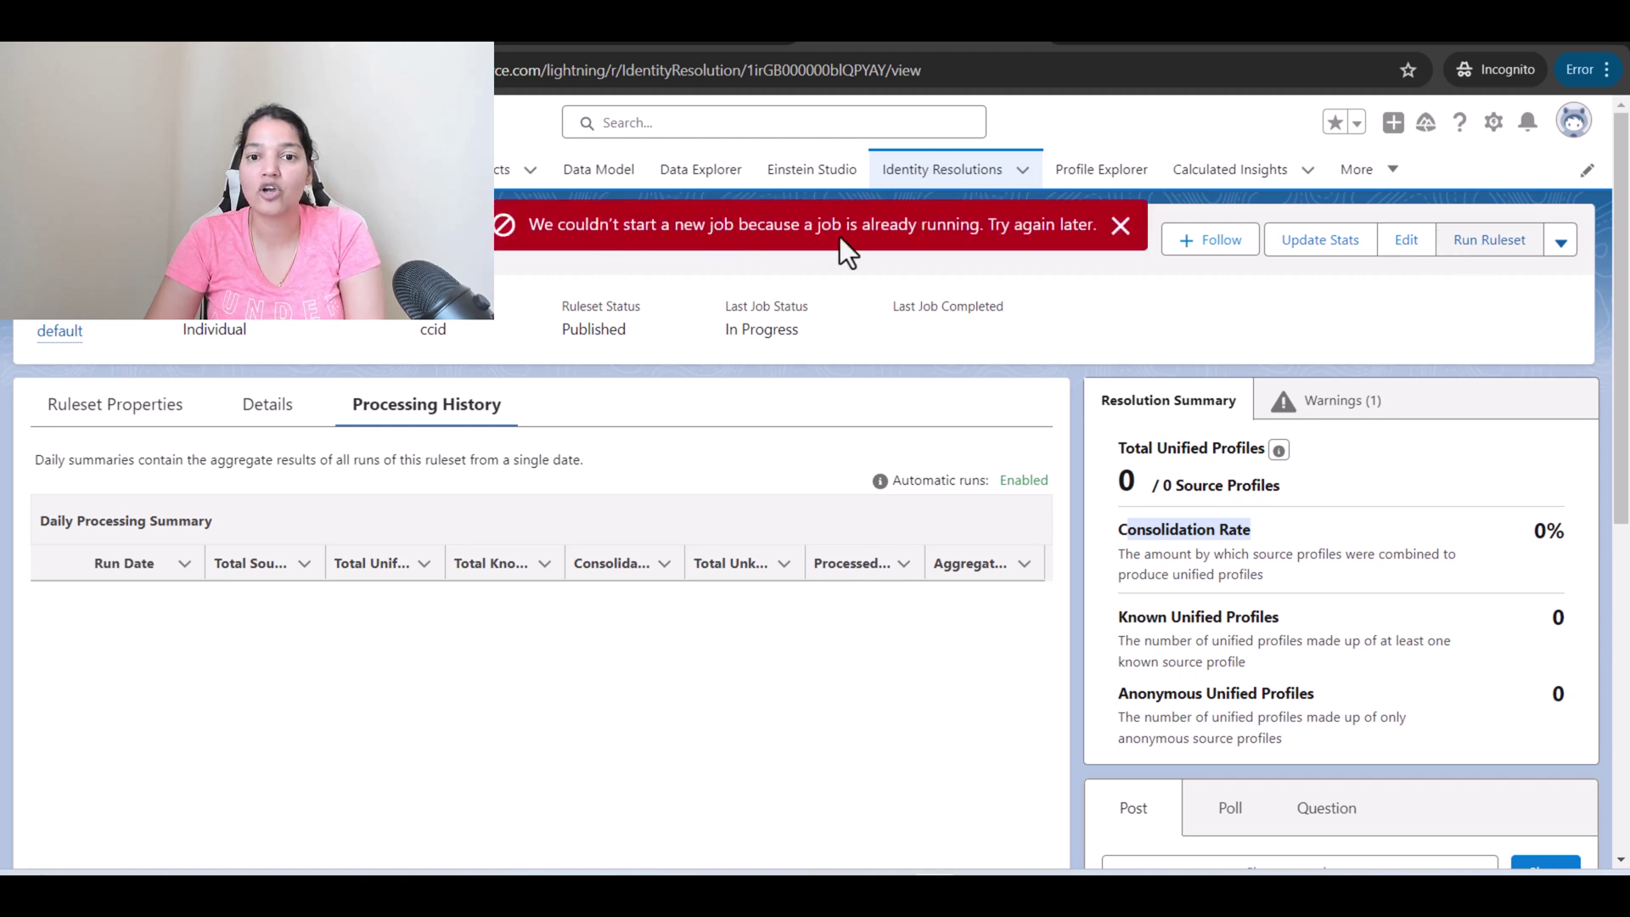
left_click(1121, 225)
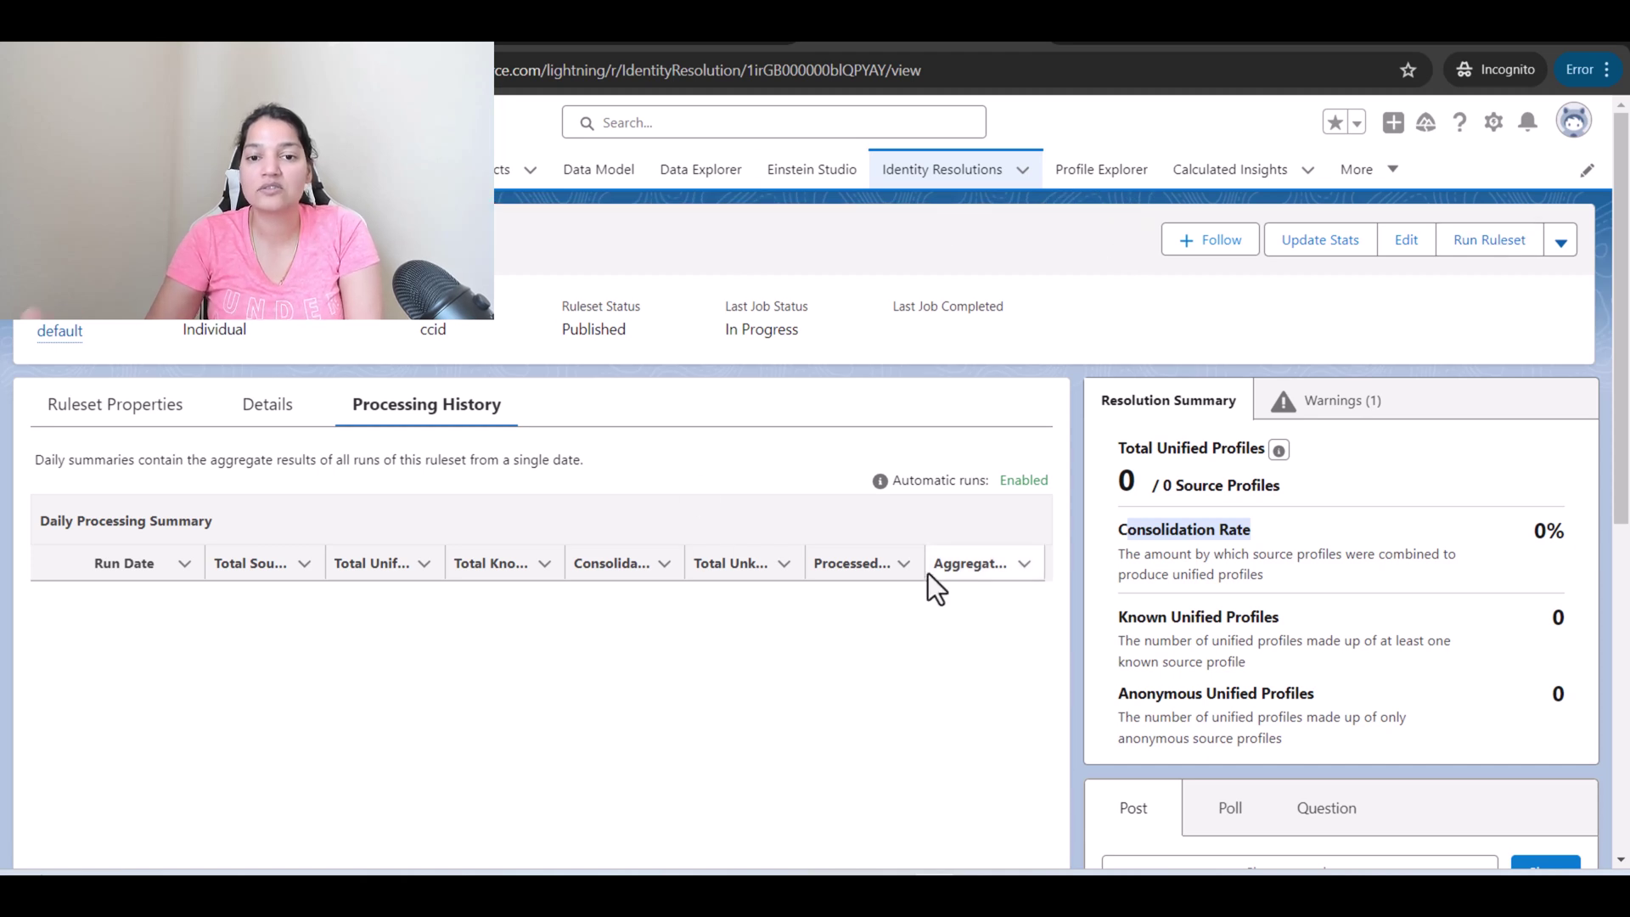